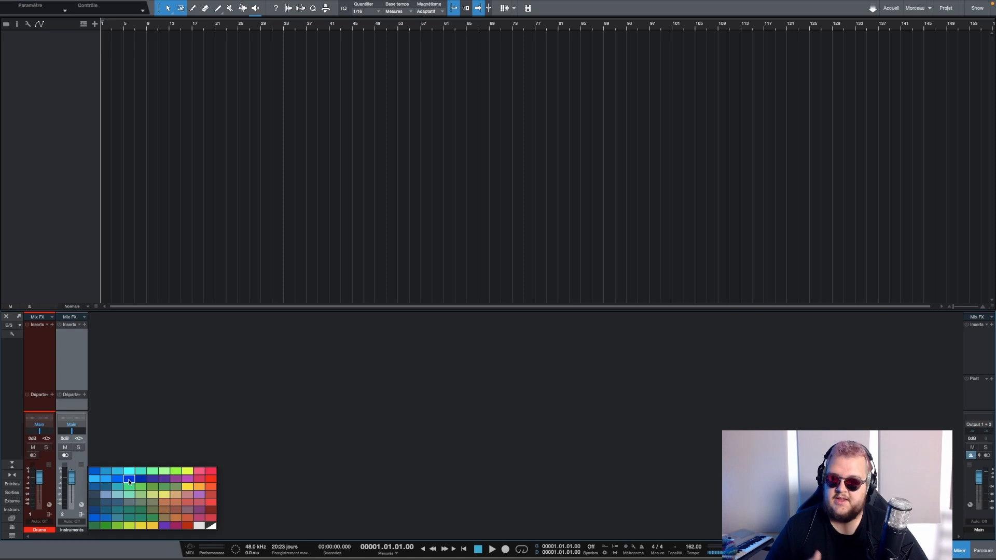
- Colour the Instruments bus blue and add another bus channel to the mixer
click(129, 479)
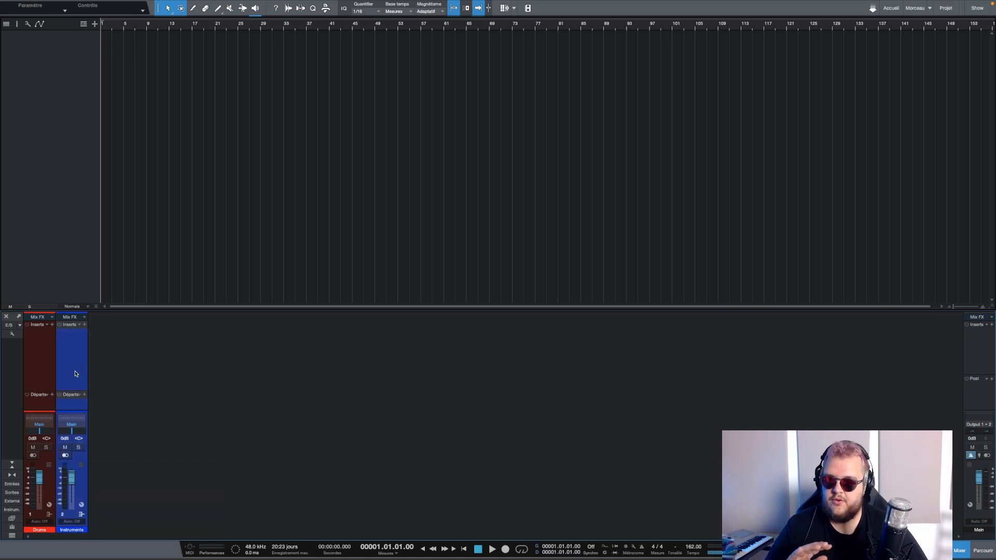
right_click(193, 444)
click(187, 438)
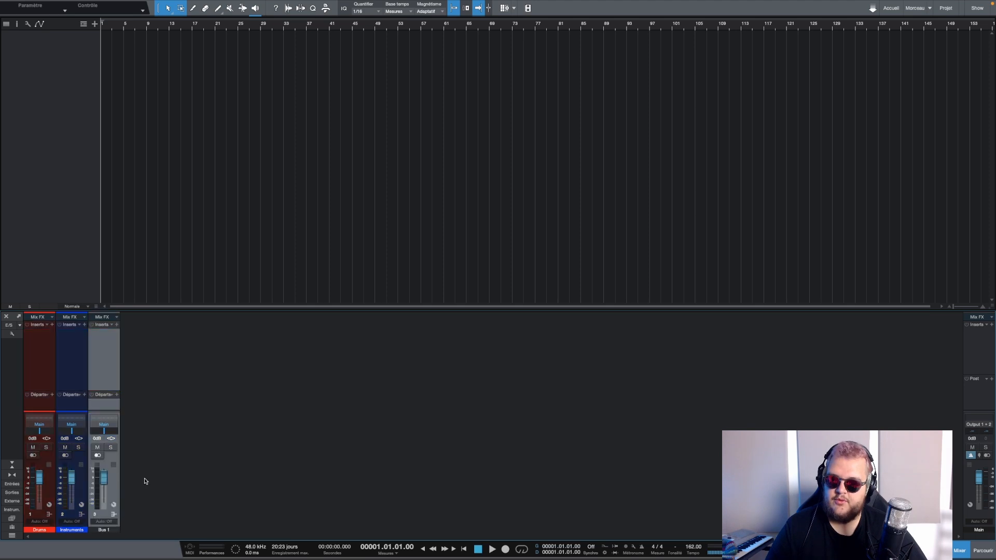
- Rename the new third bus Bass and colour it green
double_click(108, 530)
text(Bass)
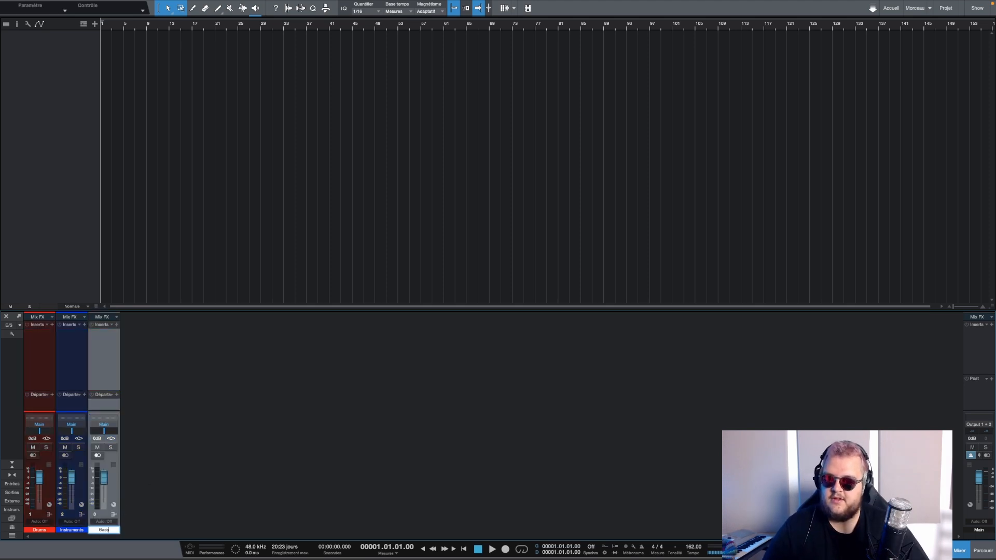
key(Return)
click(108, 530)
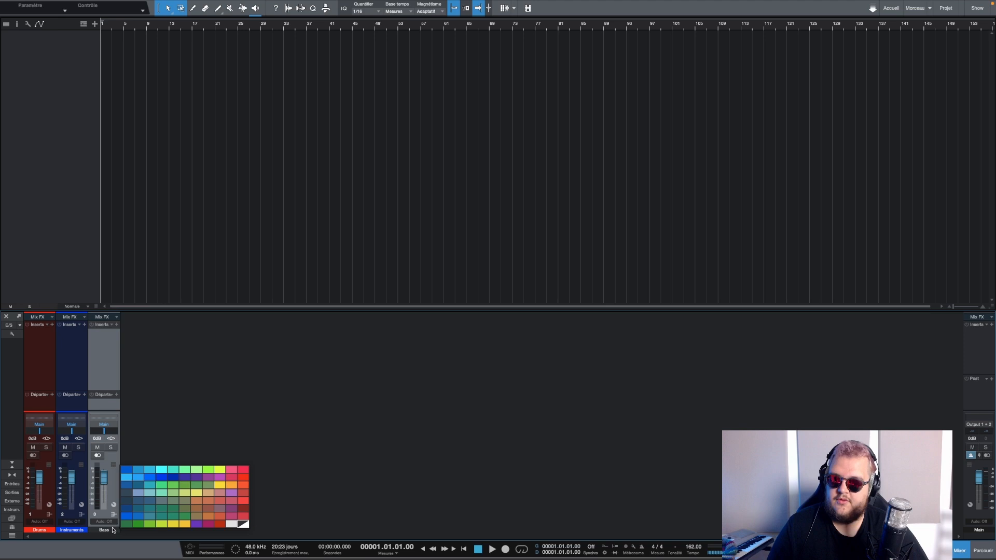
click(139, 525)
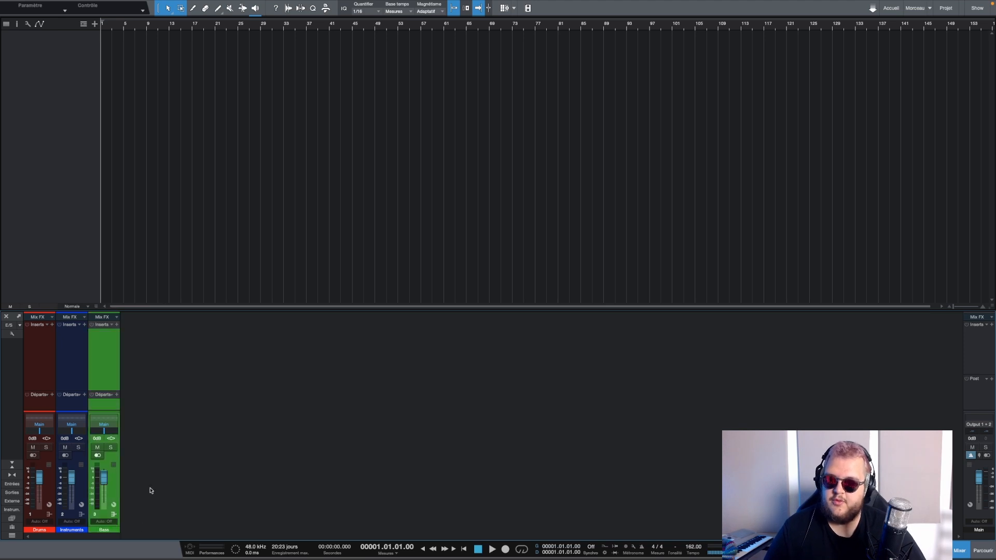
- Add a bus for the Drums, Instruments and Bass channels together
shift+click(46, 356)
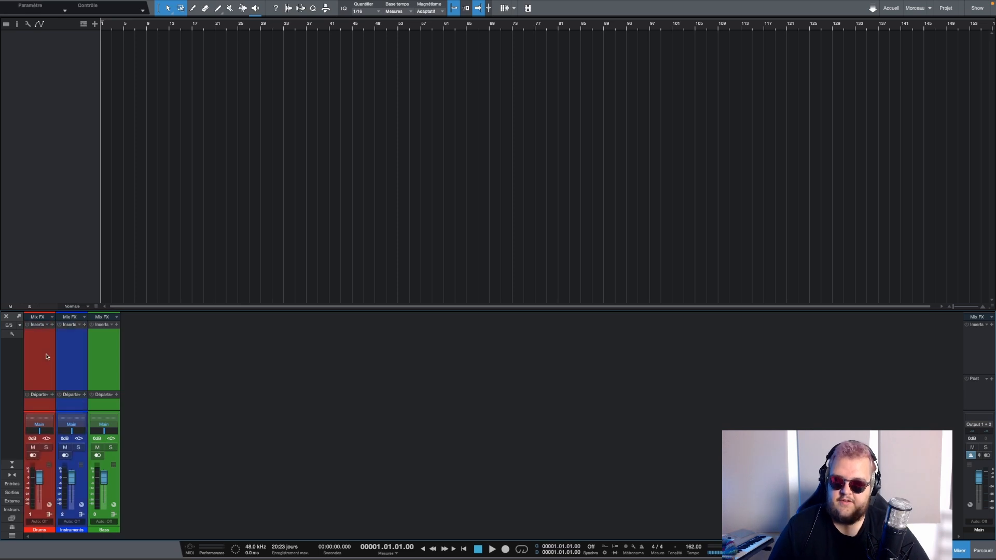
right_click(98, 359)
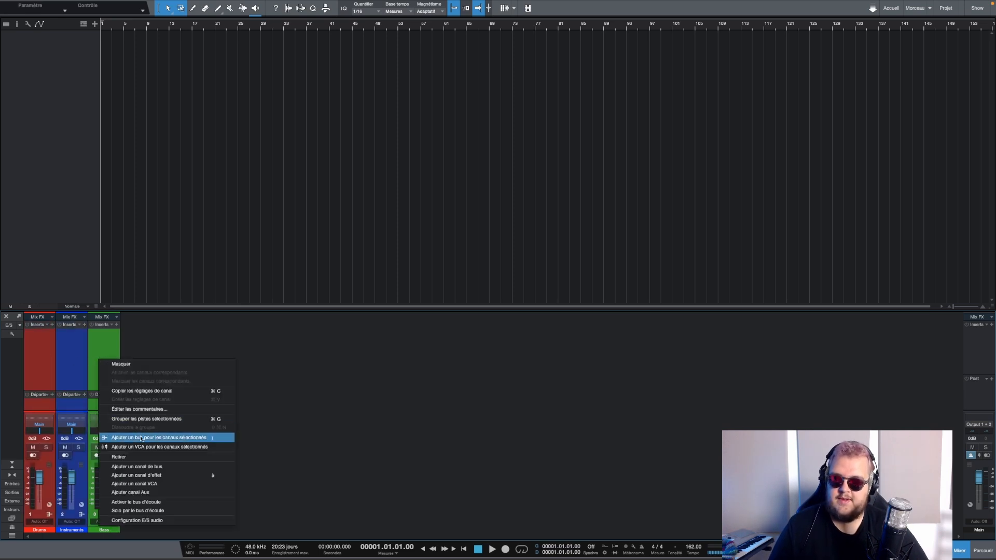
click(139, 437)
- Rename the new group bus Instrumentale and colour it dark blue
double_click(135, 529)
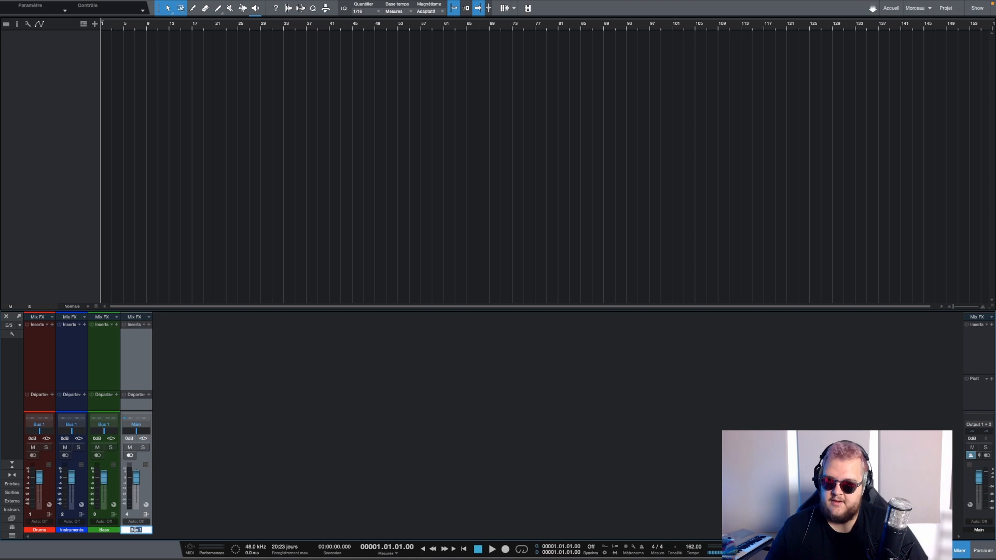
key(BackSpace)
text(Instrumentale)
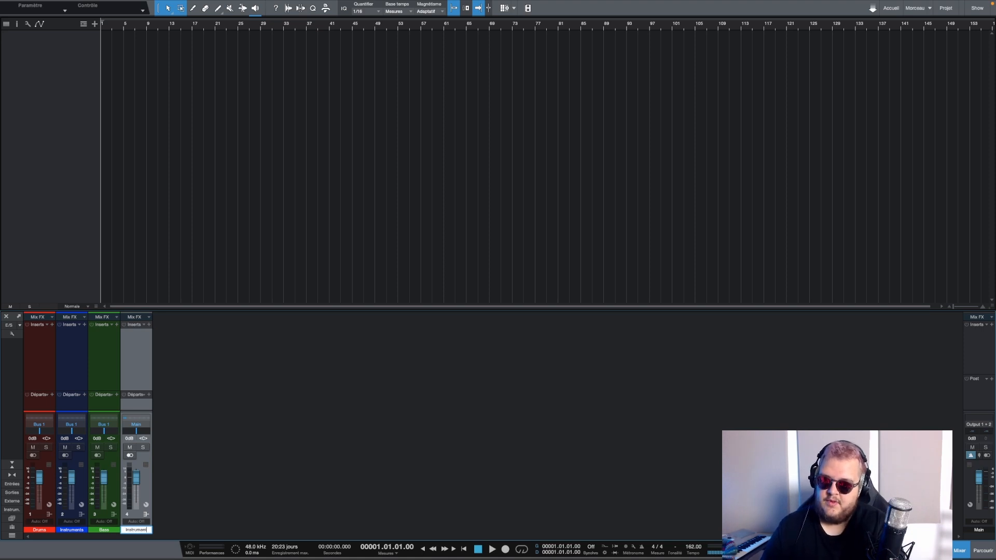
key(Return)
click(134, 530)
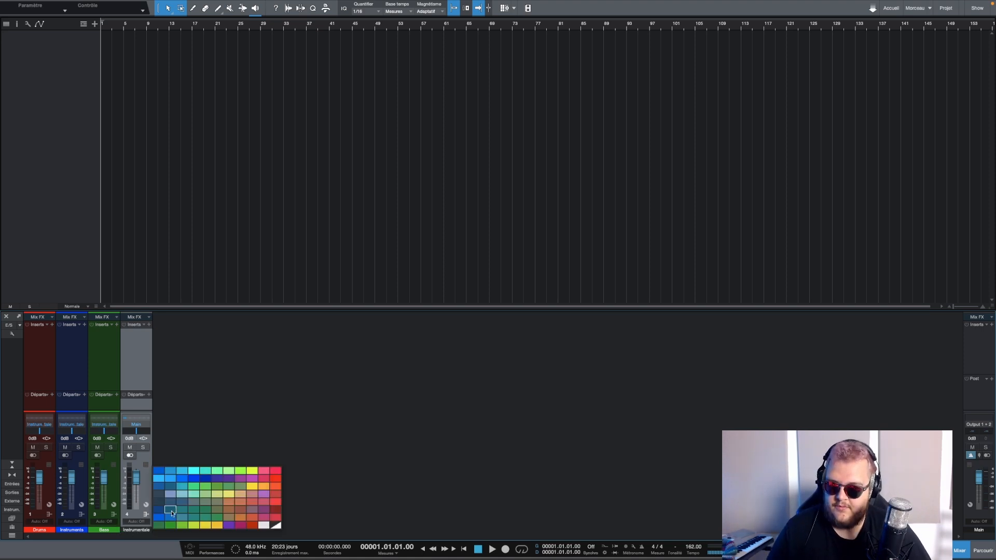
click(206, 479)
click(39, 367)
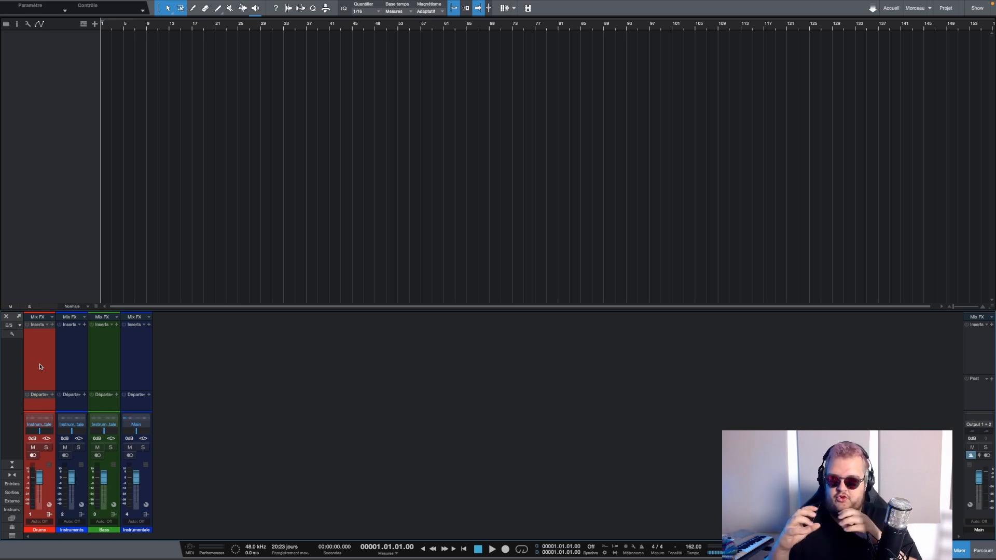
click(66, 358)
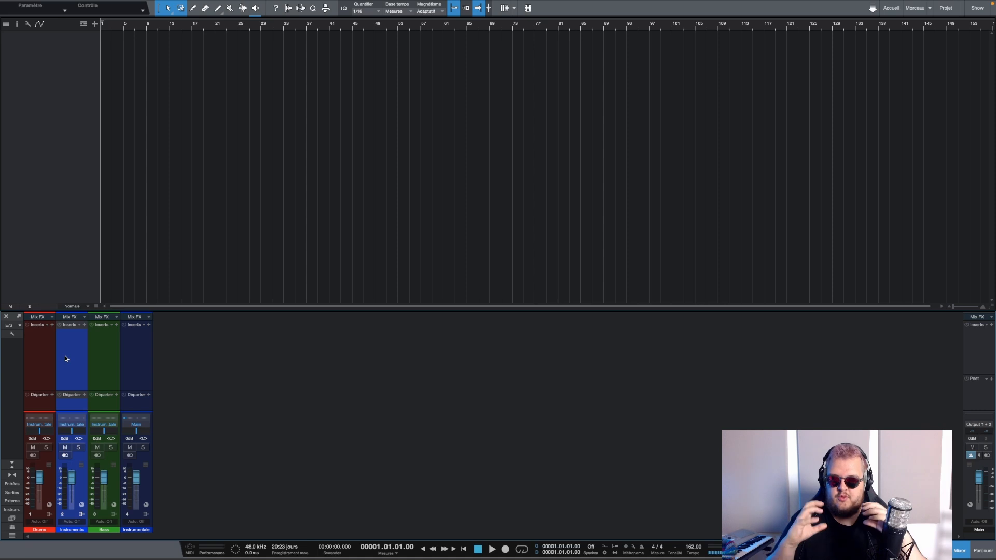
click(31, 351)
click(58, 349)
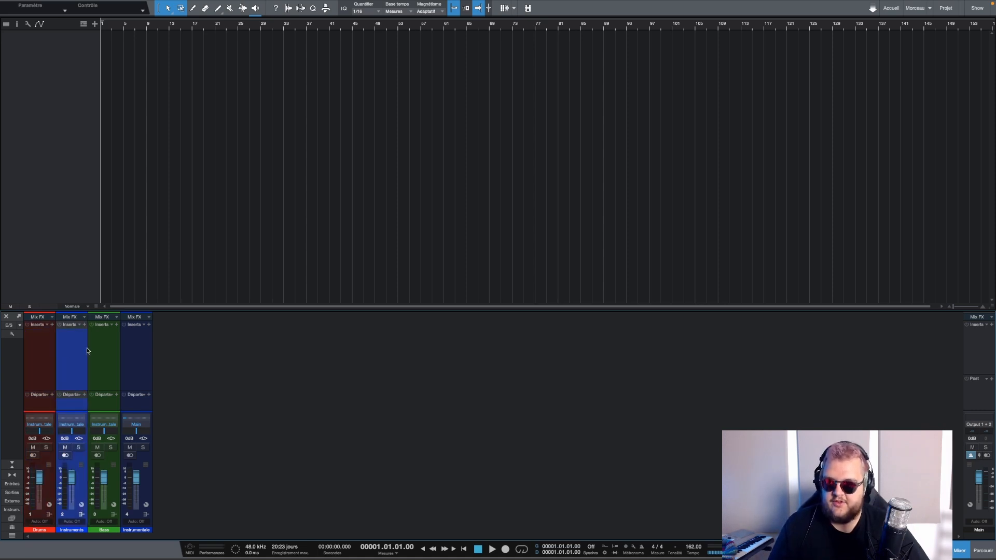
click(97, 349)
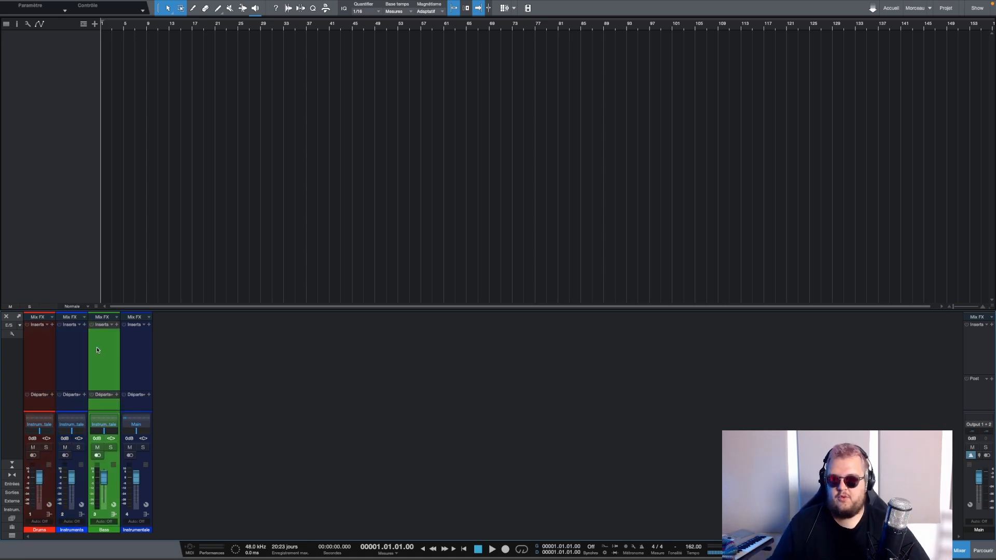
click(77, 342)
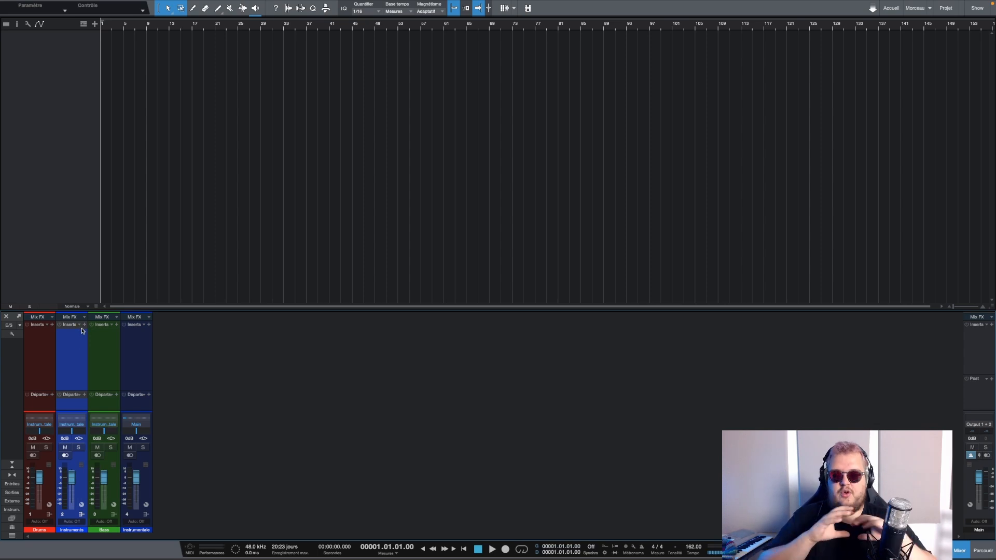
click(51, 346)
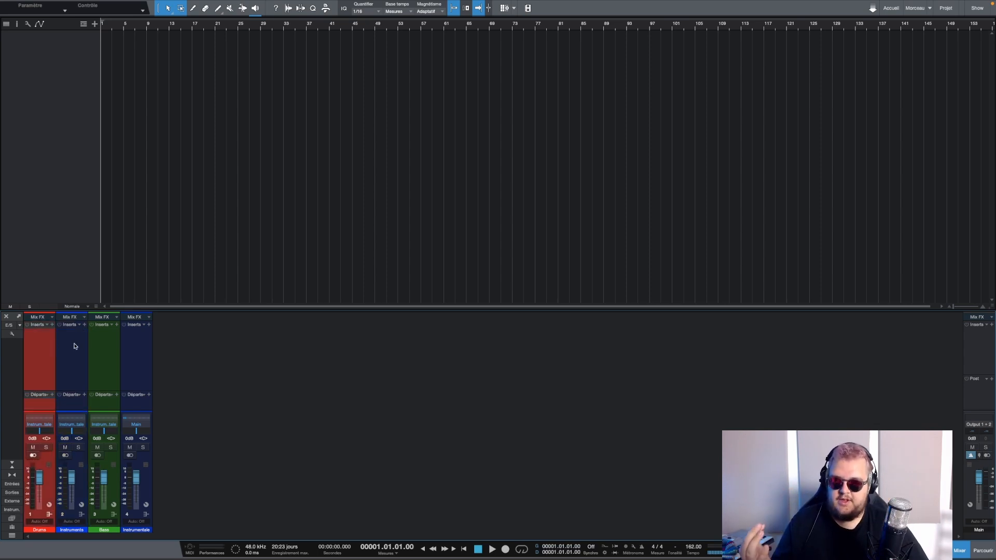
click(101, 347)
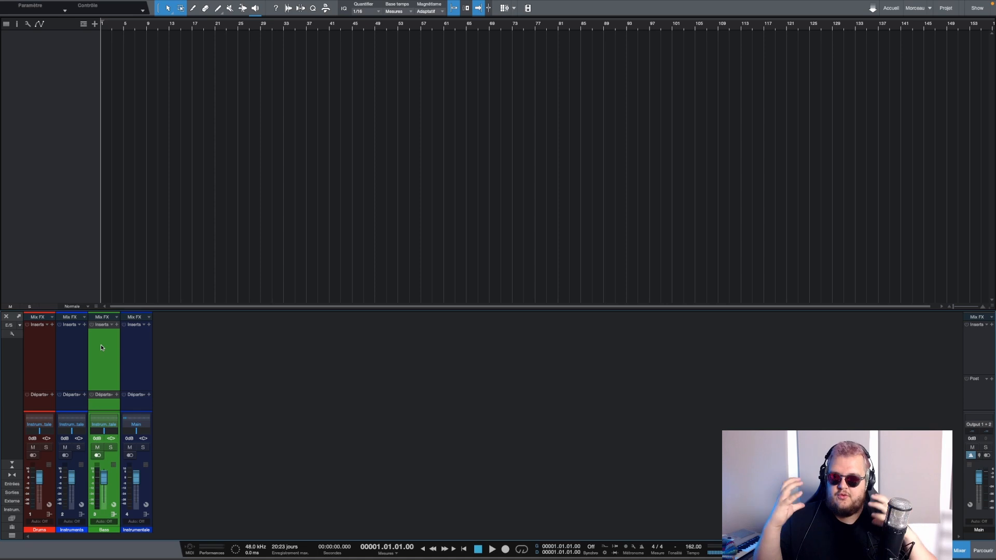
shift+click(40, 346)
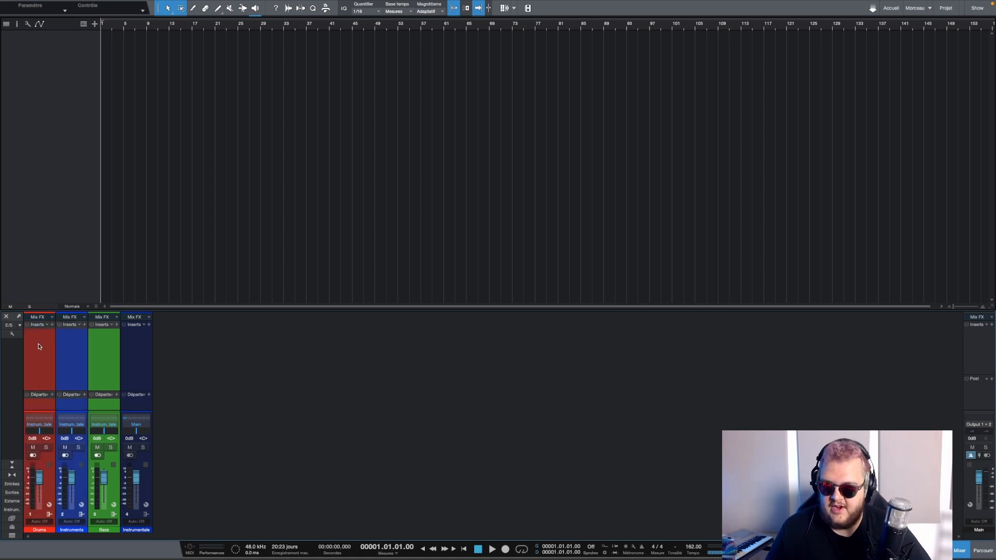
click(134, 352)
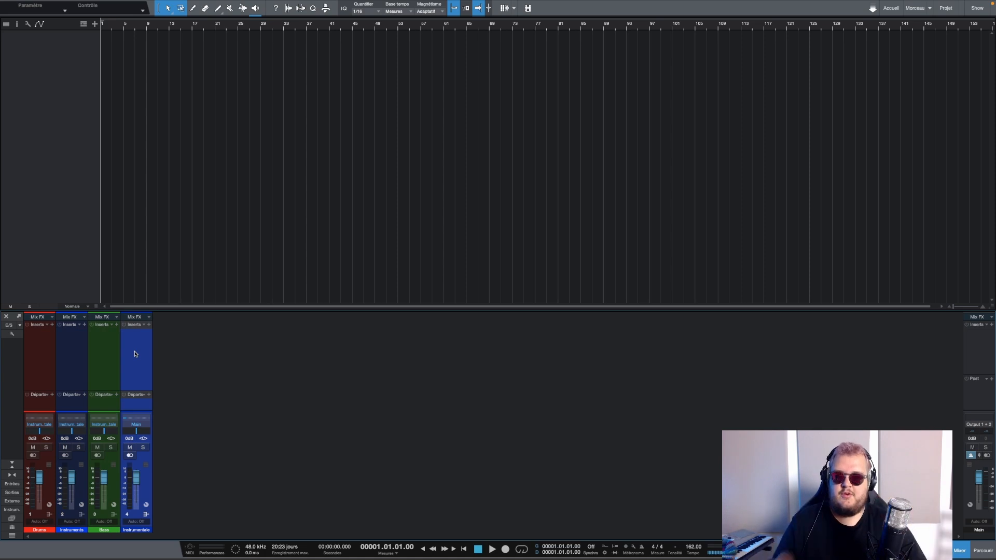
click(104, 353)
shift+click(33, 358)
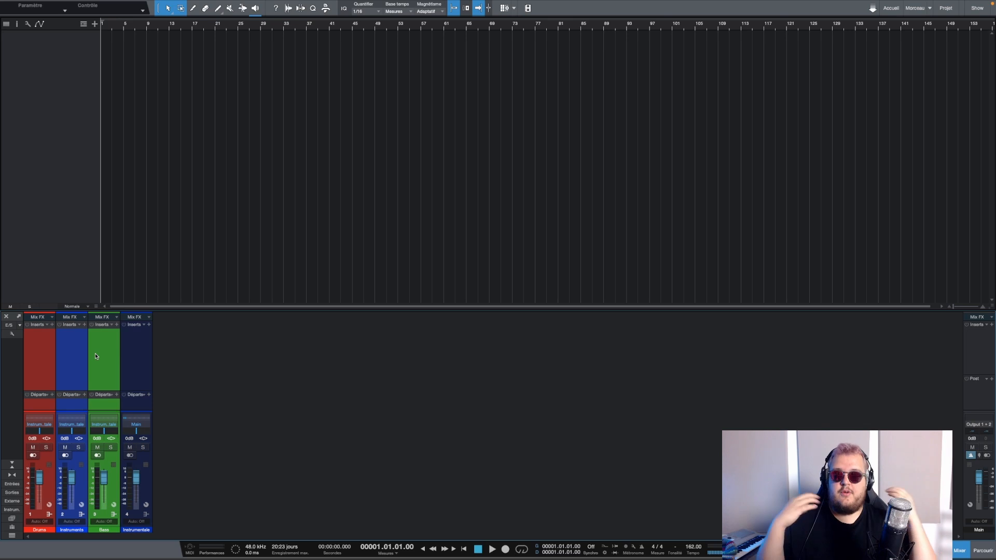
click(131, 347)
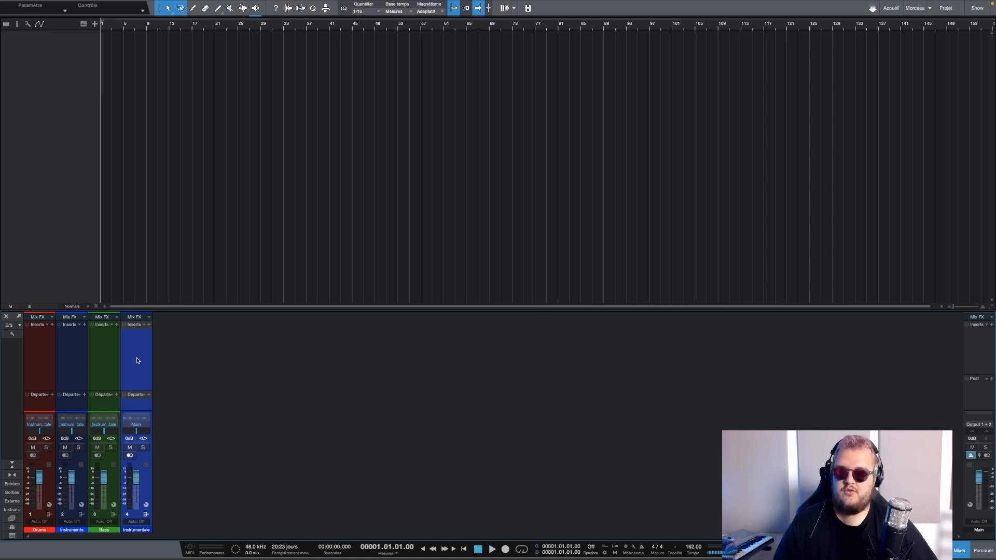
- Add five more bus channels after the Instrumentale bus
right_click(252, 356)
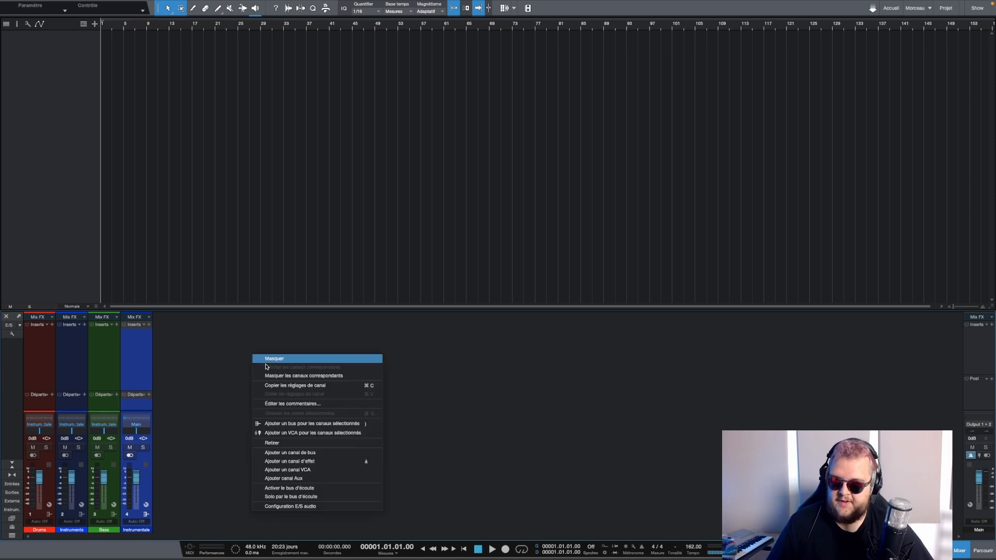
click(337, 450)
right_click(352, 353)
click(353, 354)
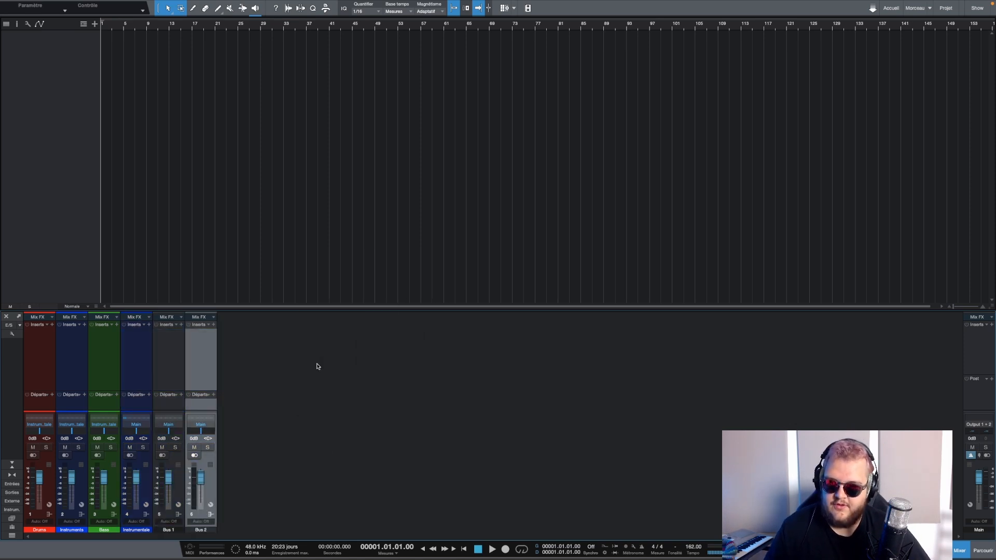
right_click(317, 364)
click(367, 462)
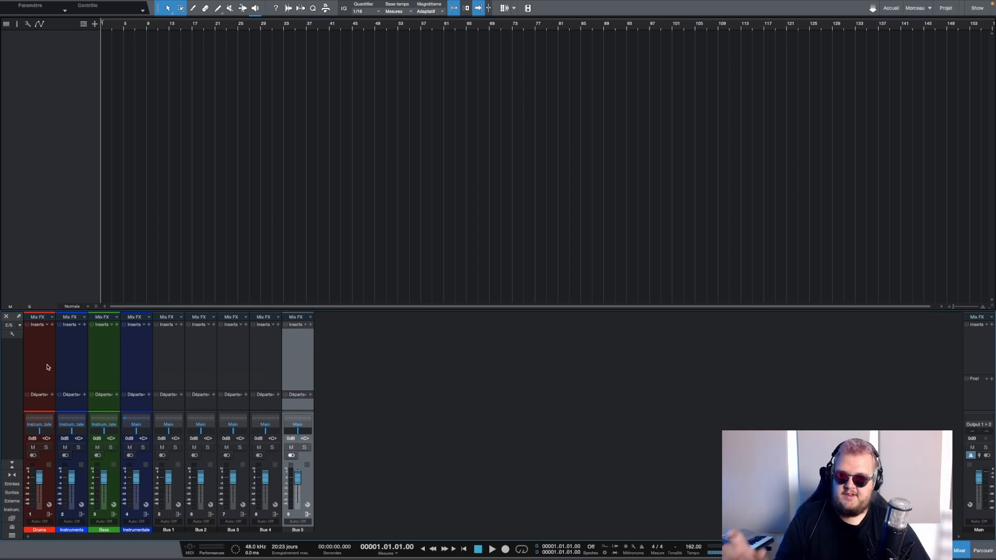
- Rename the first four new buses Couplet, Refrain, Stack Voices and Back Voices
double_click(169, 530)
text(Couplet)
key(Tab)
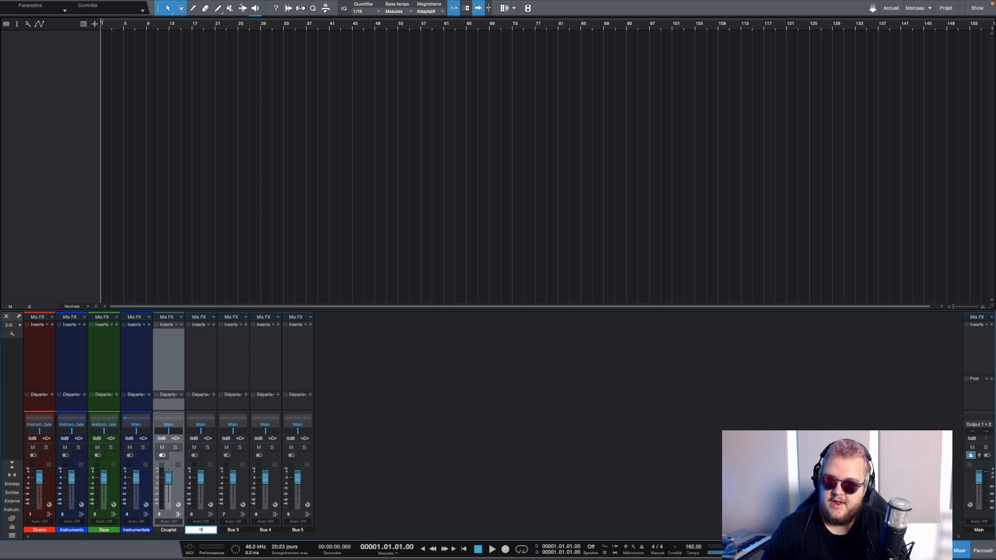
text(Refra)
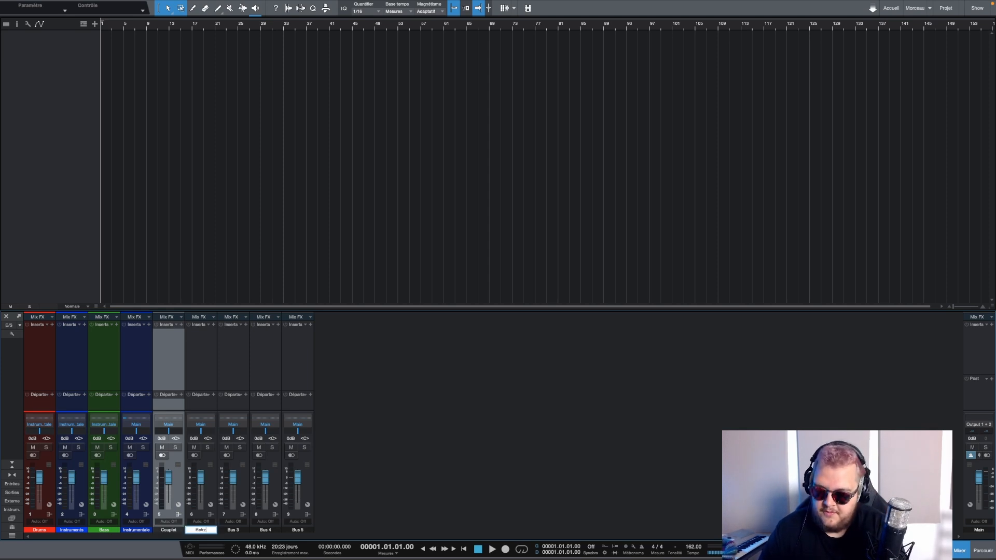
text(in)
key(Tab)
text(Stack Voic)
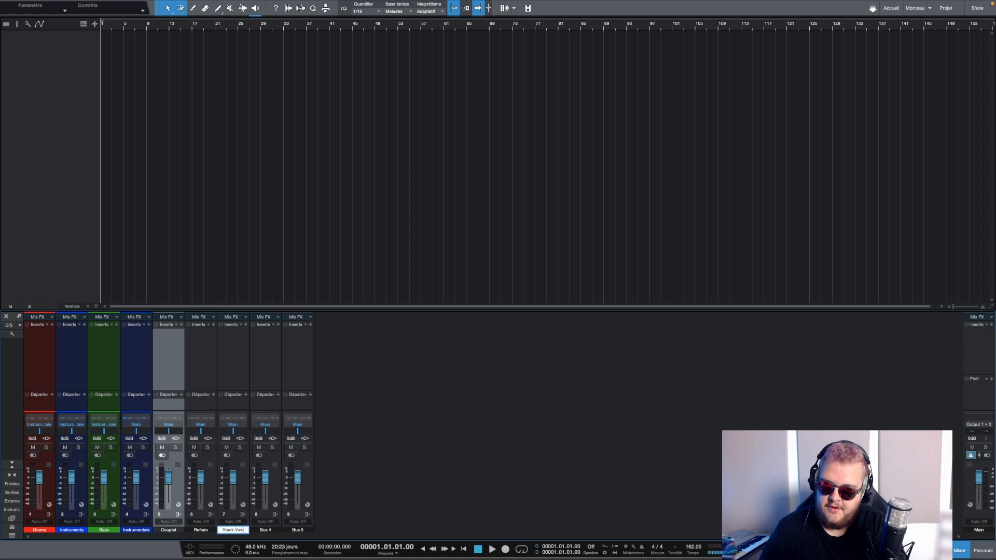
text(es)
key(Tab)
text(Back Voices)
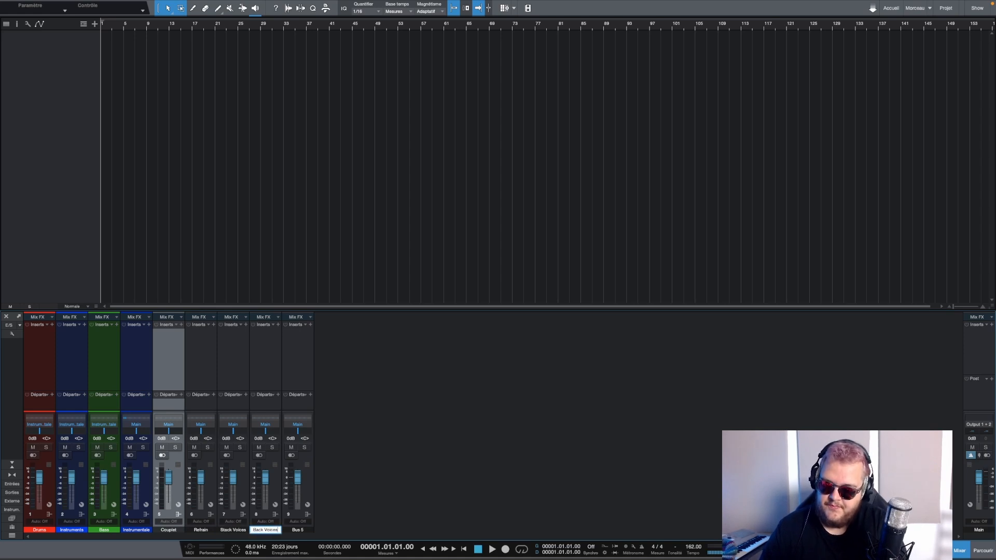
key(Return)
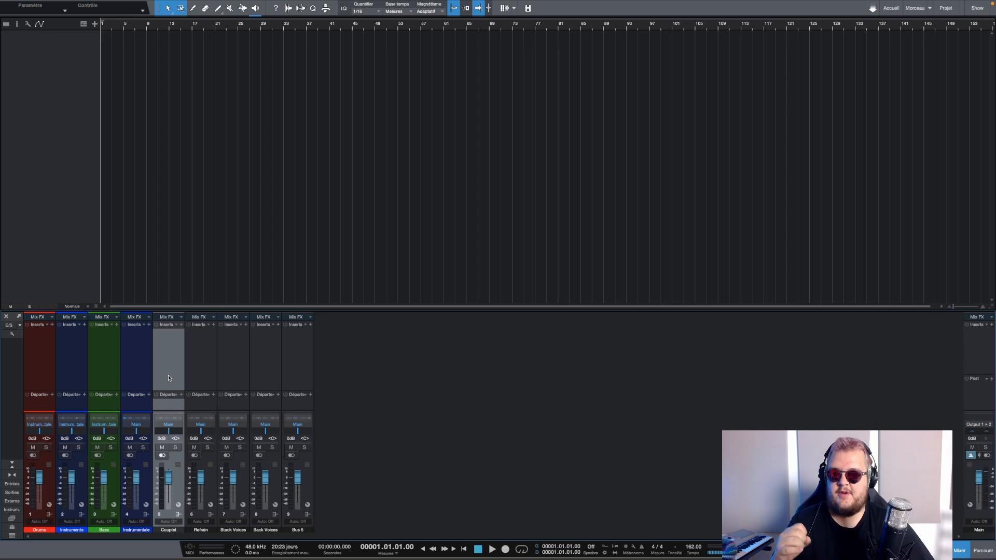
click(207, 365)
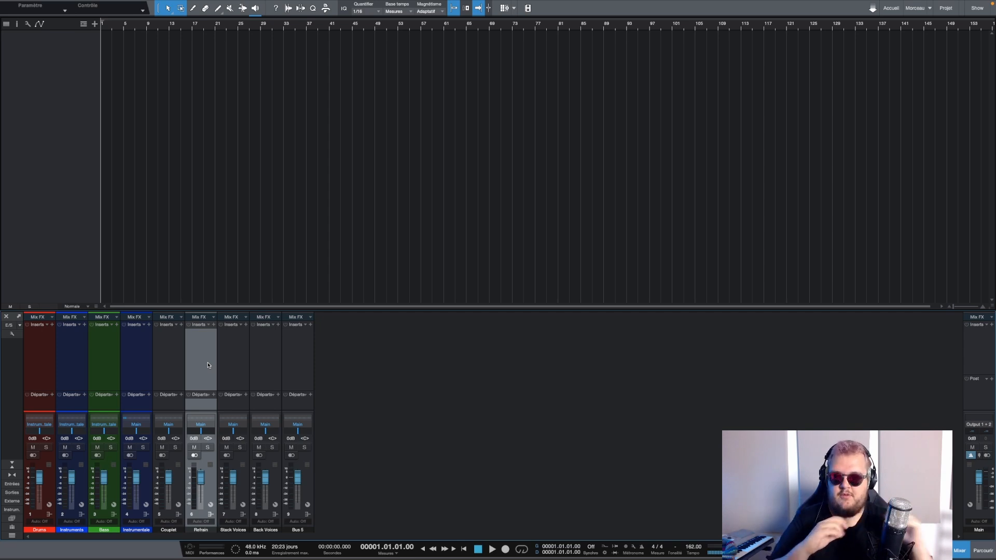
click(234, 359)
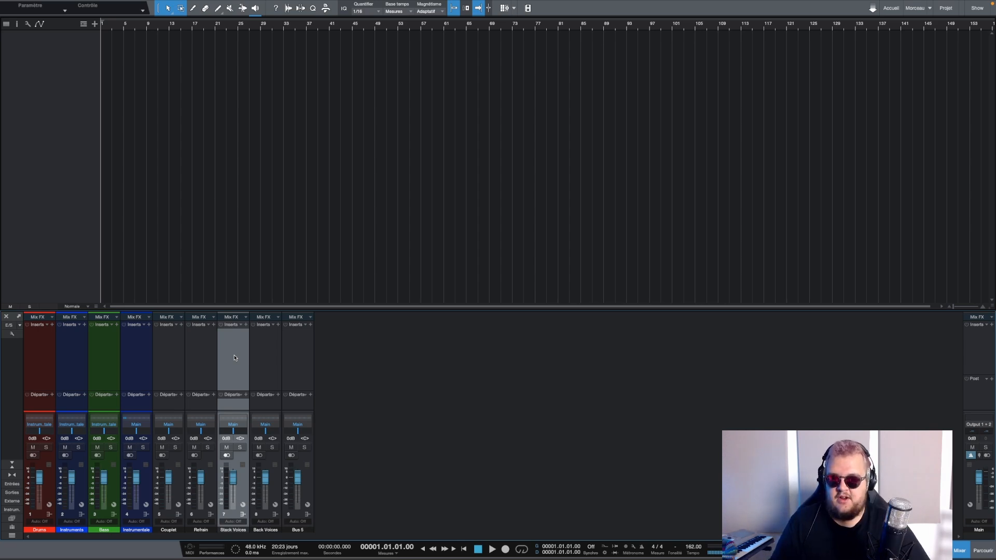
click(269, 352)
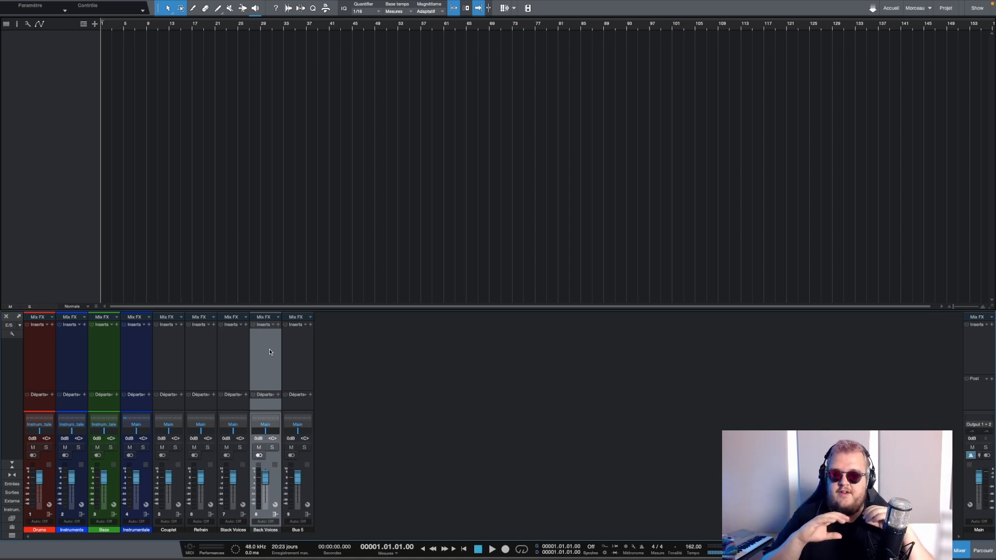
- Colour the Couplet and Refrain buses together in a pinkish purple
click(181, 367)
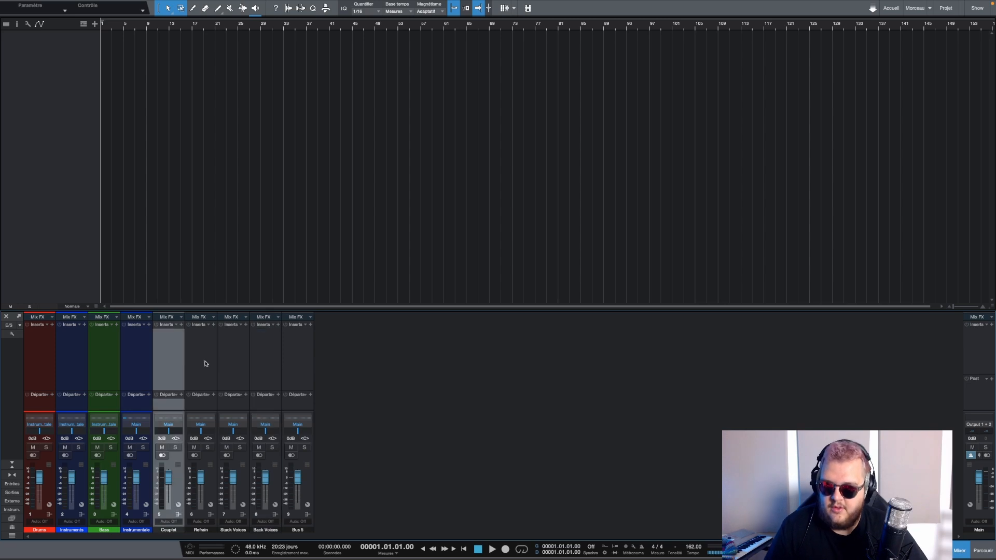
shift+click(258, 359)
click(190, 363)
shift+click(181, 361)
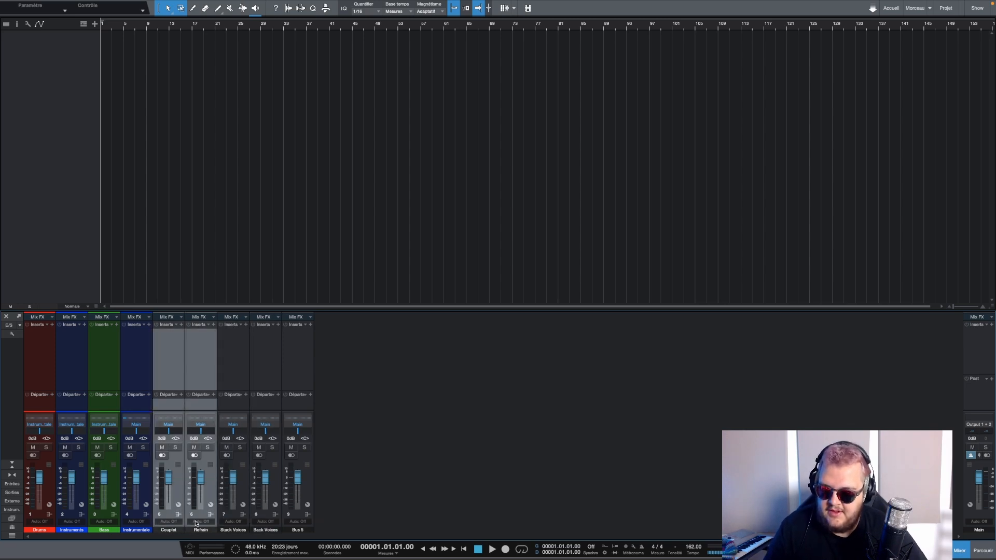
click(201, 528)
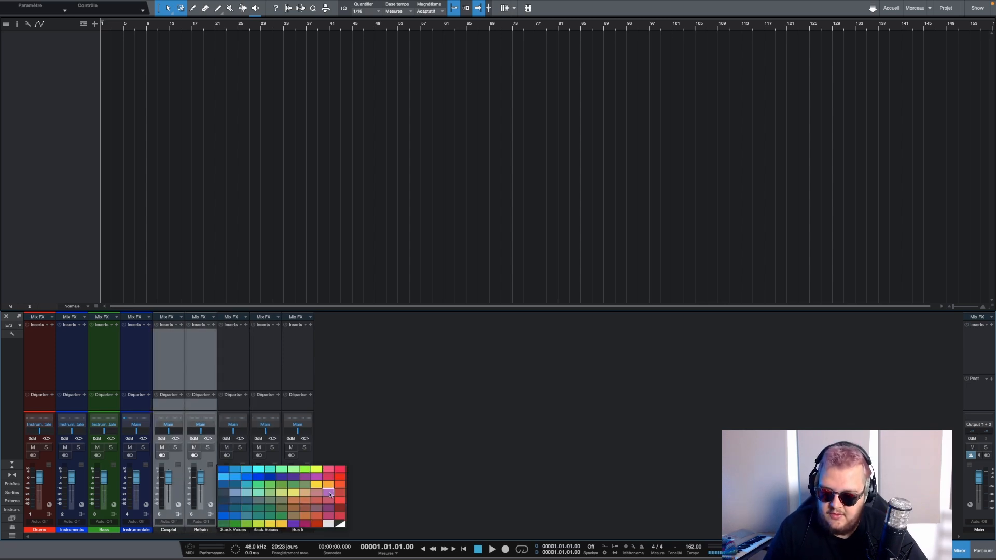
click(329, 507)
- Colour the Stack Voices and Back Voices buses together in a lighter violet
click(233, 384)
shift+click(267, 364)
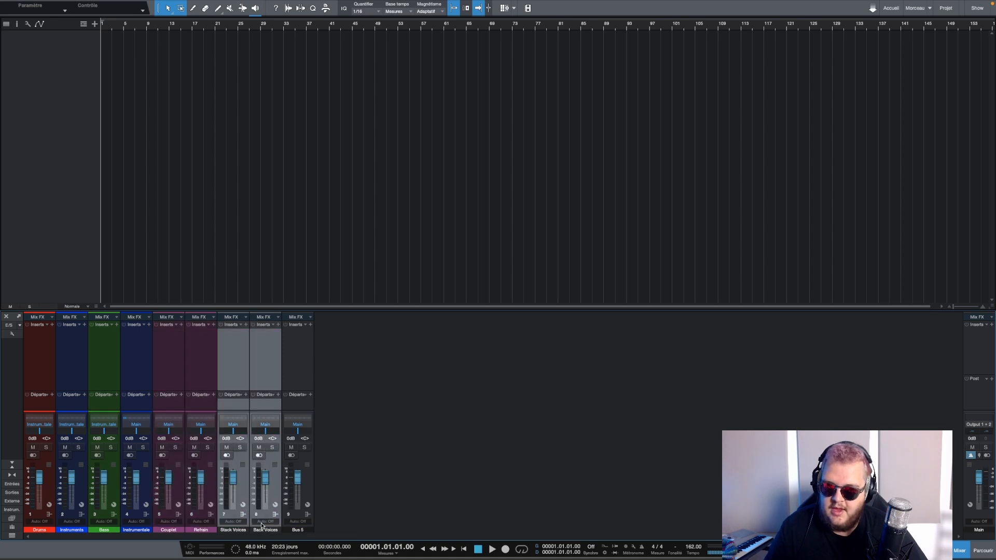
click(263, 529)
click(392, 492)
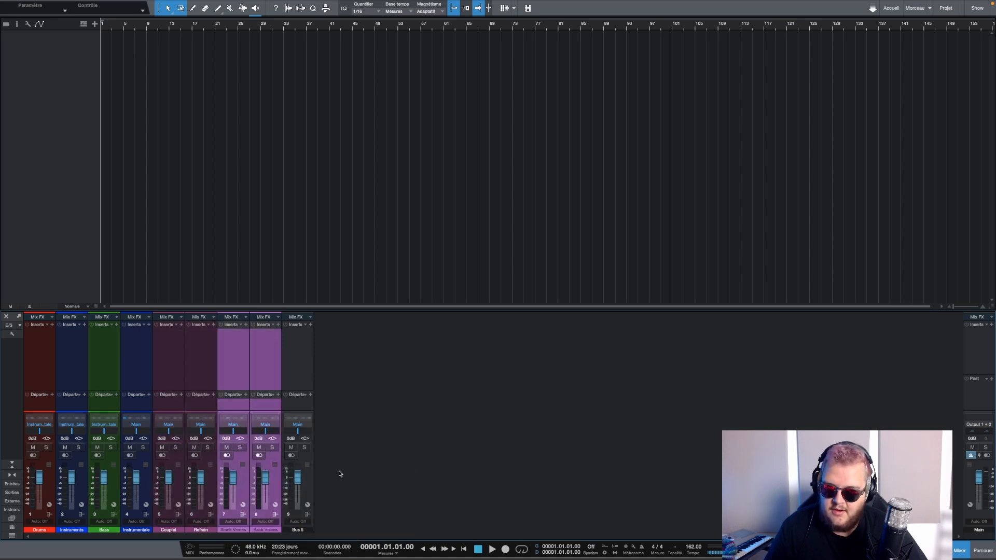
- Rename the last new bus Bus Vox and colour it deep violet
double_click(302, 531)
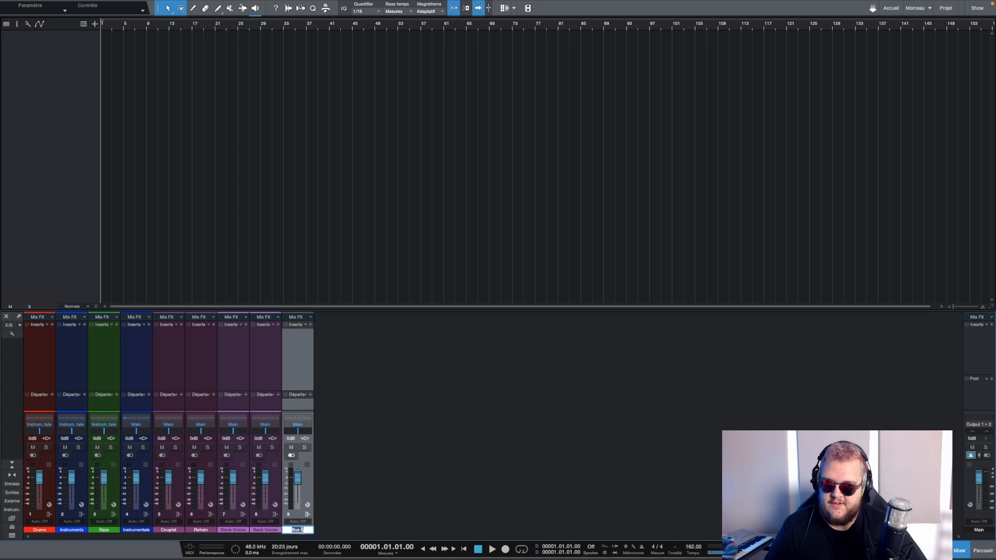
text(Buy)
text( Vox)
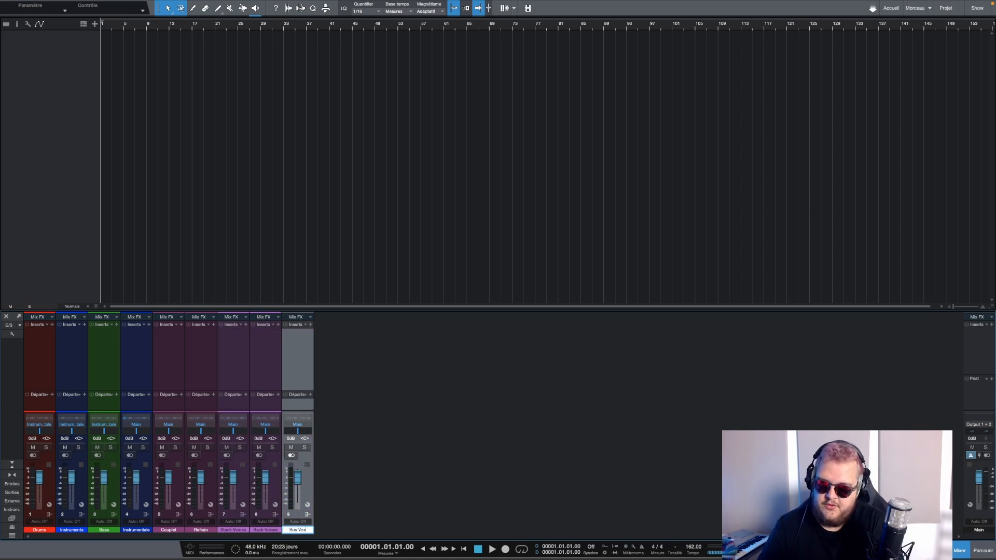
key(Return)
click(297, 530)
click(386, 527)
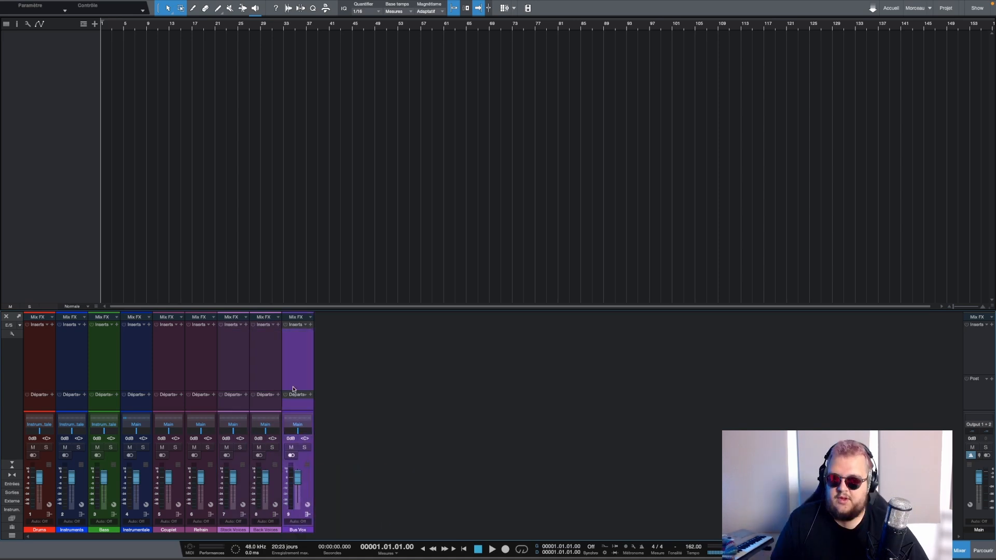
- Route the outputs of the Couplet, Refrain, Stack Voices and Back Voices buses to Bus Vox
click(266, 363)
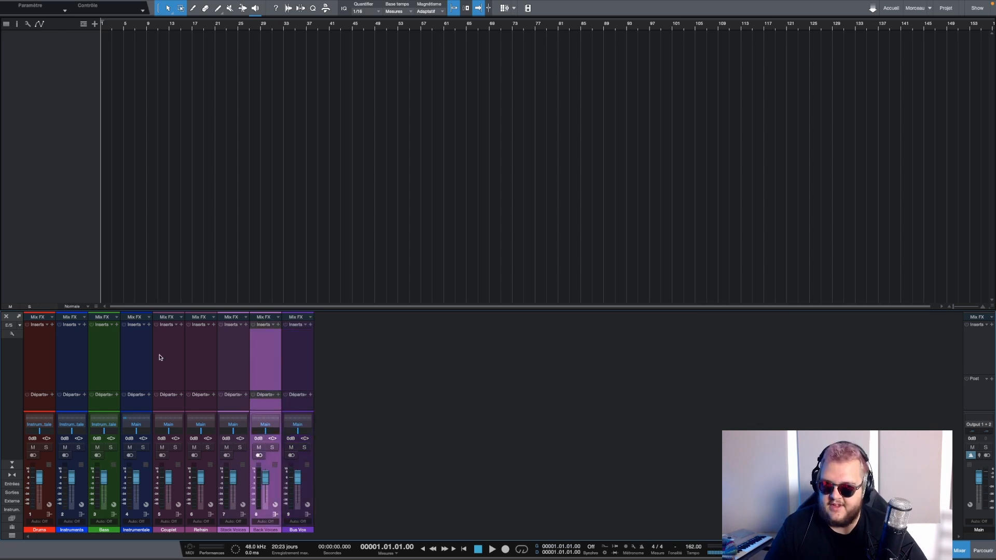
shift+click(160, 356)
click(236, 425)
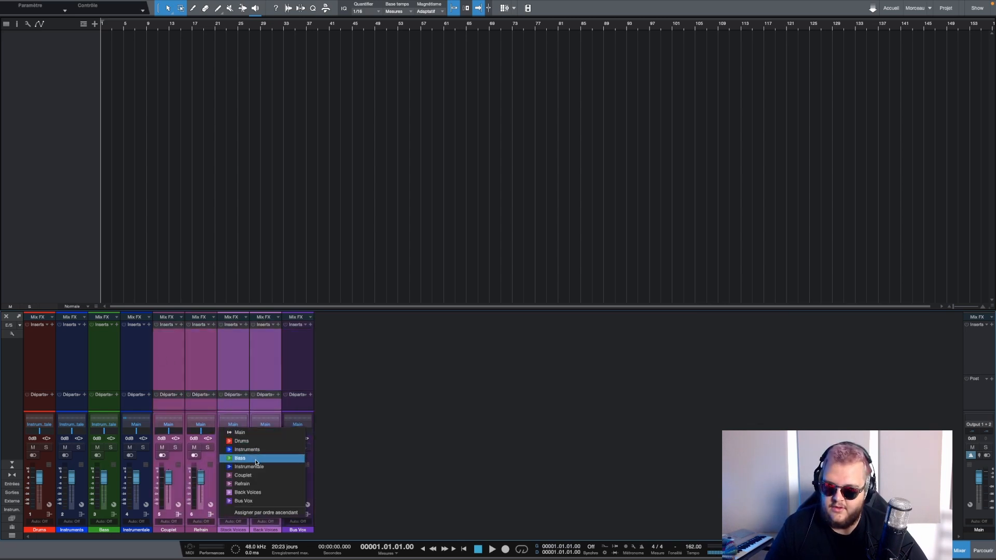
click(246, 501)
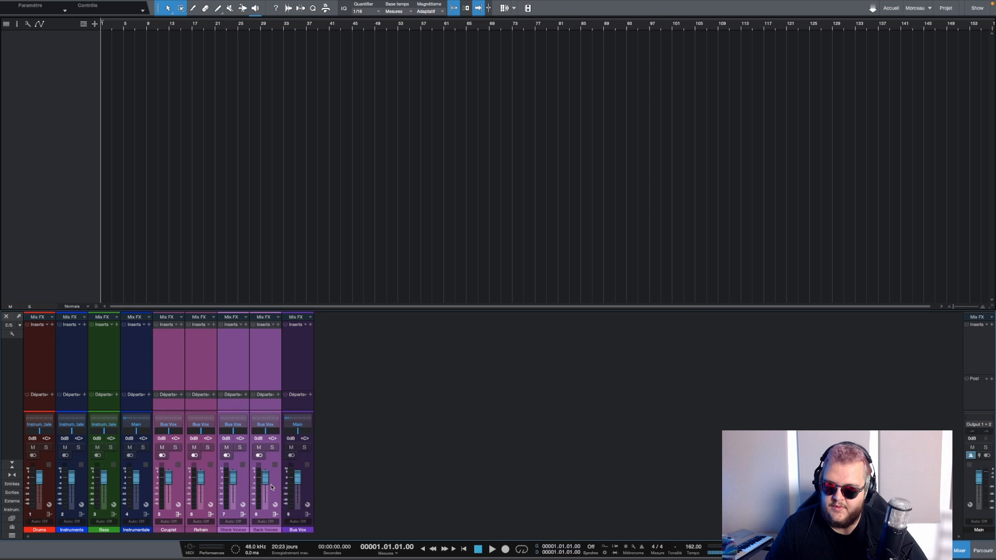
click(305, 363)
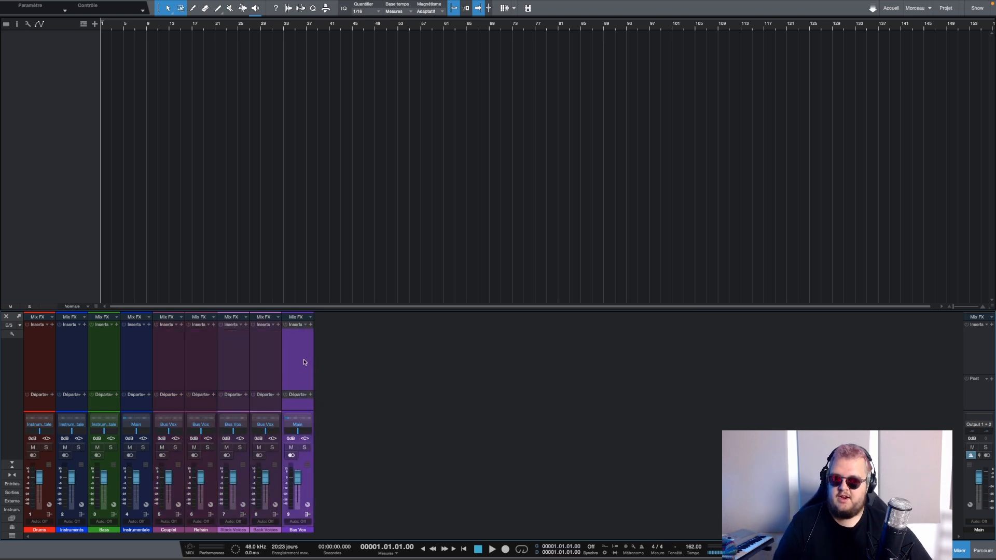
click(169, 361)
shift+click(263, 362)
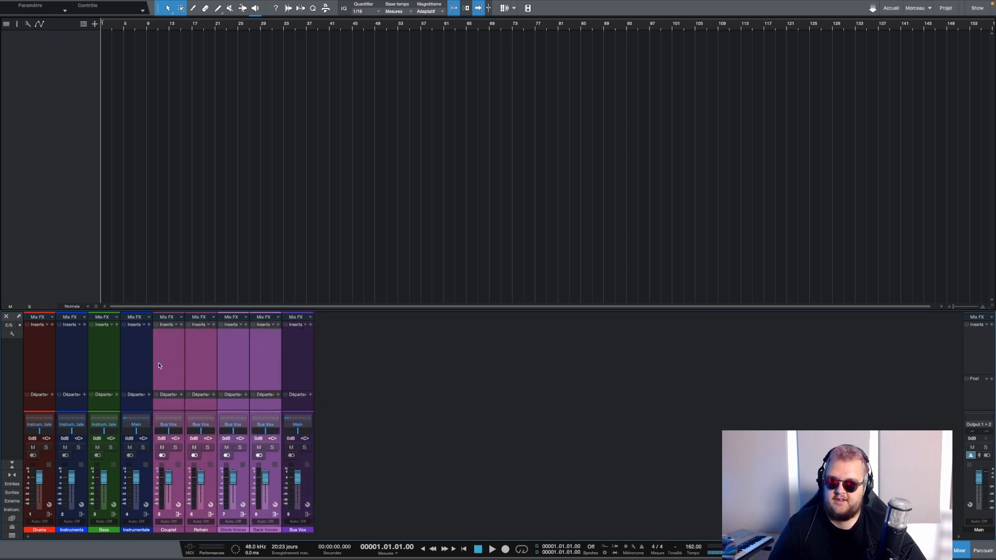
click(158, 363)
click(265, 360)
click(99, 358)
shift+click(45, 358)
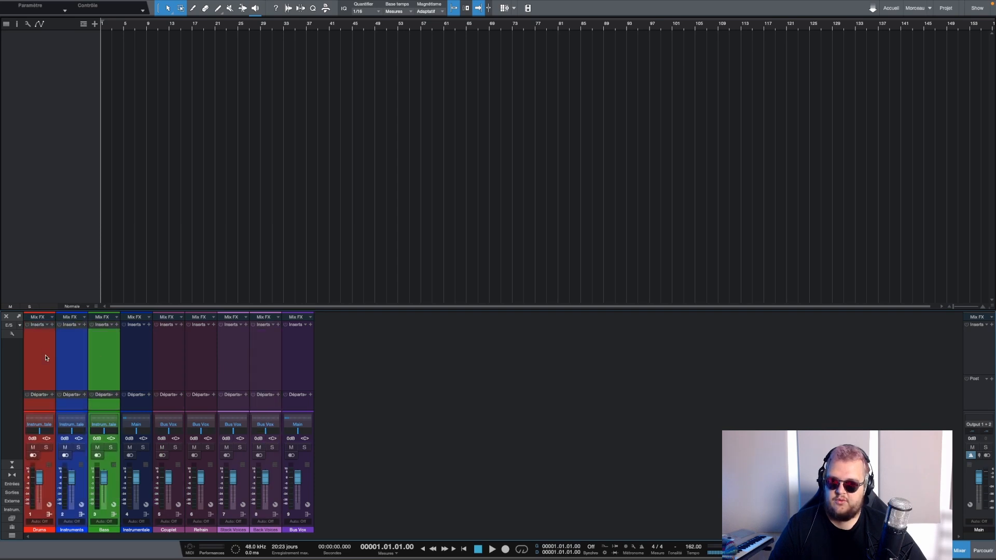
- Move the Instrumentale bus to just before Bus Vox in the channel order
click(136, 360)
drag(130, 357, 301, 364)
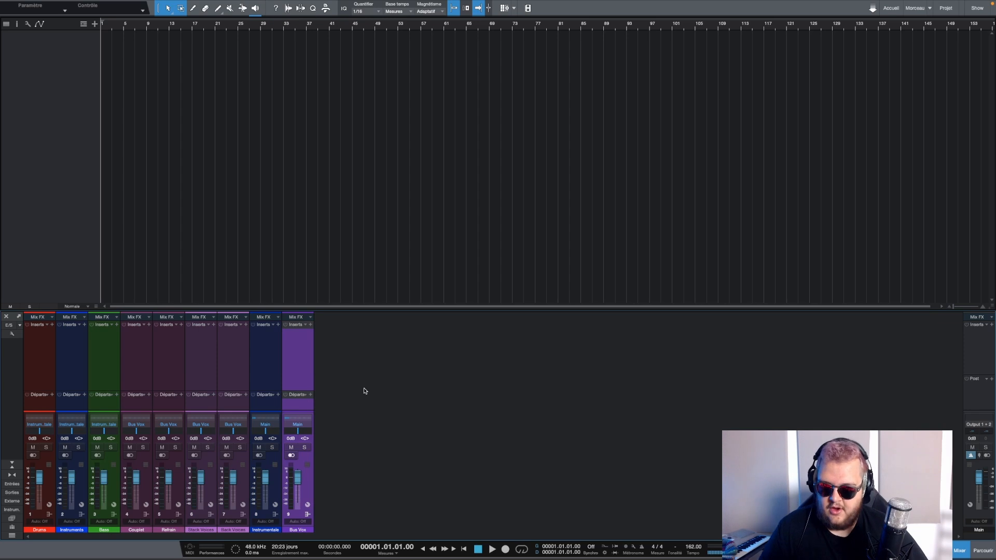
- Add seven effect channels after Bus Vox
right_click(402, 366)
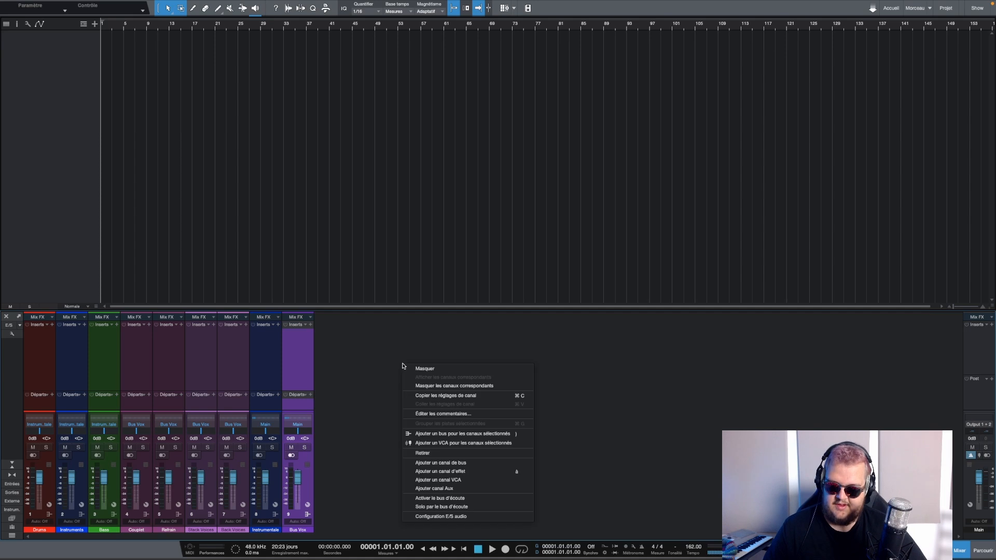
click(452, 471)
key(agrave)
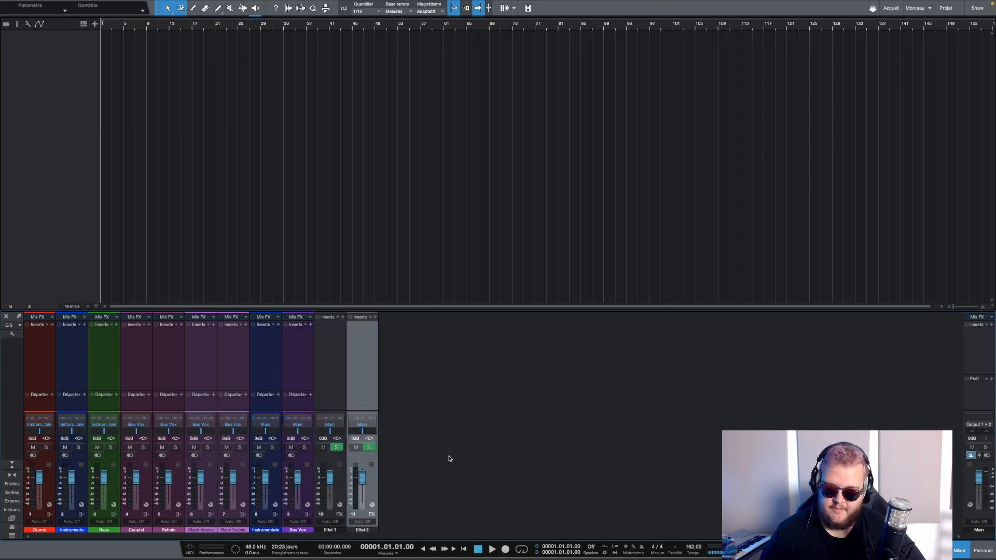
key(agrave)
key(agrave)
key(agrave)
key(agrave)
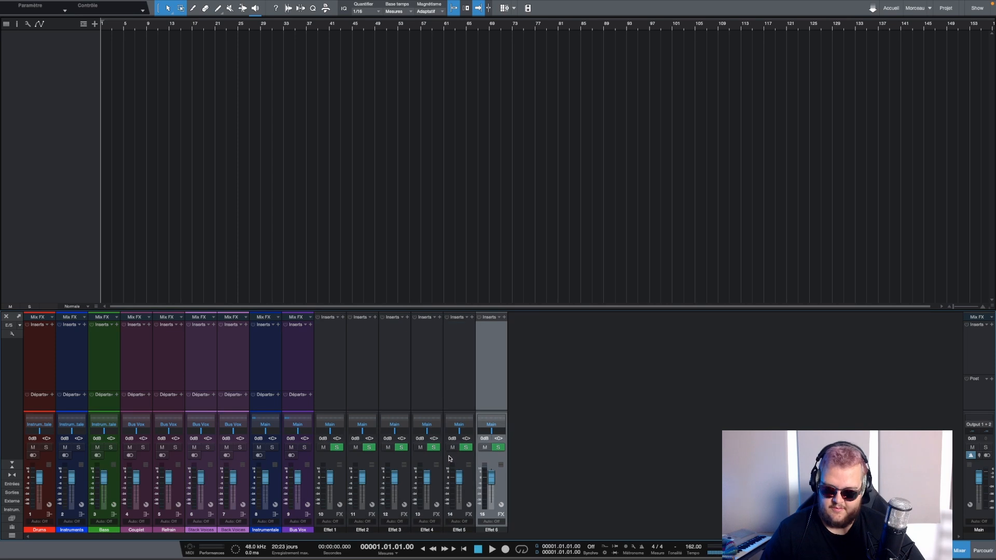
key(agrave)
- Rename the first effect channel Reverb and the second one 14
double_click(329, 529)
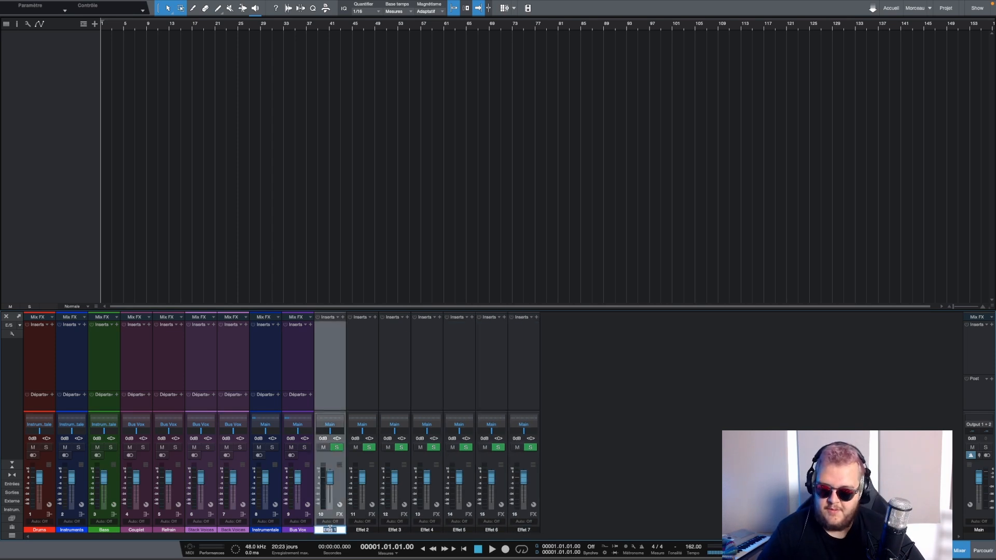
text(Reverb)
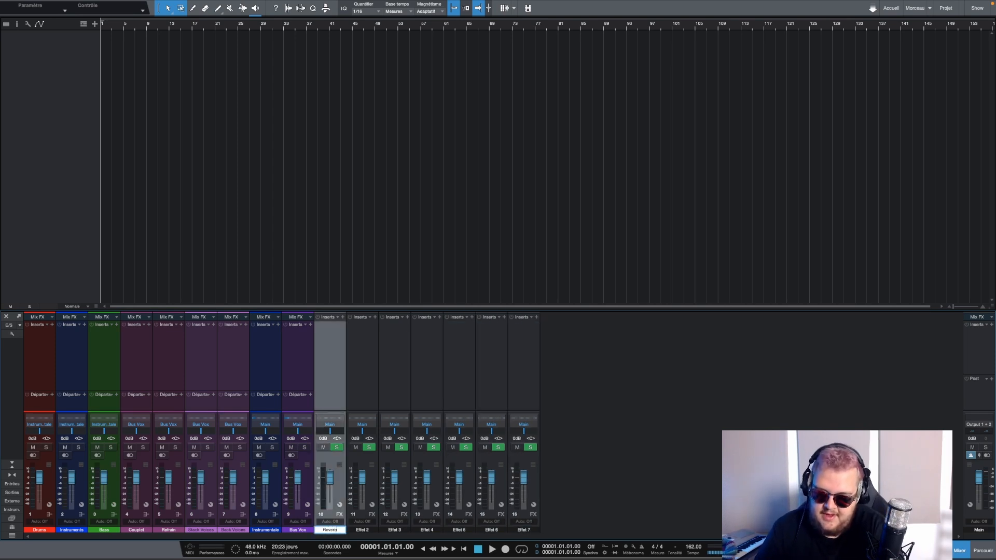
key(Tab)
text(14)
key(Tab)
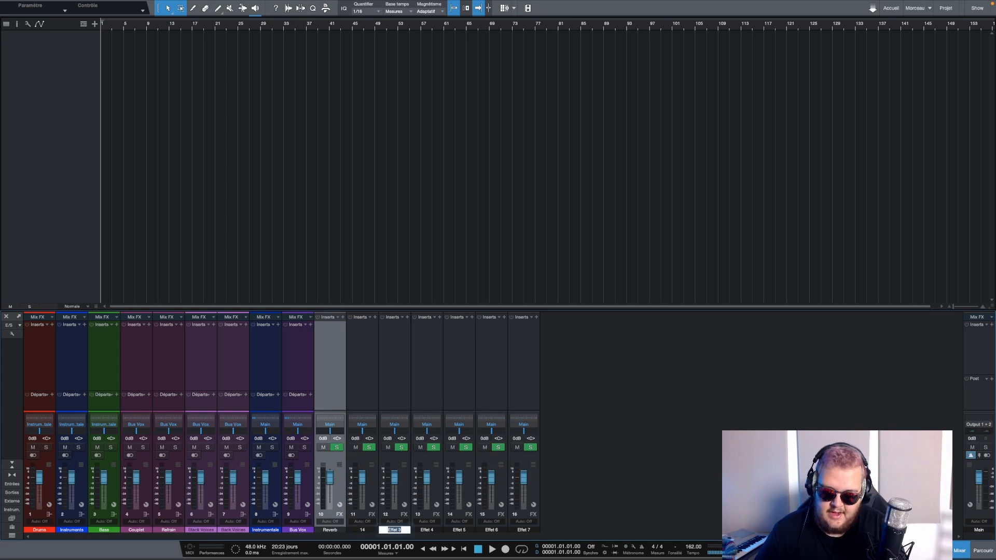
- Rename the third, fourth and fifth effect channels 12, 18 and 116
text(12)
key(Tab)
text(18)
key(Tab)
text(11)
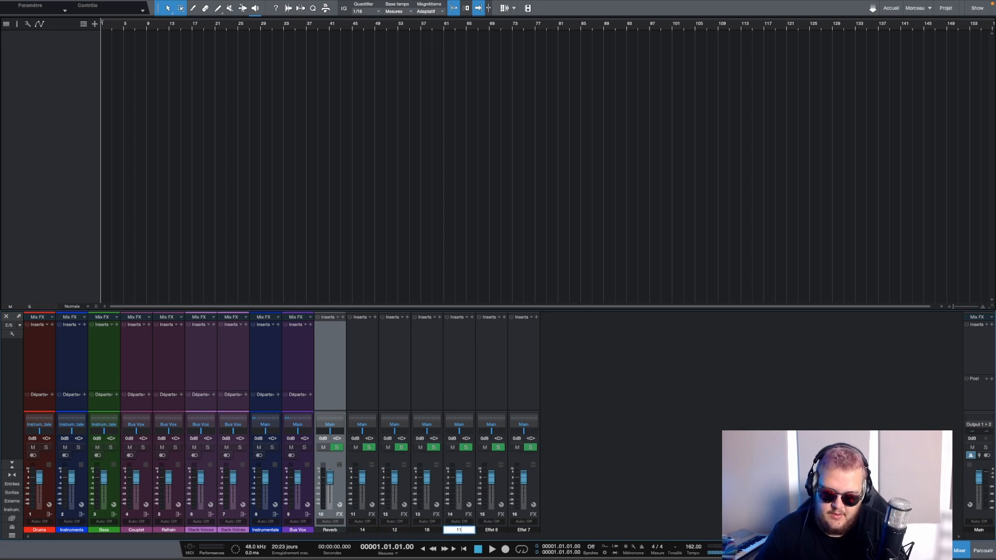
text(6)
- Rename the last two effect channels Chorus and Saturation
key(Tab)
text(Chorus)
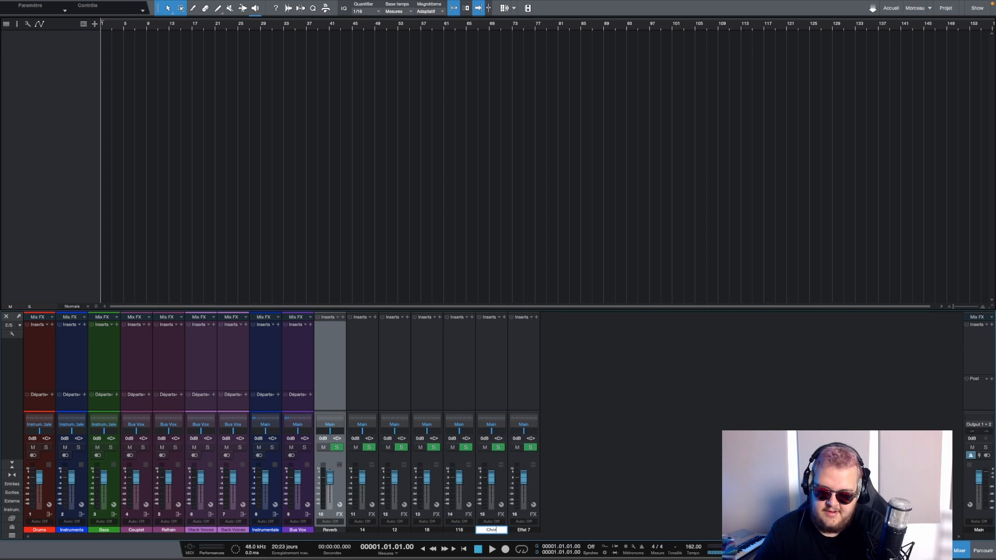
key(Tab)
text(Saturation)
key(Return)
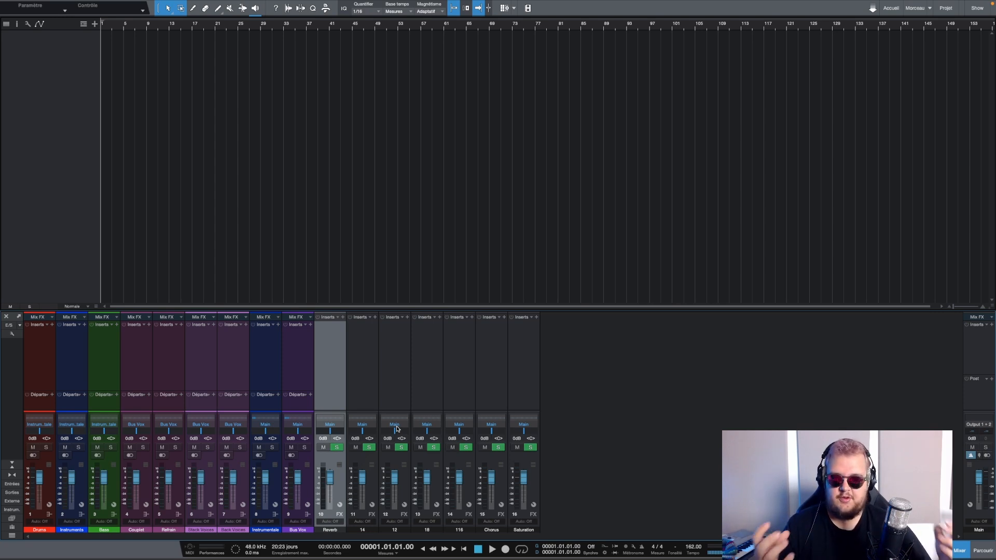
- Colour all seven effect channels, from Reverb to Saturation, yellow
shift+click(515, 530)
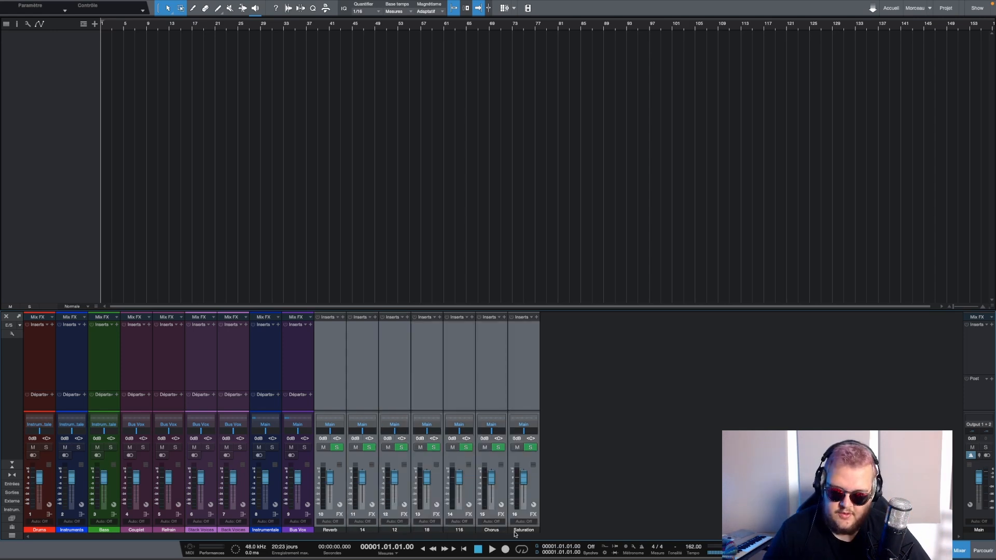
click(524, 530)
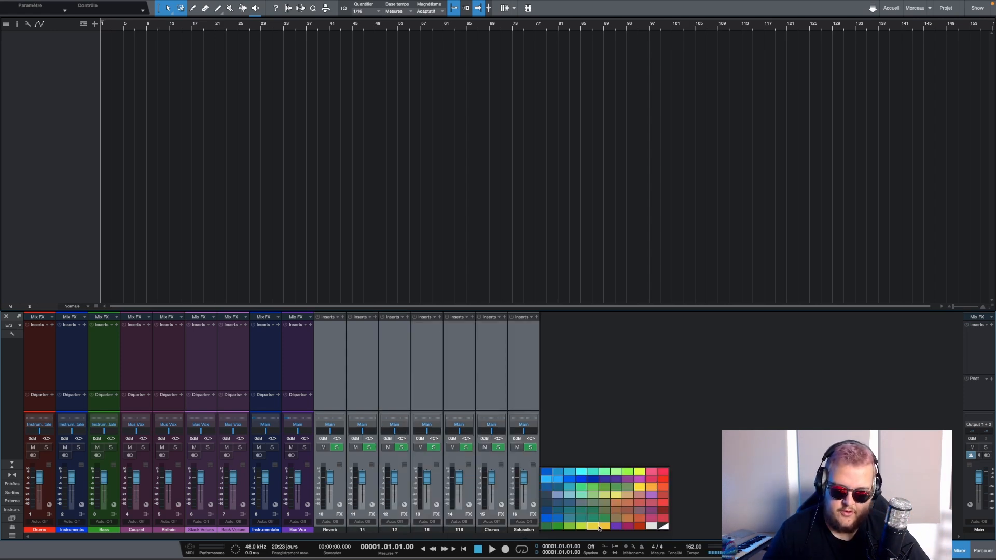
click(643, 491)
- Add a bus for the seven selected effect channels and rename it Bus Effets
right_click(519, 383)
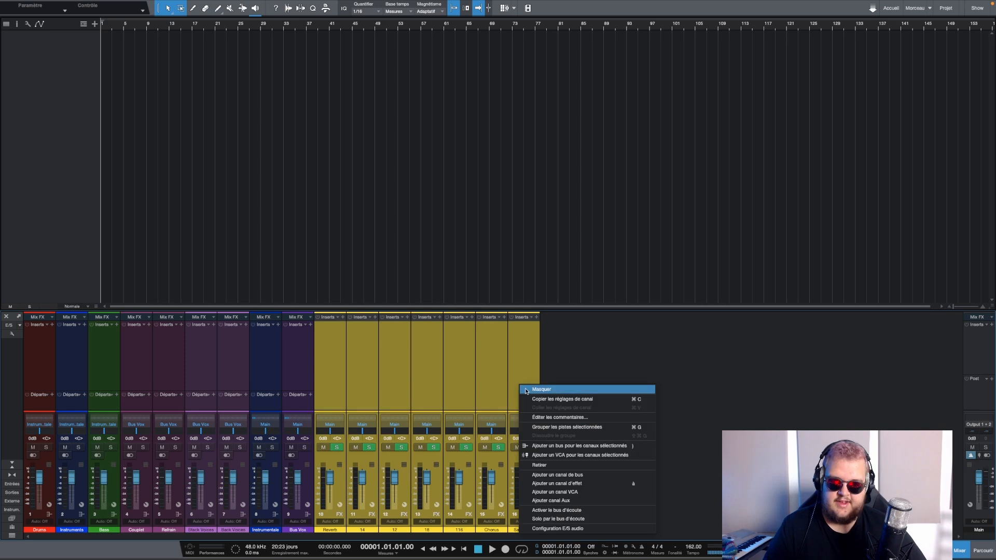
click(585, 447)
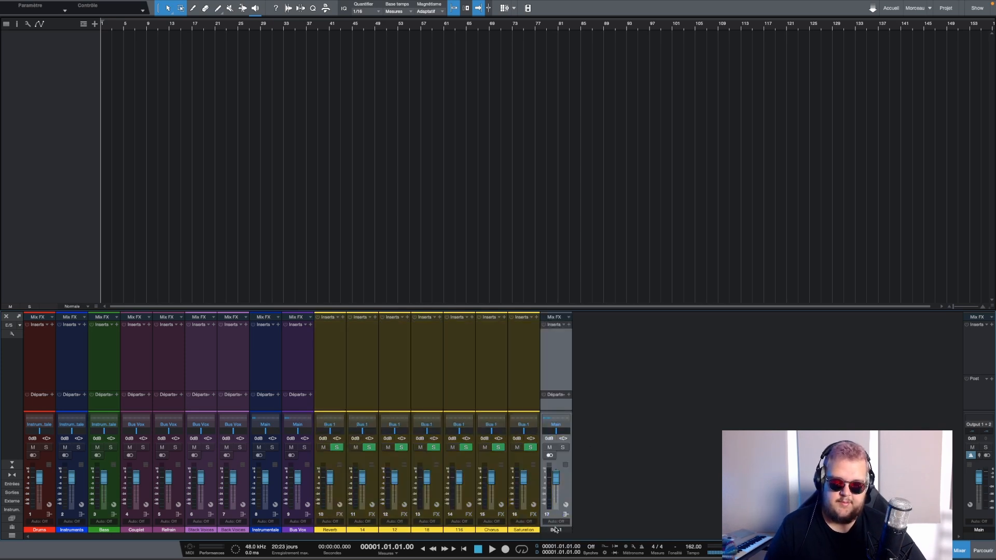
double_click(555, 529)
key(BackSpace)
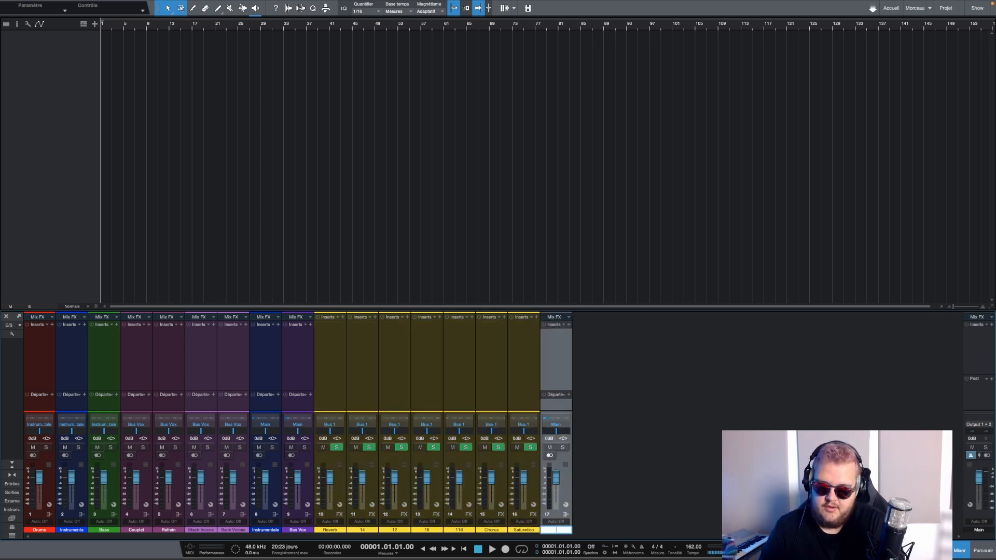
text(Bus E)
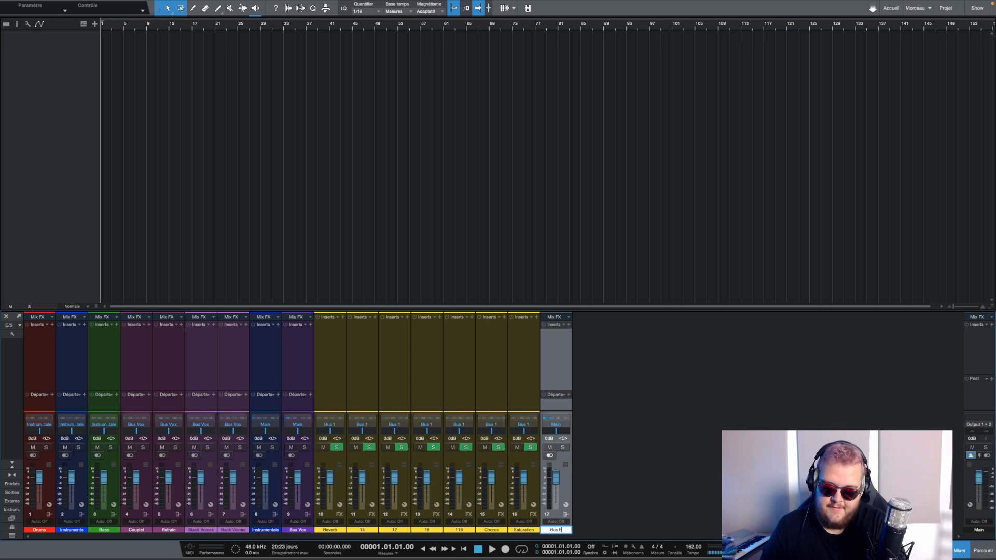
text(ffets)
key(Return)
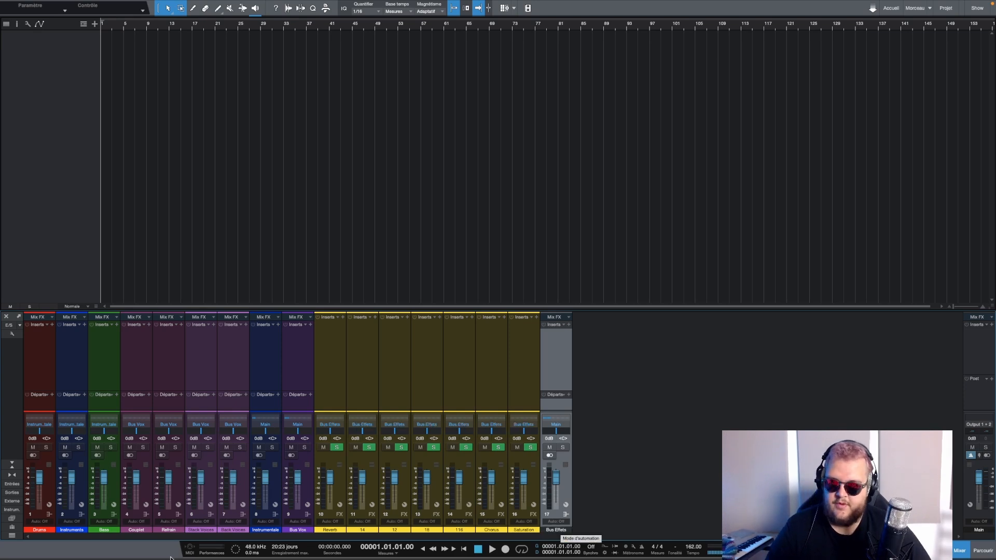
- Shorten the name of Bus Vox to Vox
double_click(299, 530)
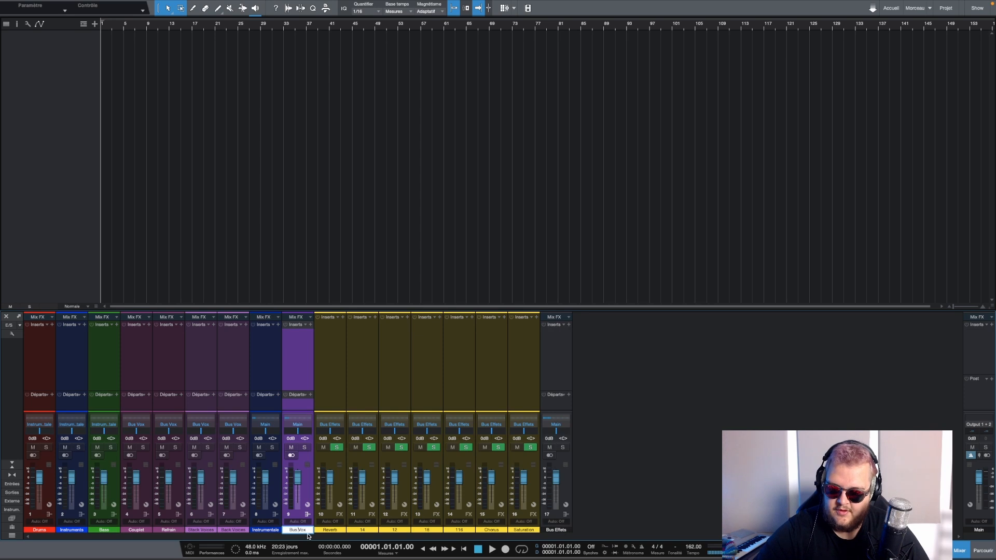
key(BackSpace)
key(BackSpace)
key(BackSpace)
key(Return)
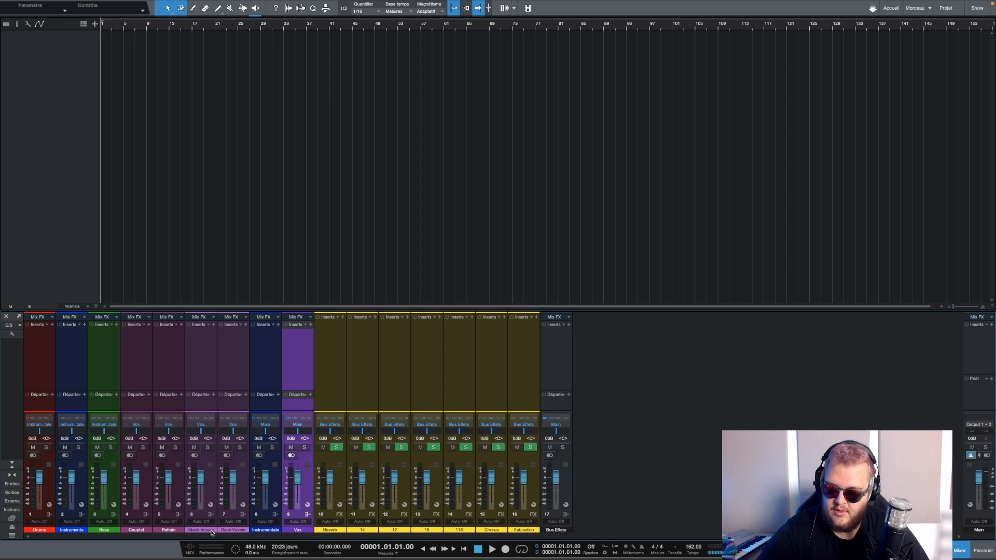
- Shorten the name of Bus Effets to Effets and colour the bus yellow like the effect channels
click(552, 530)
double_click(556, 530)
click(554, 530)
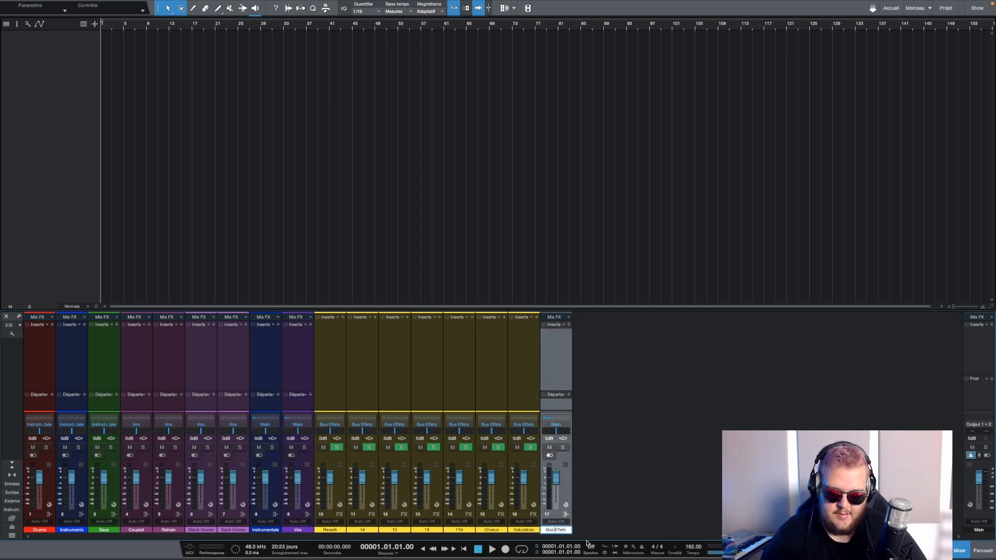
key(BackSpace)
key(BackSpace)
key(BackSpace)
key(BackSpace)
key(Return)
- Move the Instrumentale and Vox buses to the end of the channels, after the Effets bus
drag(297, 365, 603, 381)
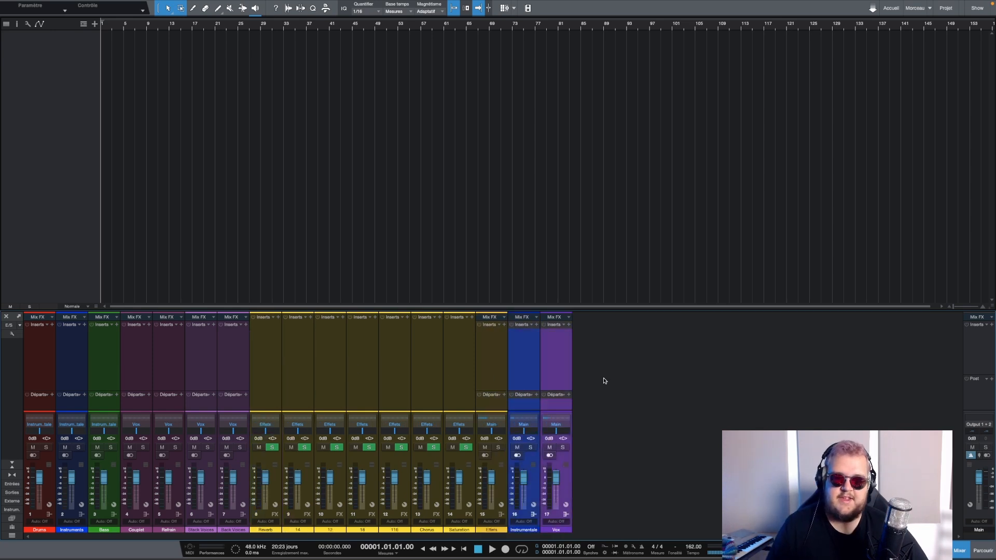
- Add a bus for the selected Effets, Instrumentale and Vox buses and name it Bus Master
click(497, 359)
click(529, 361)
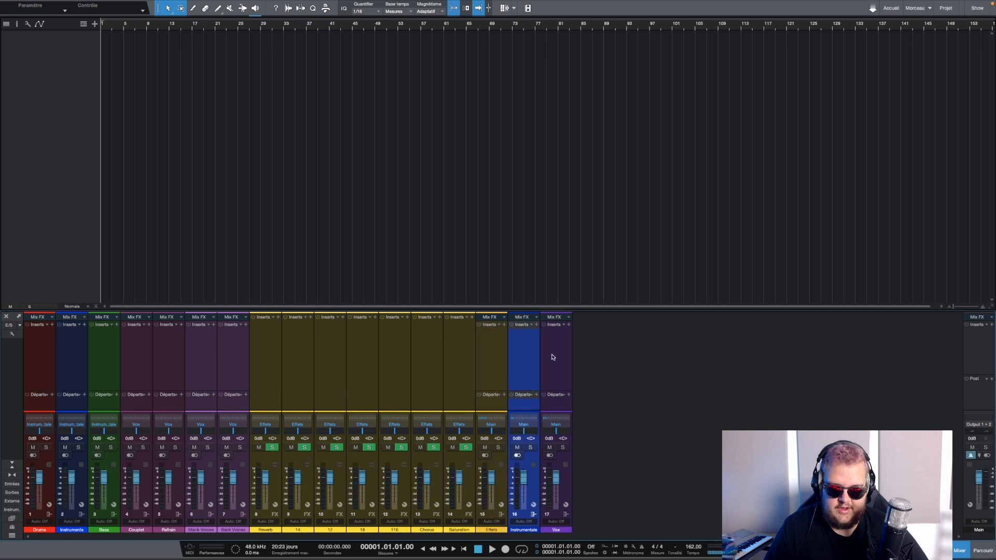
shift+click(554, 358)
shift+click(497, 358)
right_click(527, 358)
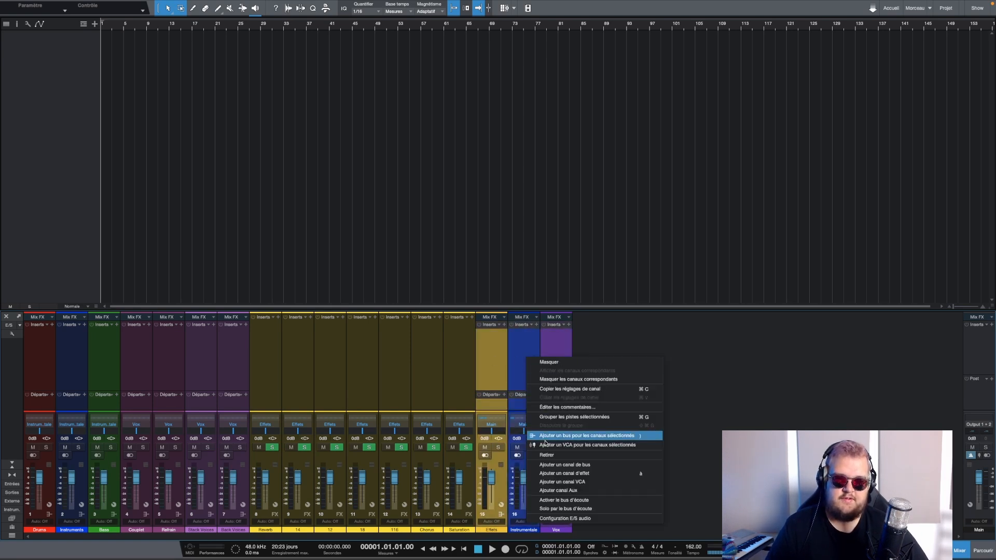
click(565, 435)
double_click(588, 530)
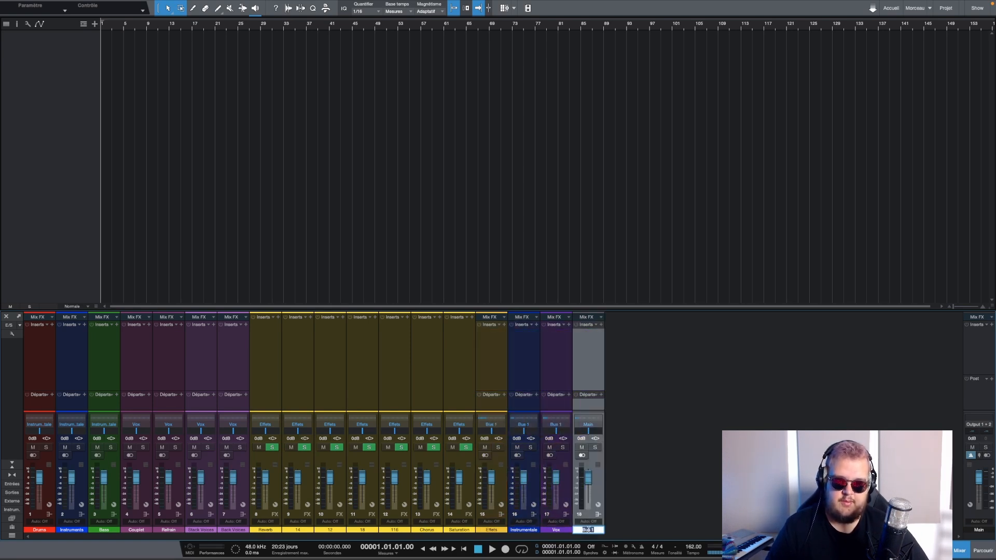
text(Bus )
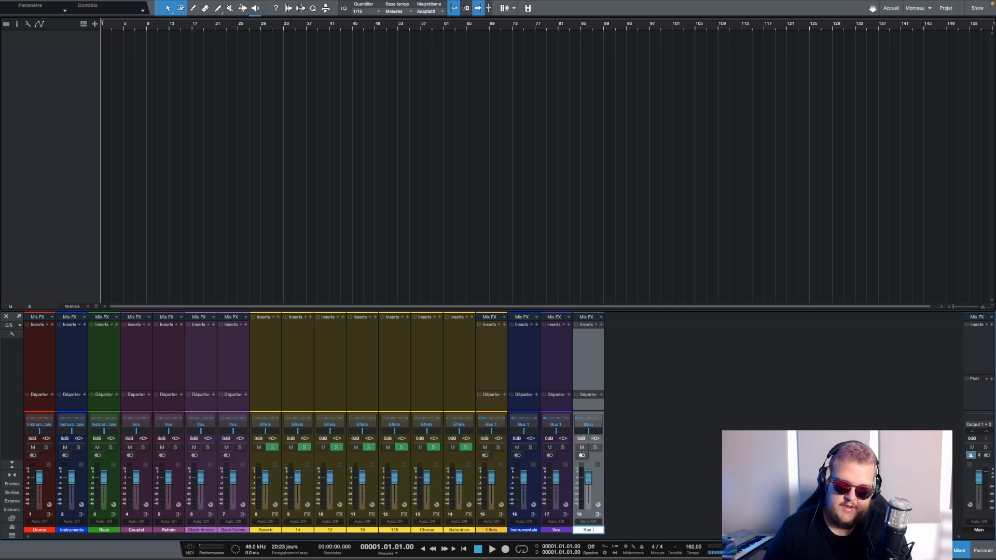
text(Master)
key(Return)
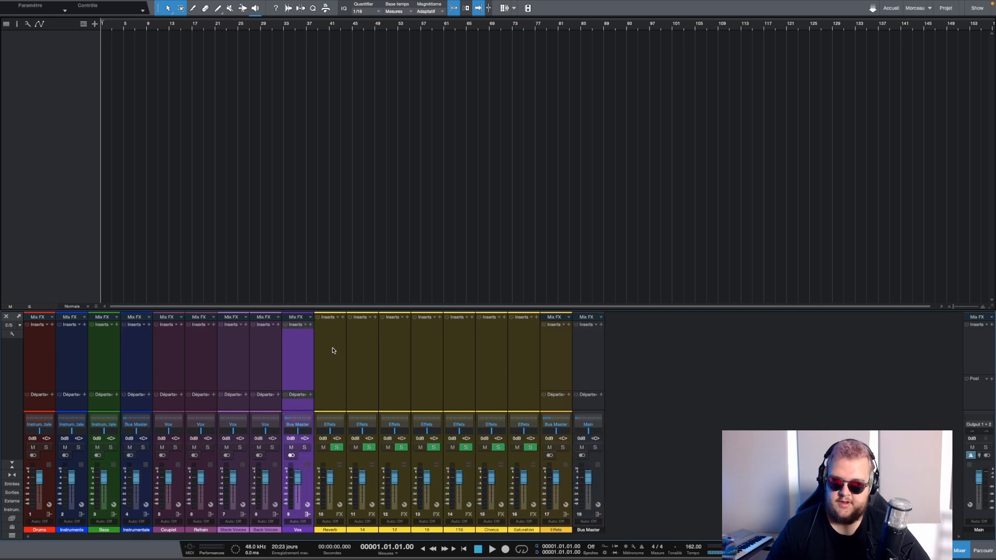
- Insert the ValhallaVintageVerb plug-in on the Reverb effect channel
click(333, 349)
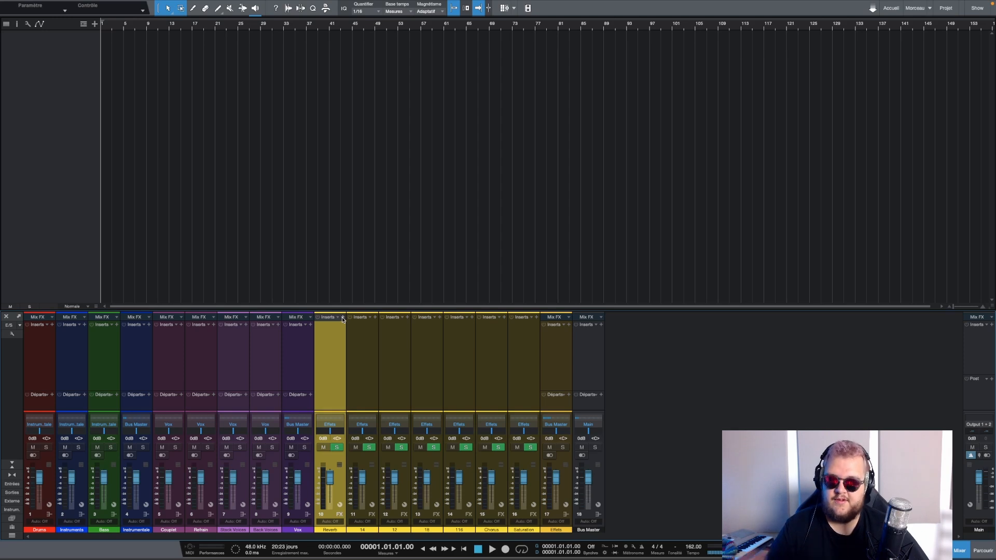
click(343, 318)
text(val)
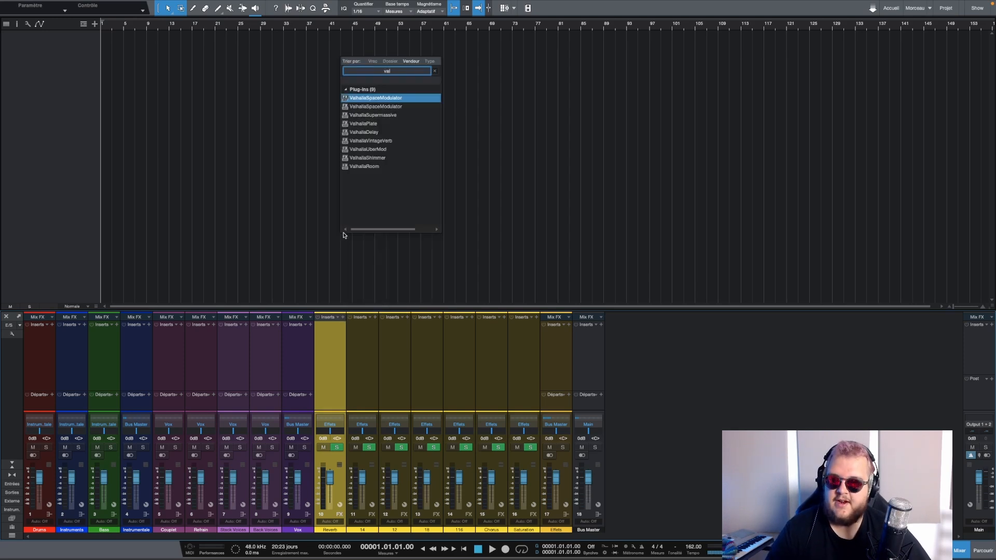
click(382, 142)
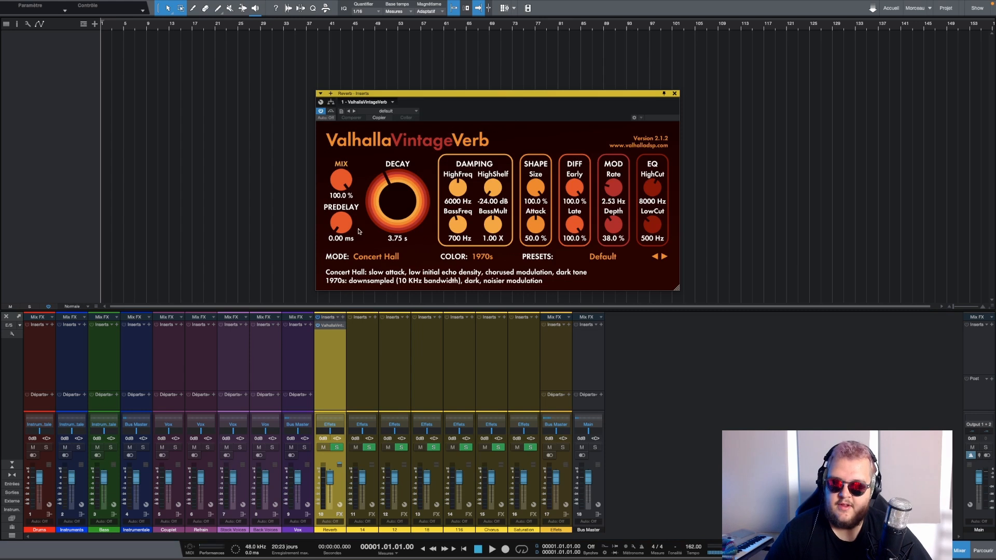
- Set the reverb's mode to Bright Hall, its color to NOW and its predelay to about 27 ms, and close the plug-in
click(376, 256)
click(366, 275)
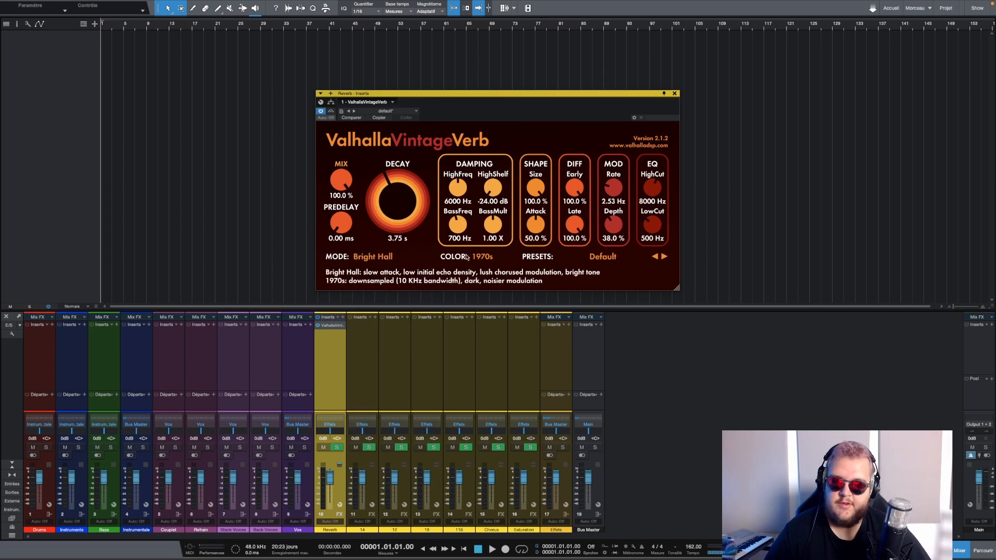
click(466, 256)
click(482, 285)
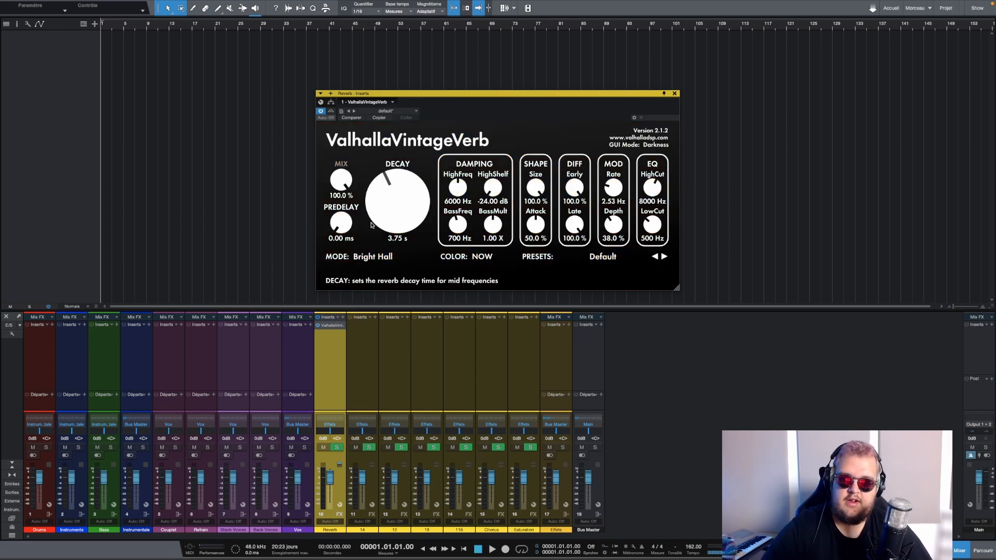
drag(352, 228, 351, 221)
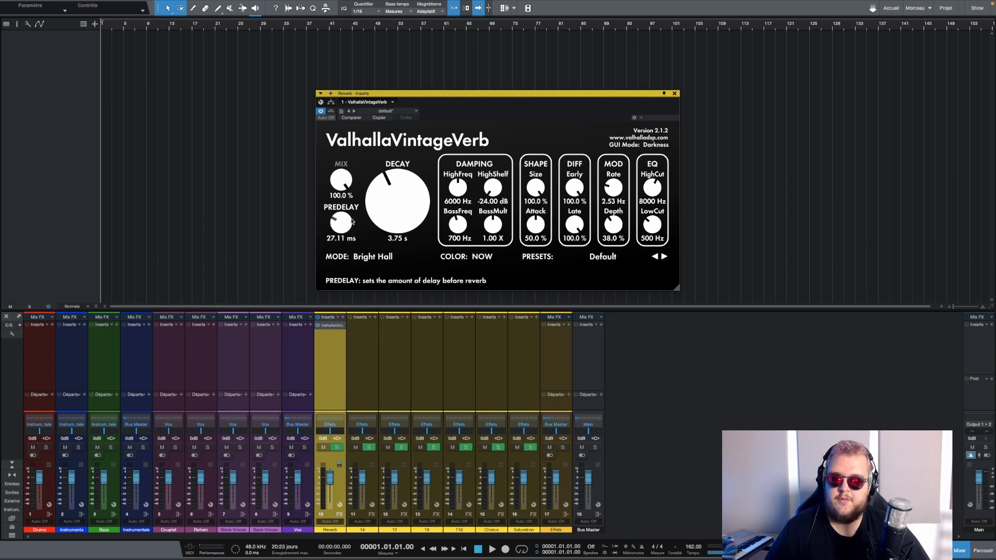
click(674, 94)
- Rename the Reverb effect channel as Reverb Voix
double_click(330, 530)
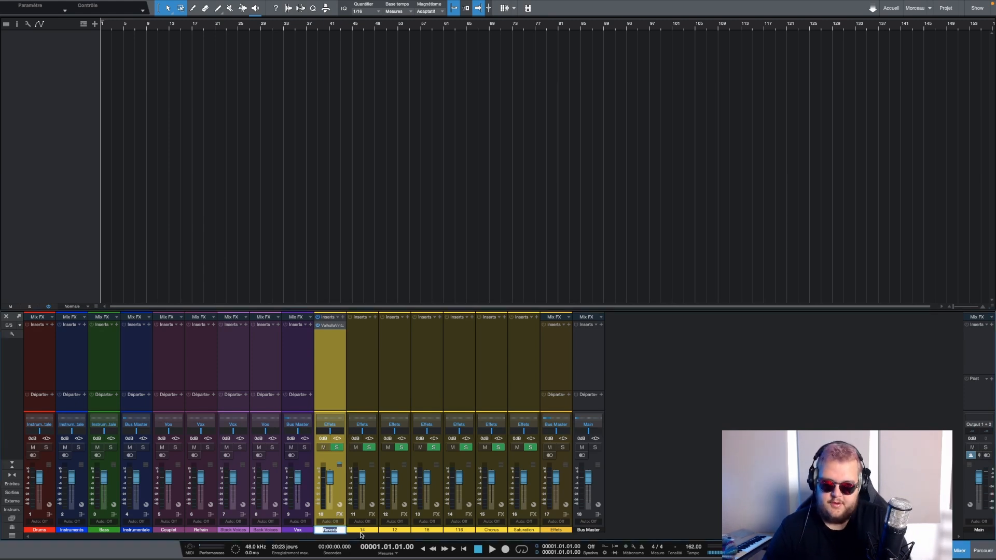
key(Right)
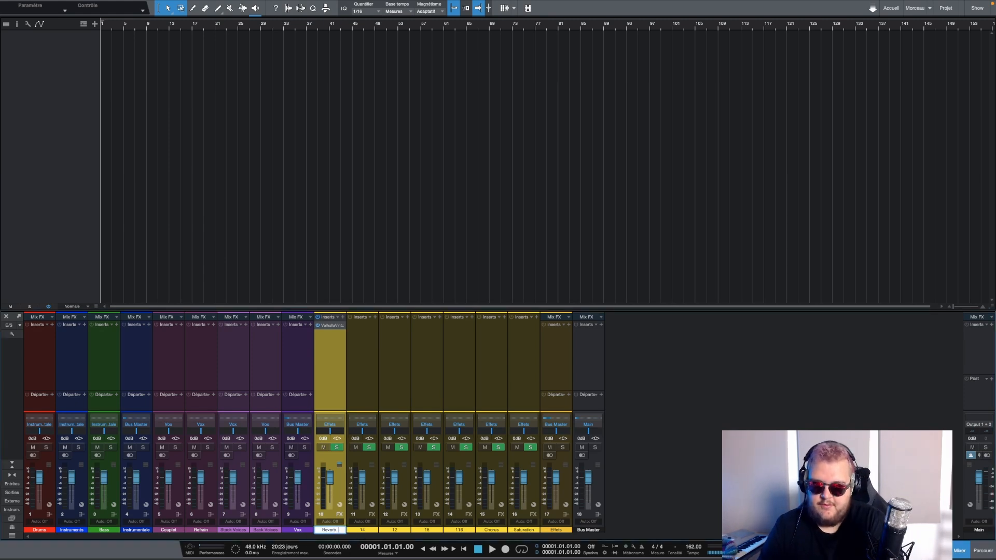
text(Voix)
key(Return)
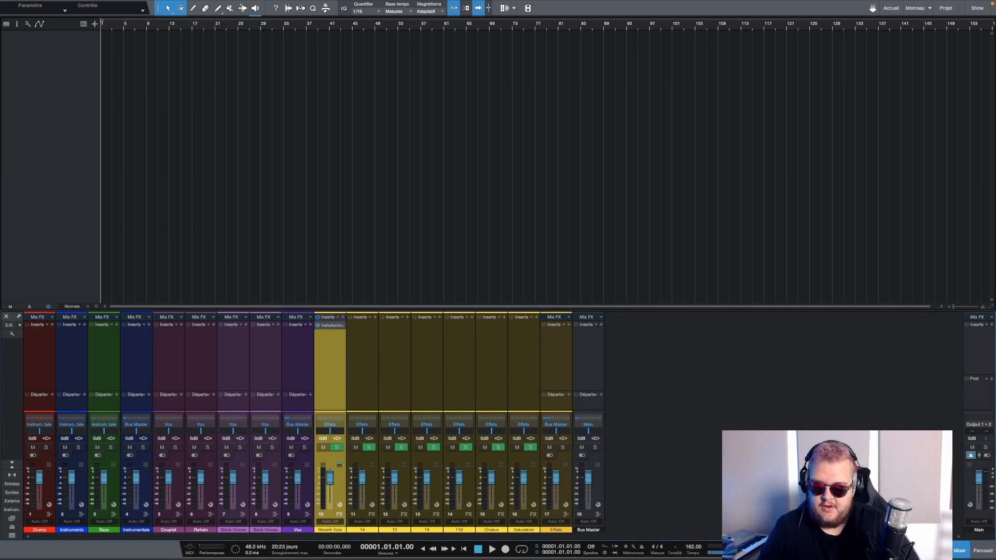
- Add an effect channel after Reverb Voix, name it Reverb Instr and colour it yellow like the other effect channels
right_click(337, 374)
click(386, 465)
text(Rev)
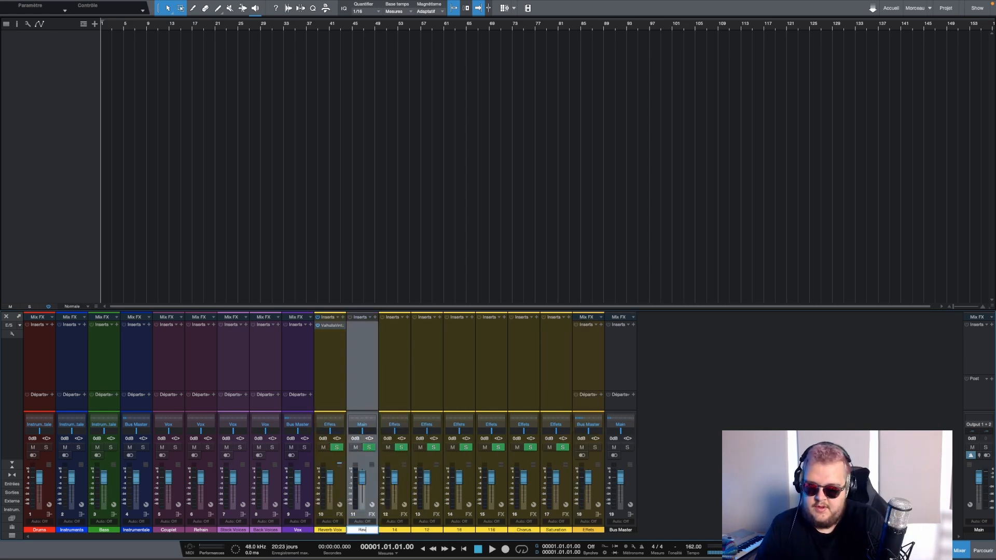
text(erb Instr)
key(Return)
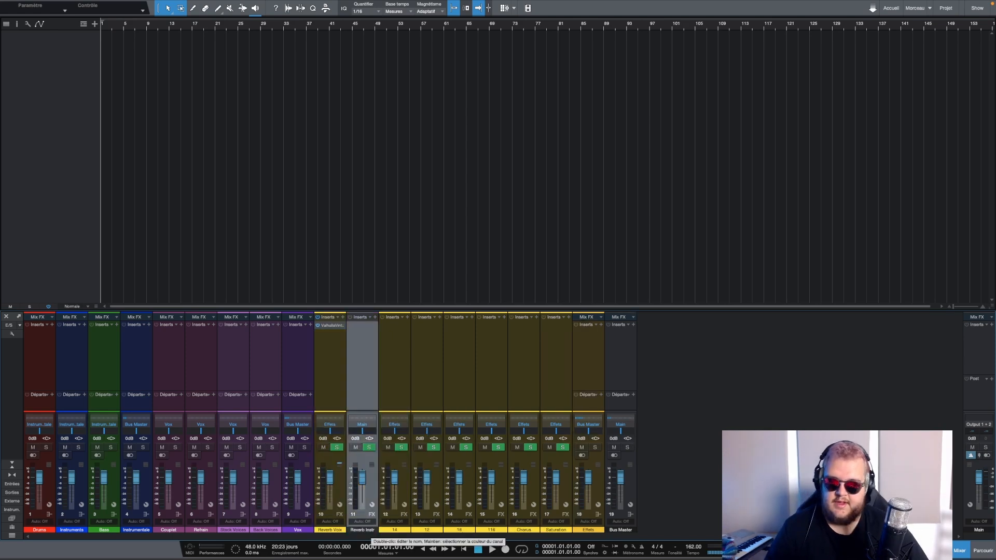
click(364, 529)
click(477, 483)
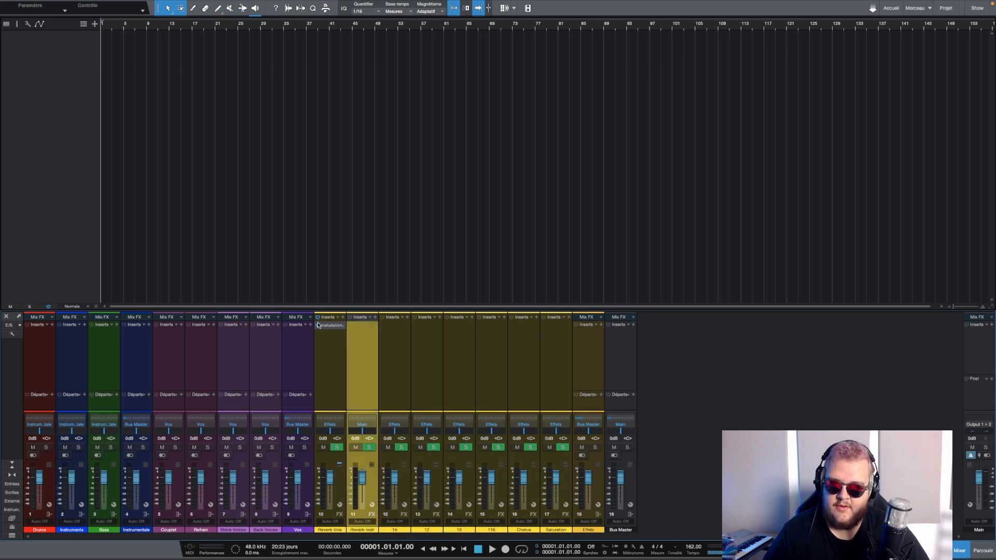
- Copy ValhallaVintageVerb from Reverb Voix to Reverb Instr and set the copy to 0 ms predelay and Concert Hall mode
drag(329, 325, 362, 325)
drag(347, 223, 338, 291)
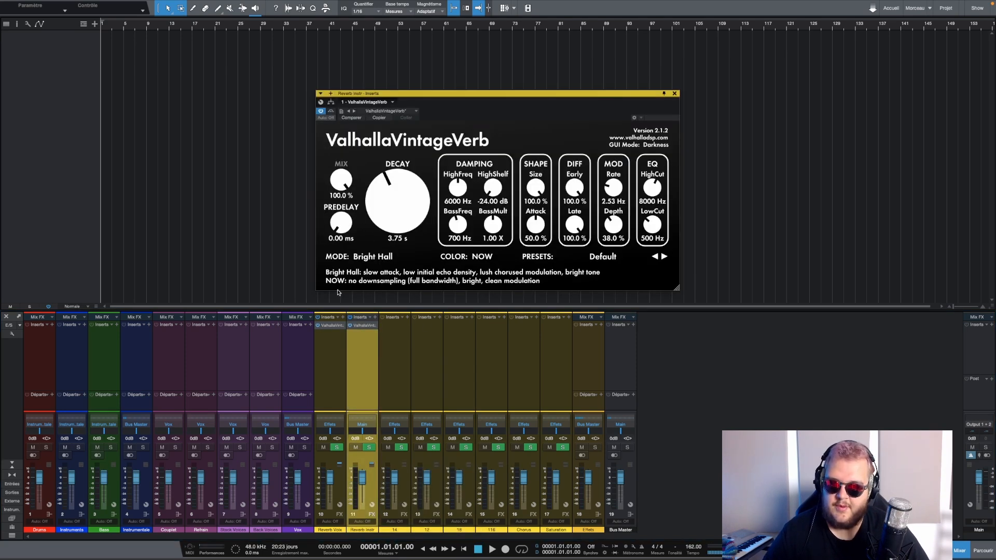
click(374, 258)
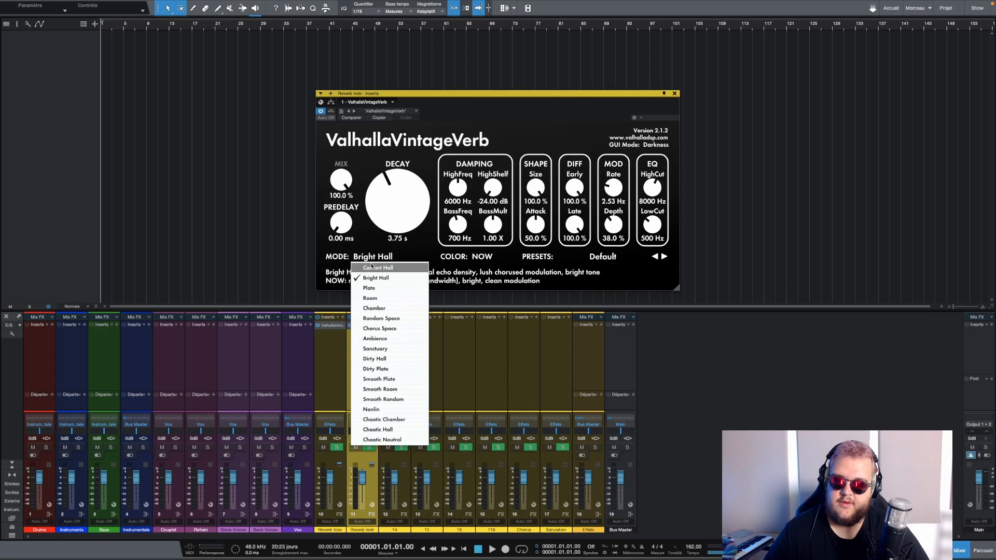
click(366, 265)
click(674, 94)
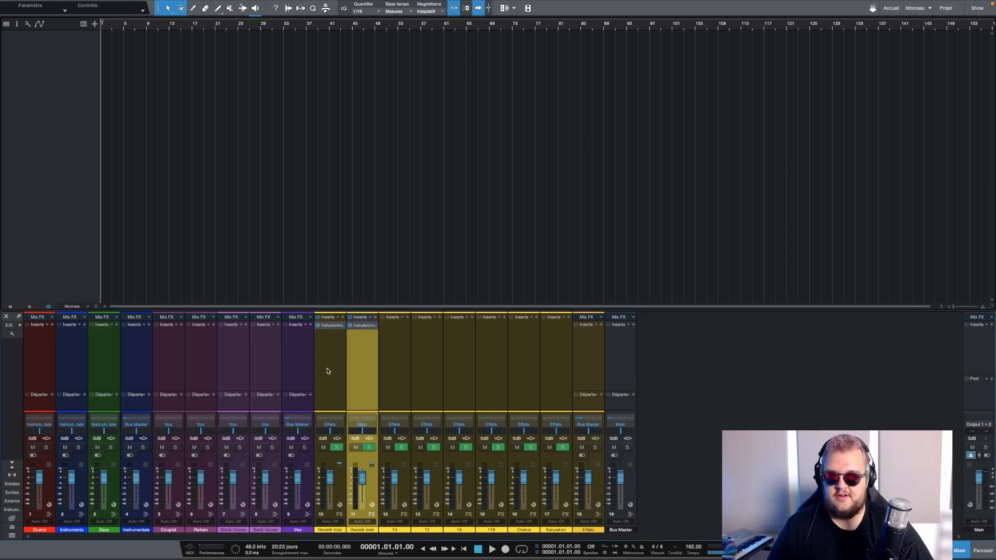
- Insert a Pro EQ after the reverb on the Reverb Voix channel
click(327, 370)
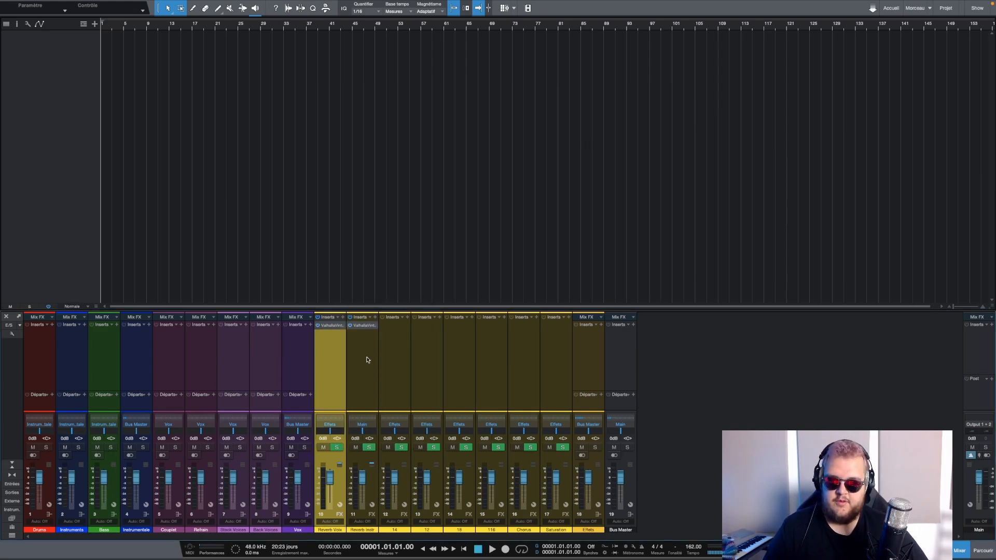
click(360, 359)
click(333, 358)
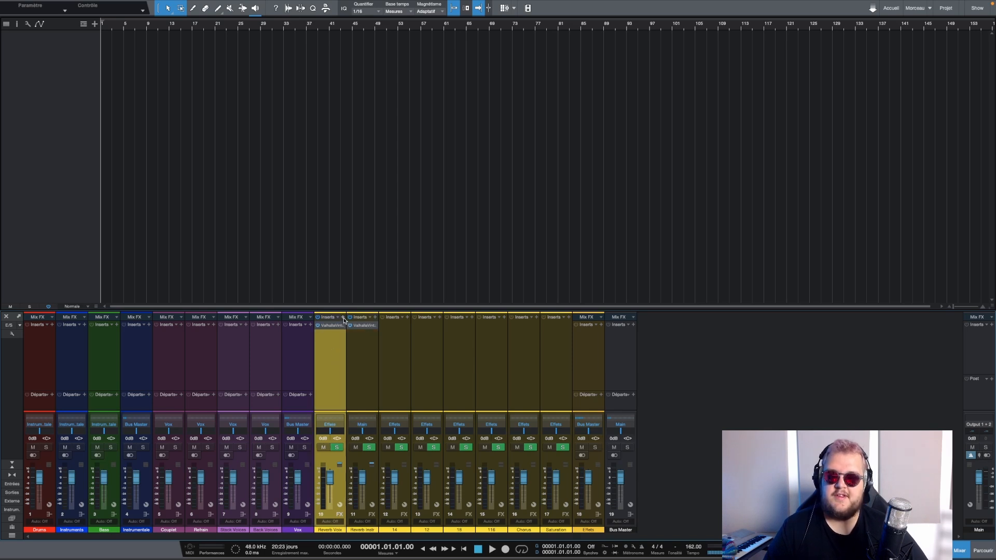
click(342, 317)
click(357, 102)
click(362, 112)
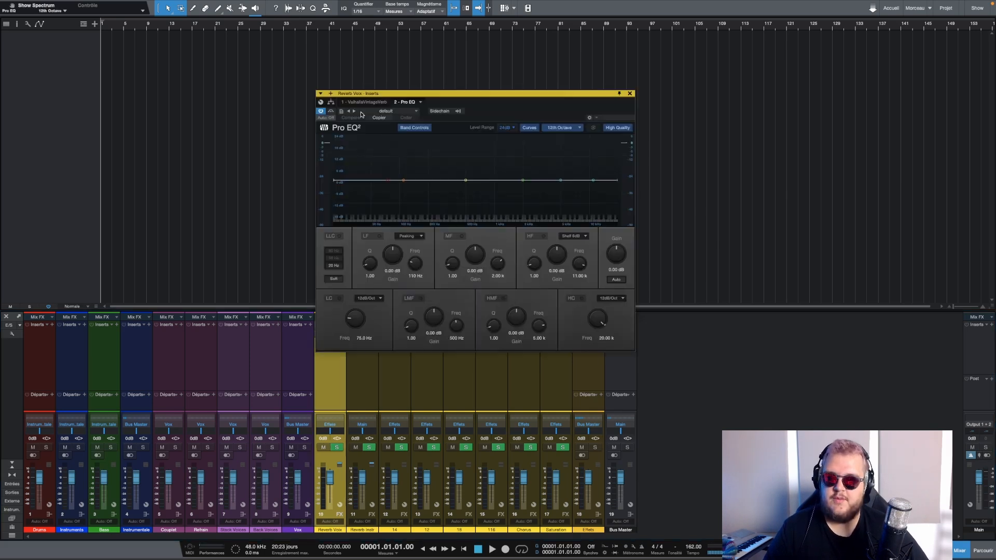
- Enable the Pro EQ's low cut at 48 dB/Oct, enter a frequency of 350 Hz and fine-tune it to about 340 Hz
click(339, 298)
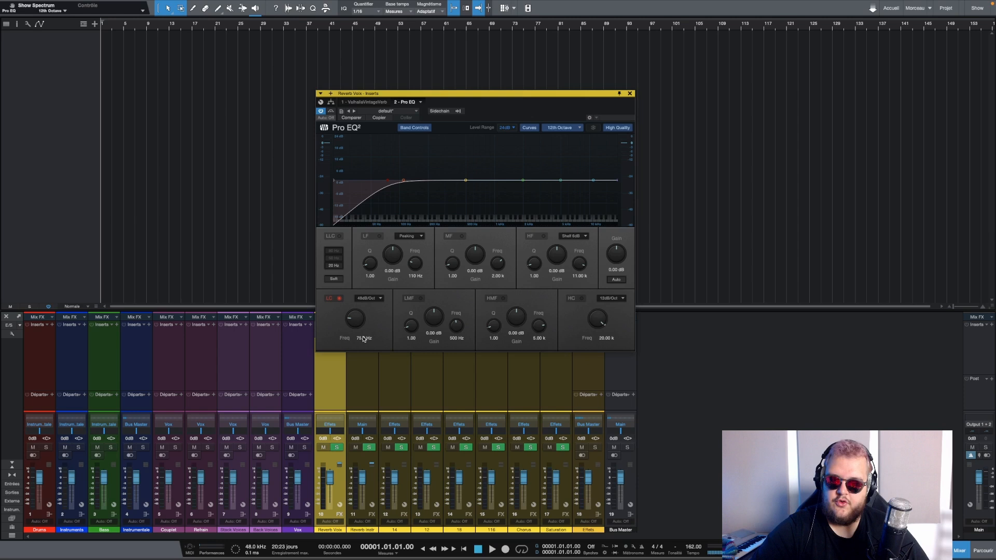
click(364, 338)
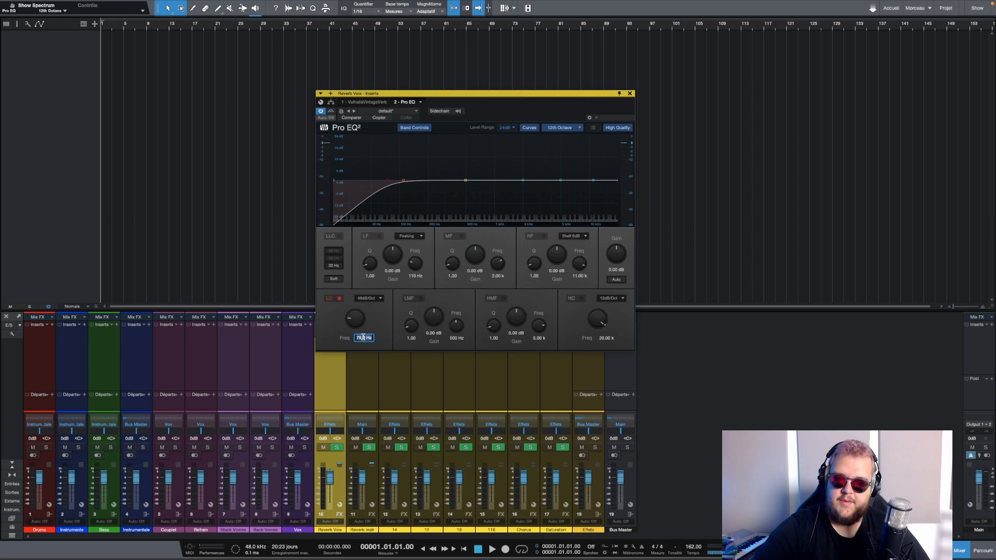
text(350)
key(Return)
drag(355, 320, 355, 320)
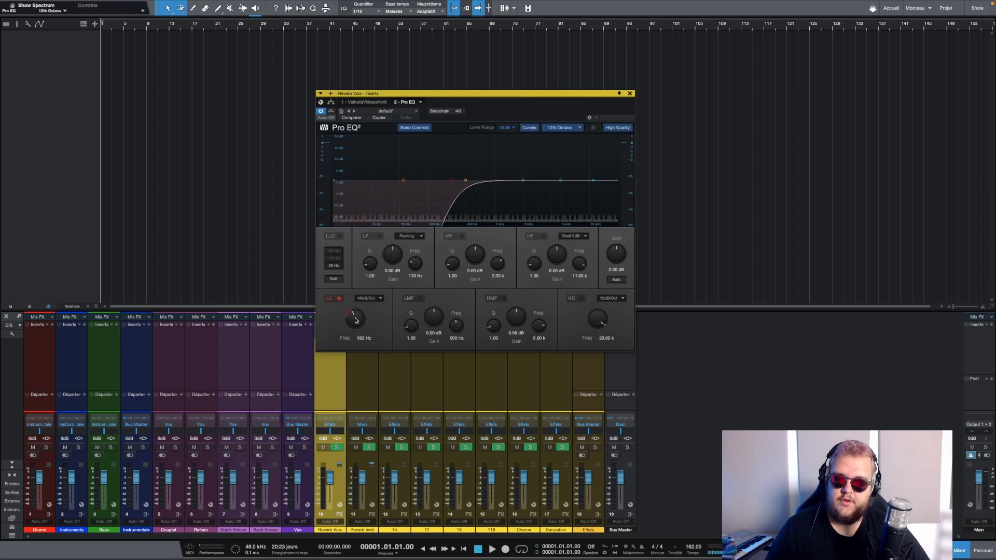
click(630, 94)
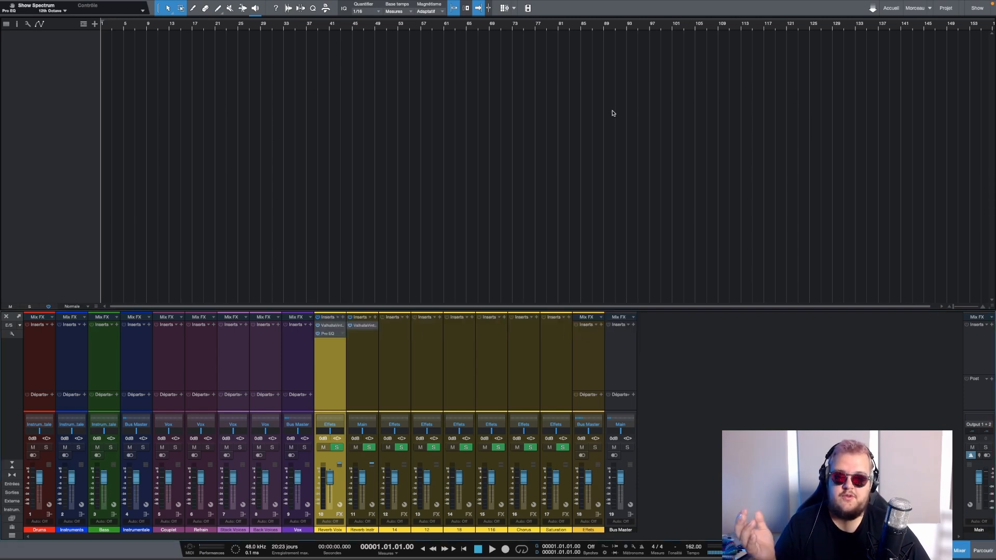
- Copy the Pro EQ from Reverb Voix to the Reverb Instr channel and close its window
click(336, 326)
click(336, 327)
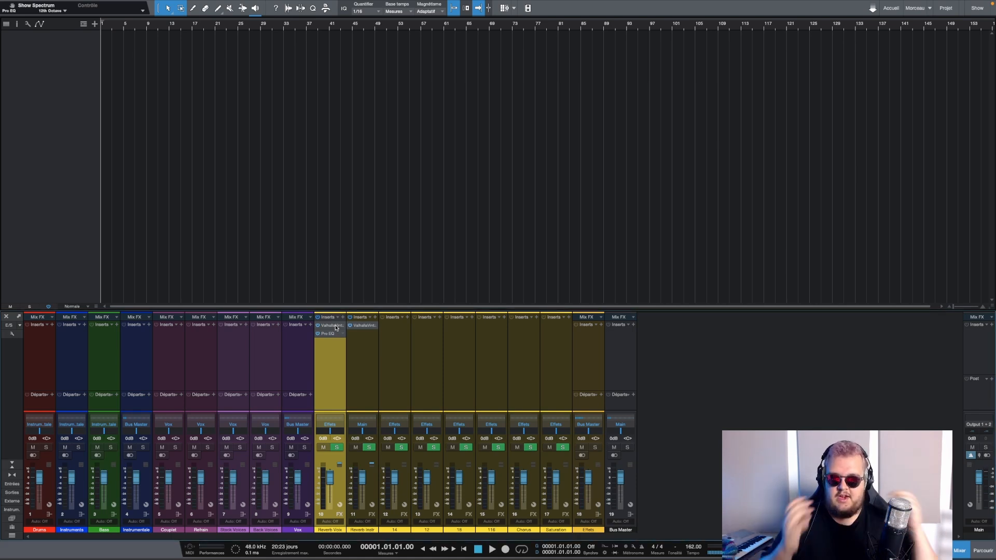
click(336, 334)
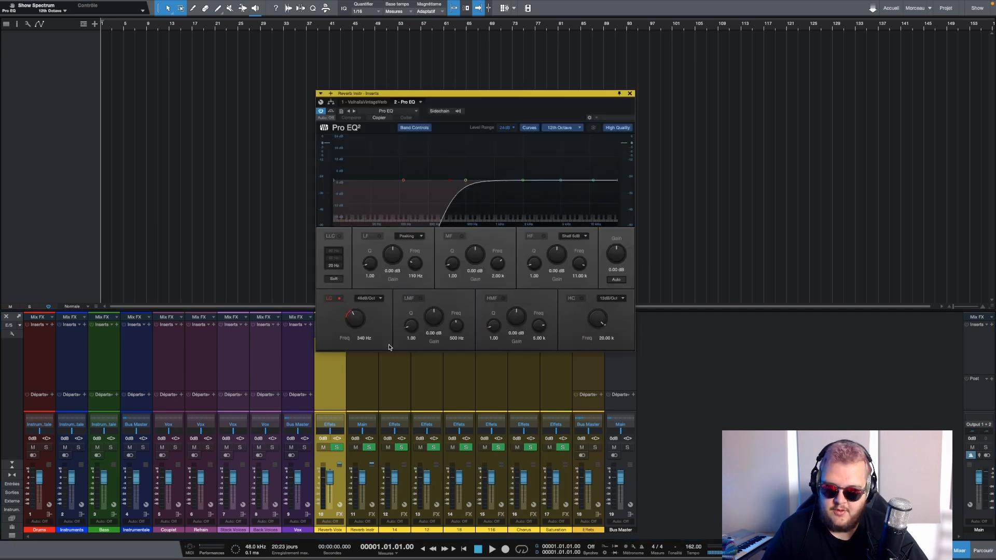
click(630, 93)
- Insert the H-Delay plug-in on the 14 delay channel
click(408, 317)
text(delay)
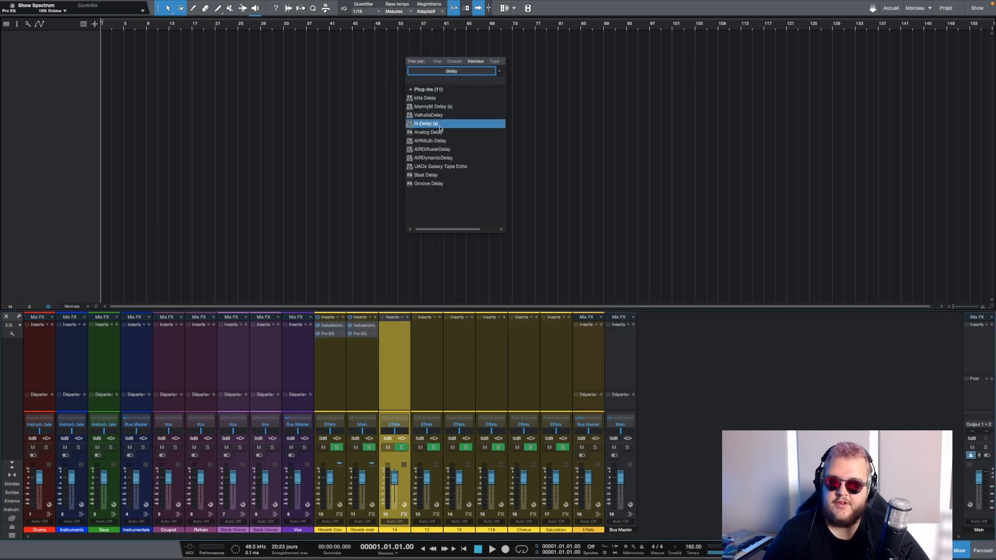
click(436, 125)
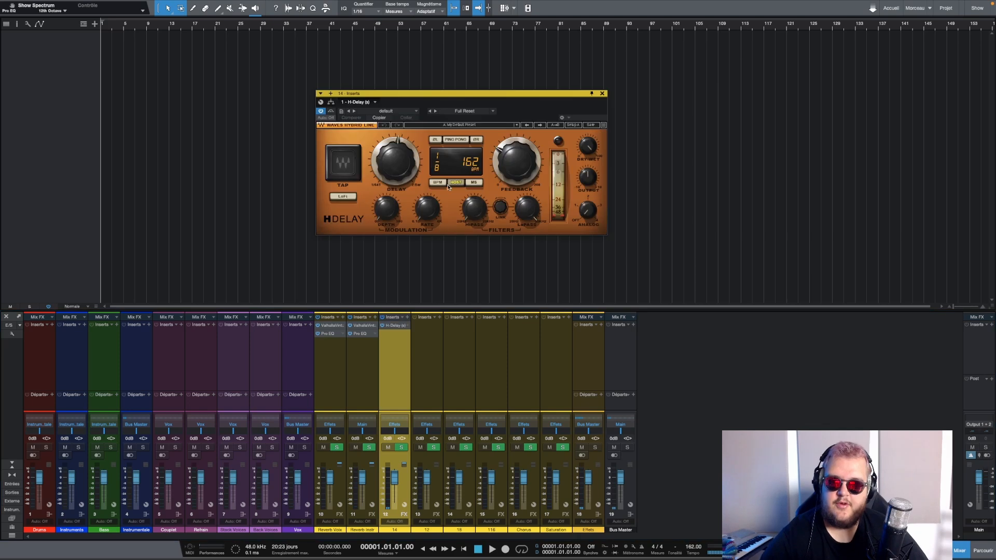
- Set H-Delay's delay time to 1/4, adjust its high-pass and low-pass filters, and close the plug-in
drag(396, 161, 396, 167)
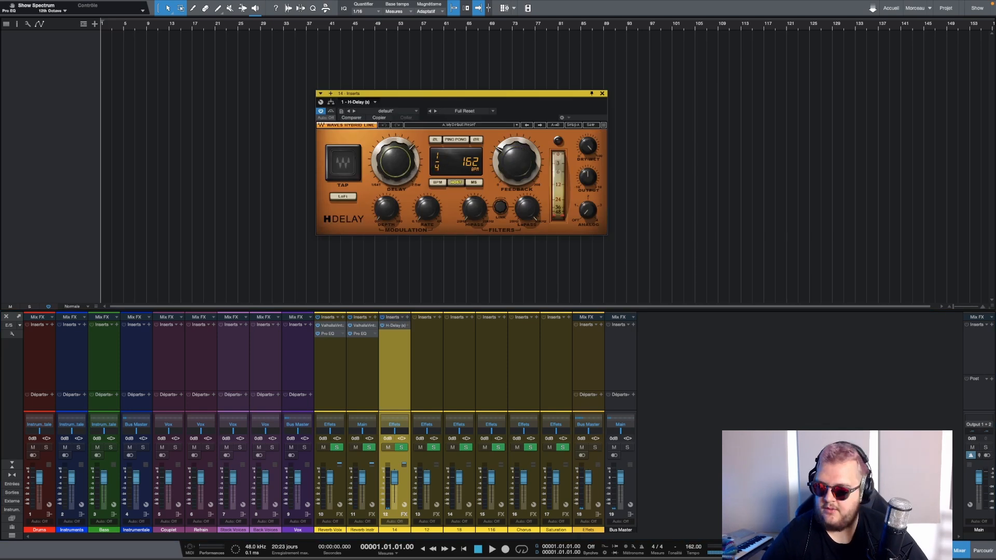
drag(523, 212, 523, 218)
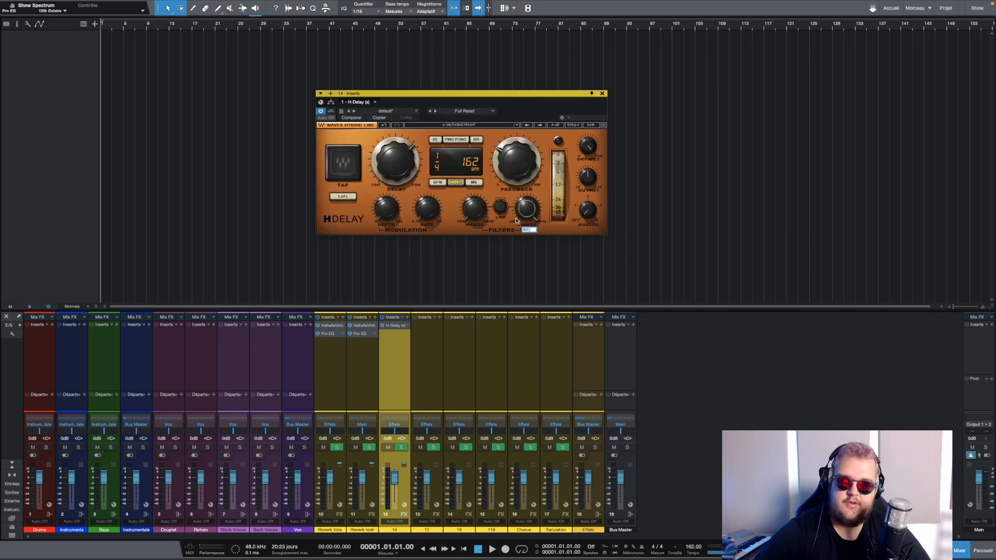
click(478, 214)
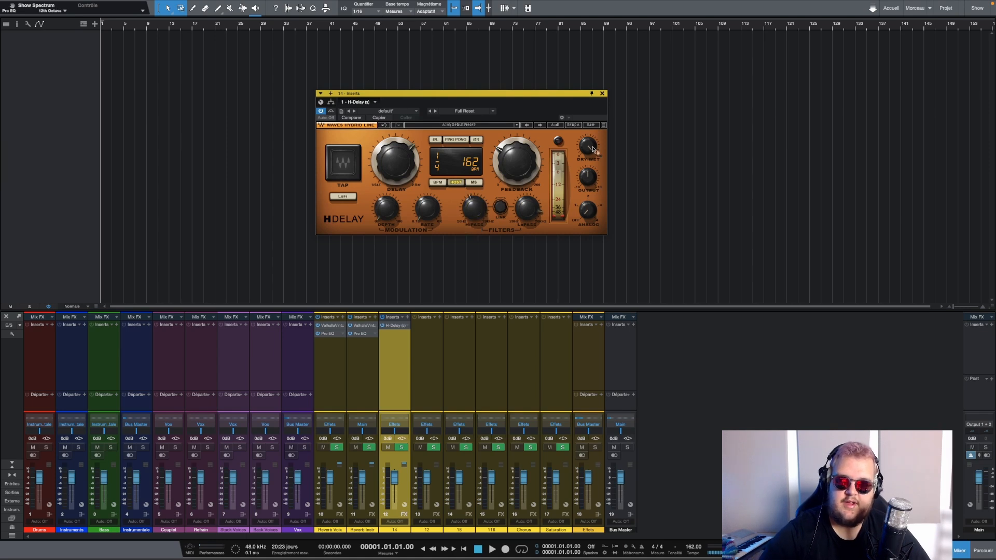
click(601, 94)
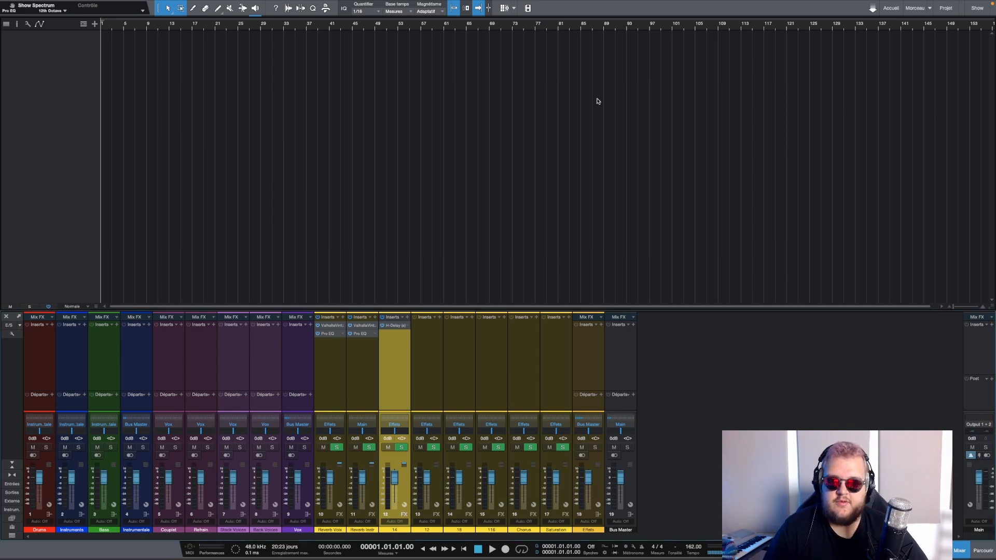
- Copy the H-Delay plug-in from the 14 channel to the 12, 18 and 116 delay channels
click(428, 350)
shift+click(483, 349)
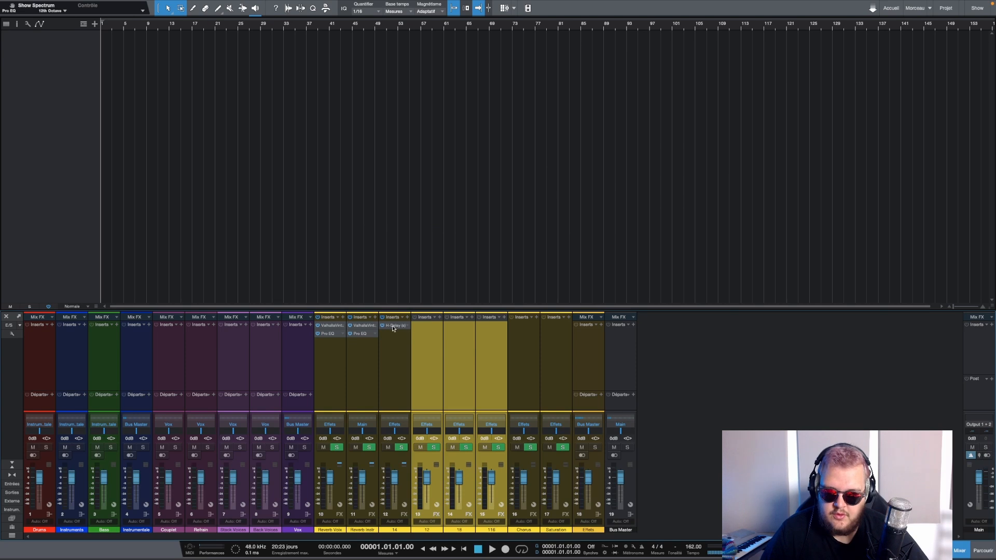
drag(393, 327, 421, 337)
click(394, 358)
click(421, 354)
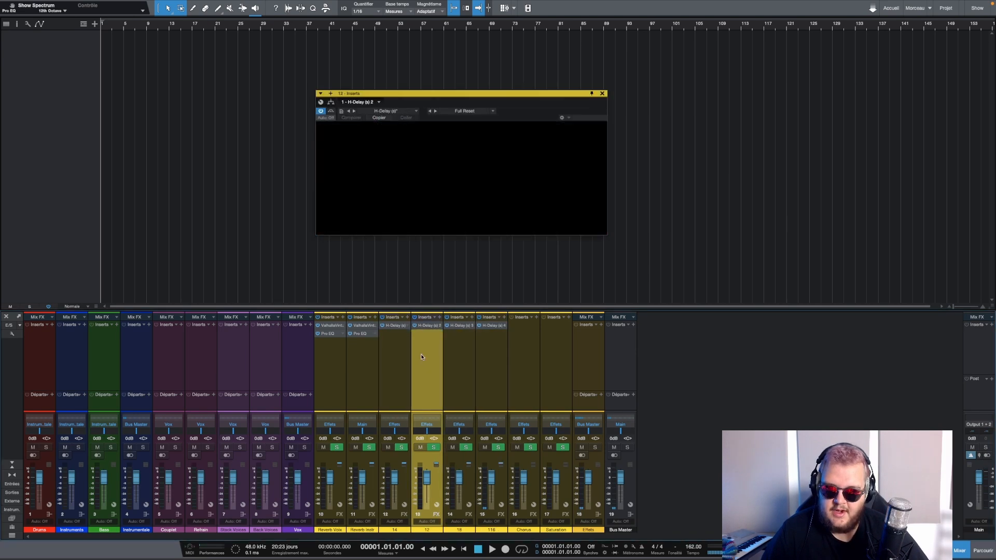
- Adjust the H-Delay time on channel 12, set channel 18's to 1/8, and move channel 12 in front of channel 14
double_click(429, 326)
double_click(429, 325)
mouse_move(396, 167)
mouse_down()
mouse_move(396, 152)
mouse_move(396, 183)
mouse_move(397, 173)
mouse_up()
click(461, 325)
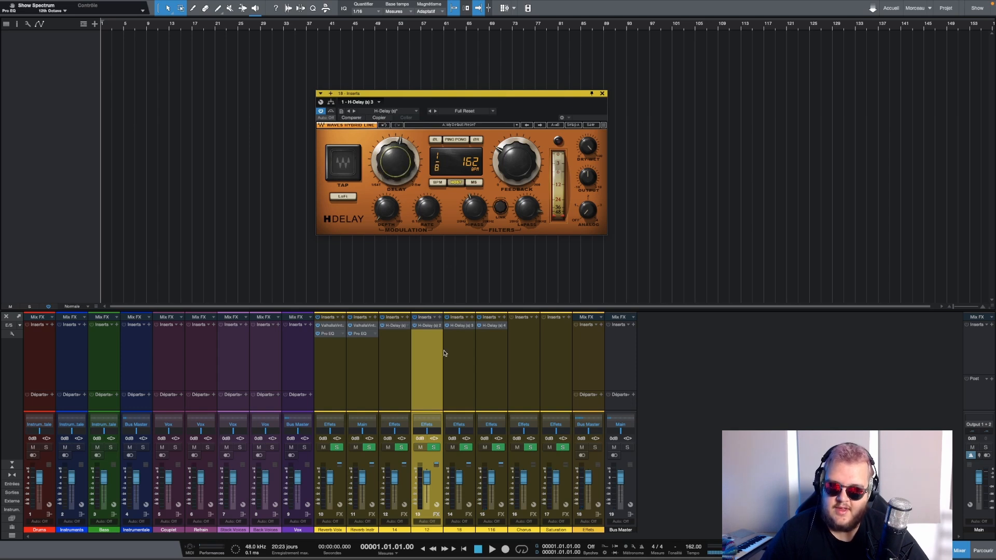
drag(436, 366, 379, 366)
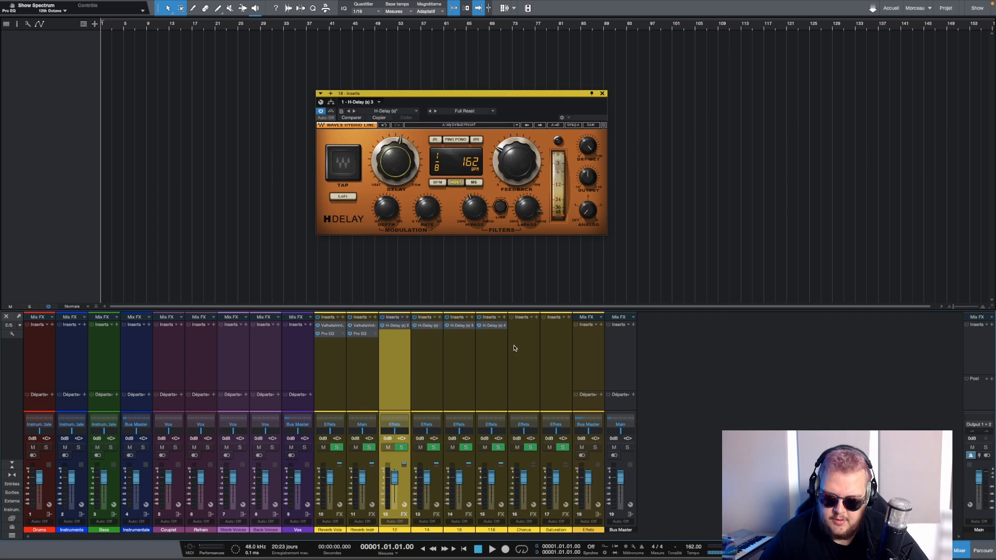
- Adjust the H-Delay time on the 116 channel and close the plug-in
double_click(487, 326)
double_click(486, 326)
double_click(486, 326)
drag(396, 162, 396, 179)
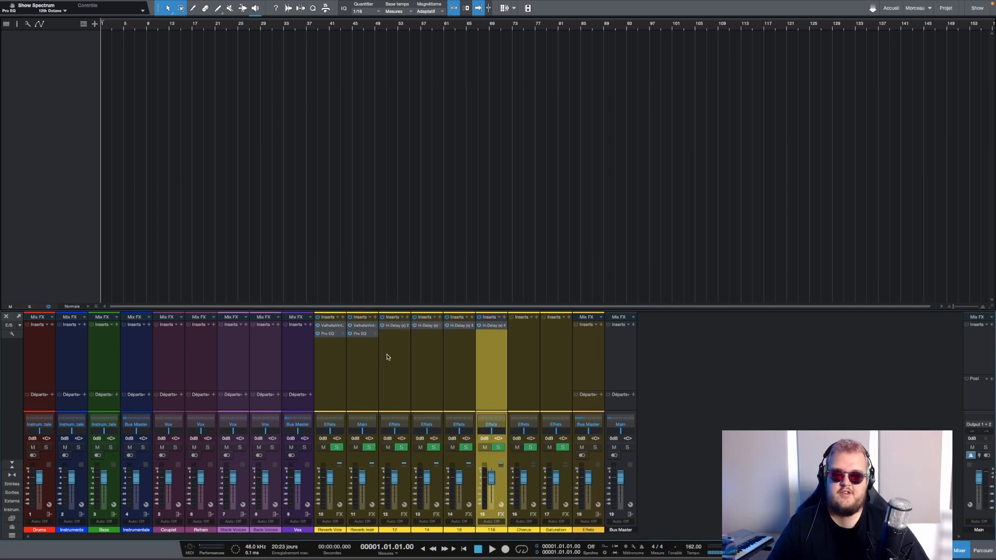
click(388, 357)
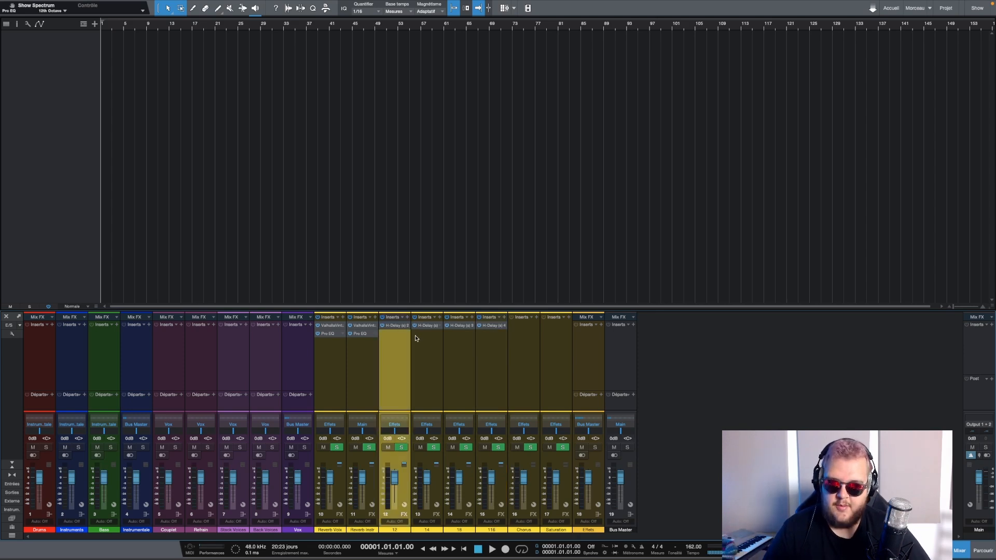
- Insert the MetaFlanger plug-in after H-Delay on the 14 channel and close its window
click(425, 343)
click(438, 321)
text(flange)
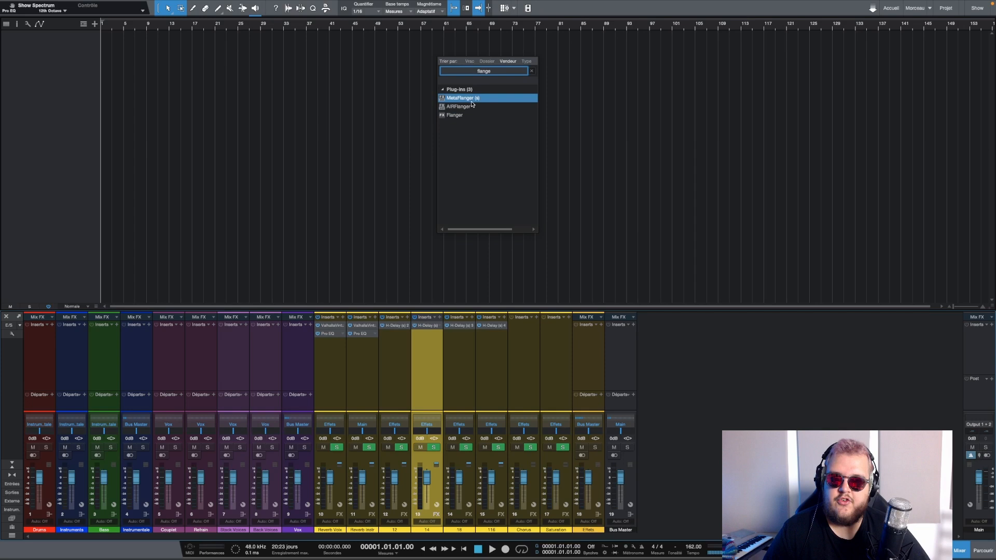
double_click(472, 102)
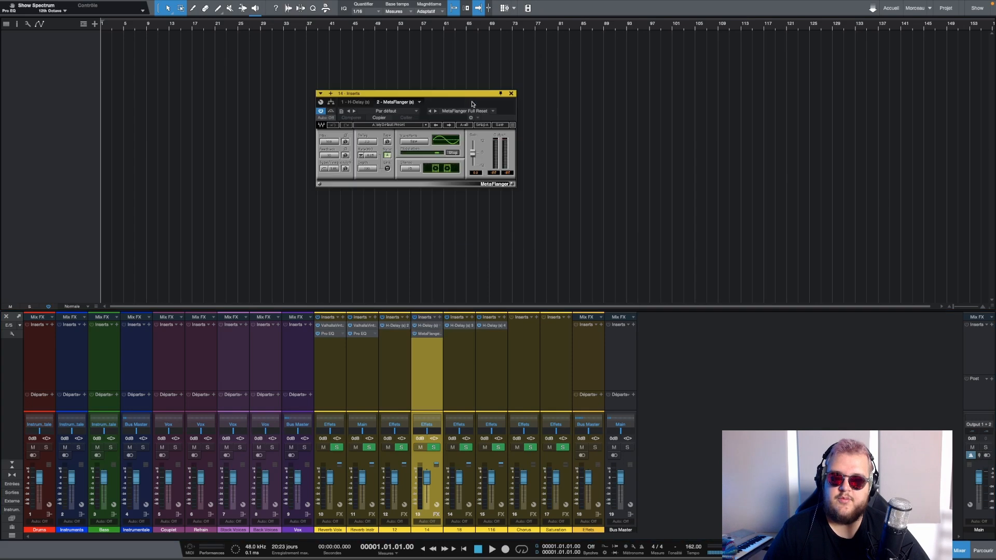
click(511, 95)
- Insert the stock Chorus plug-in after H-Delay on the 18 channel and close its window
click(463, 361)
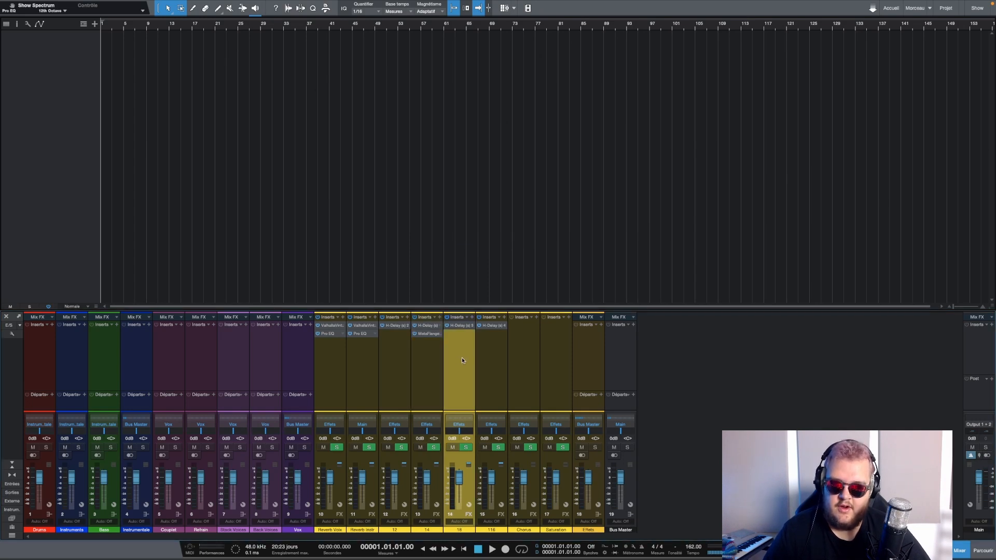
click(471, 318)
text(cho)
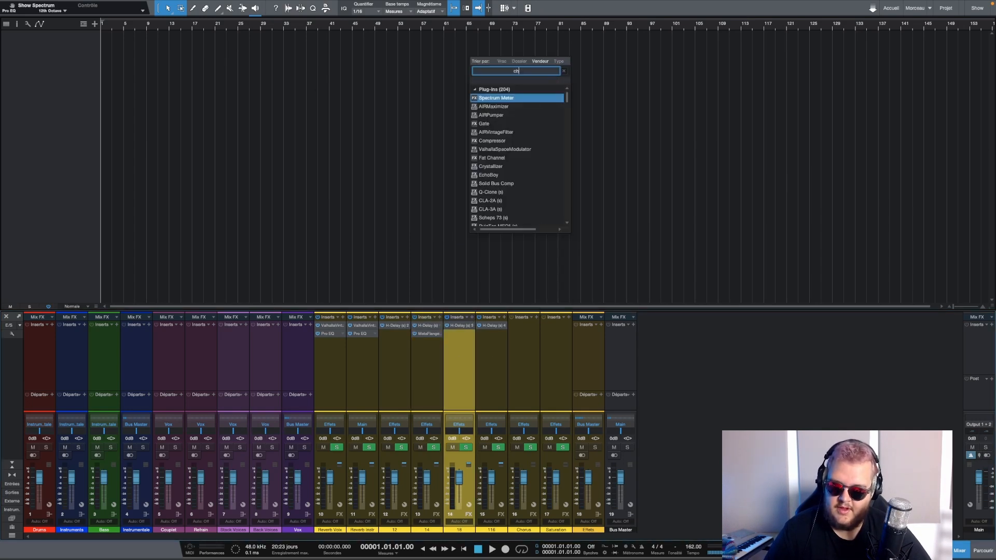
key(Down)
key(Down)
key(Down)
key(Down)
key(Down)
key(Down)
key(Down)
key(Down)
key(Down)
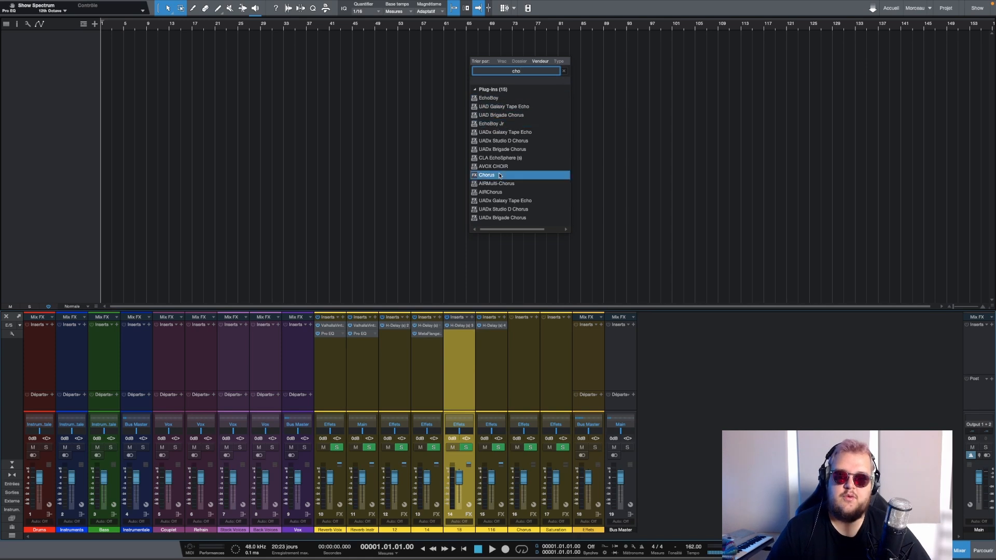
key(Return)
click(603, 95)
click(495, 357)
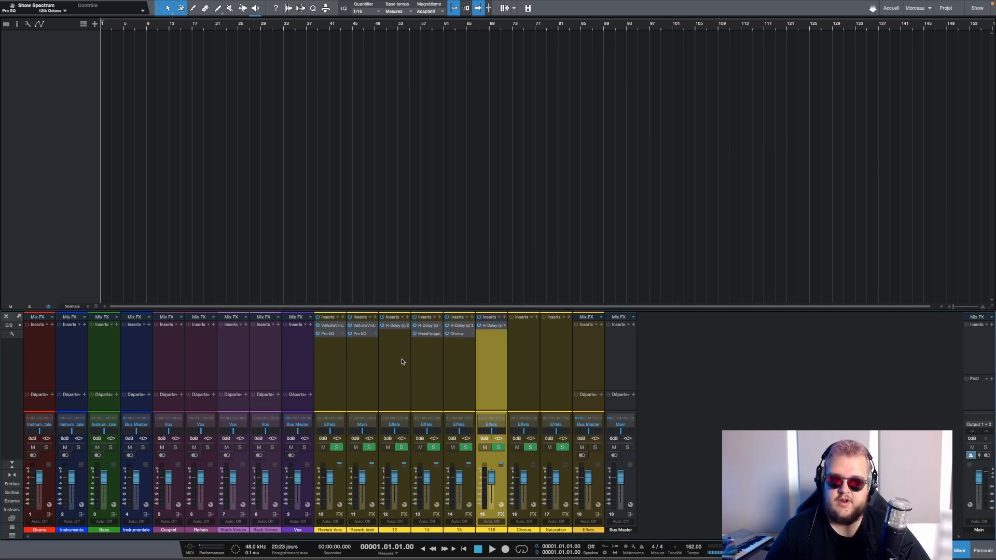
click(404, 361)
click(395, 326)
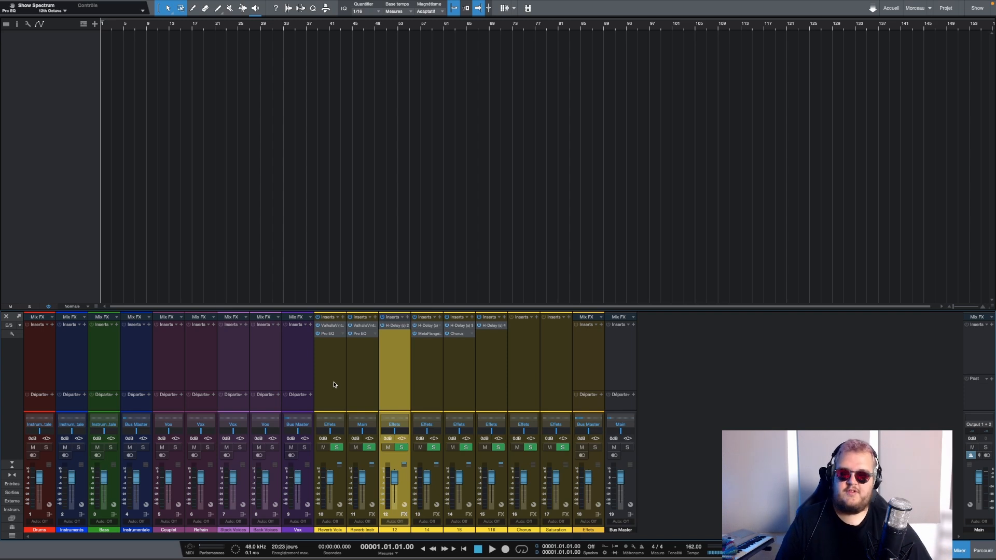
click(334, 385)
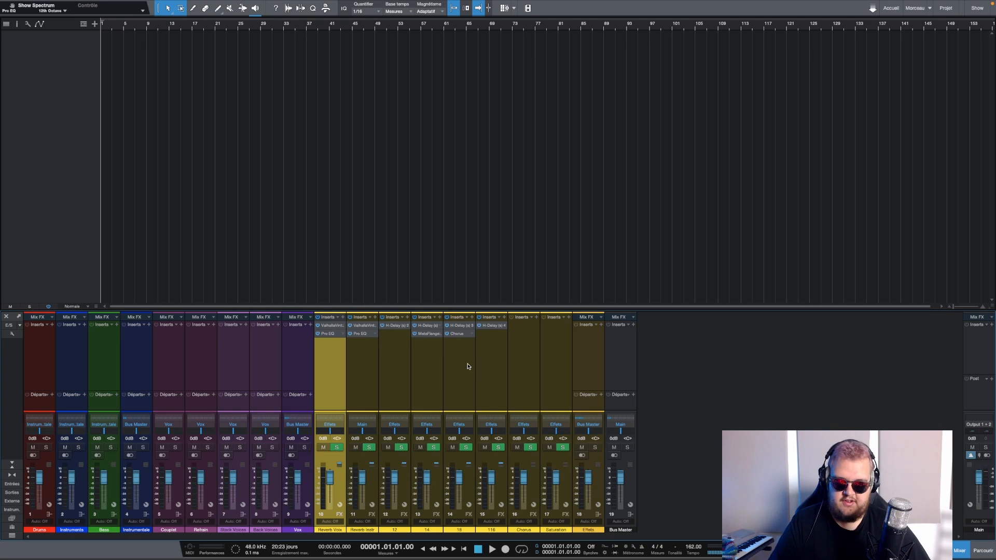
- Insert MicroShift on the Chorus channel, adjust its detune and delay, choose style III and close the plug-in
click(527, 352)
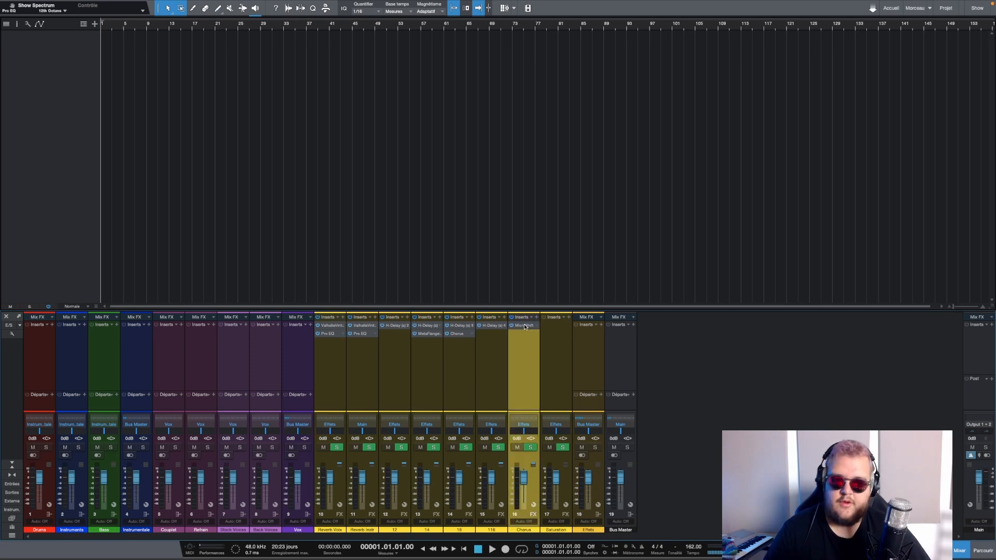
drag(549, 188, 595, 198)
click(507, 192)
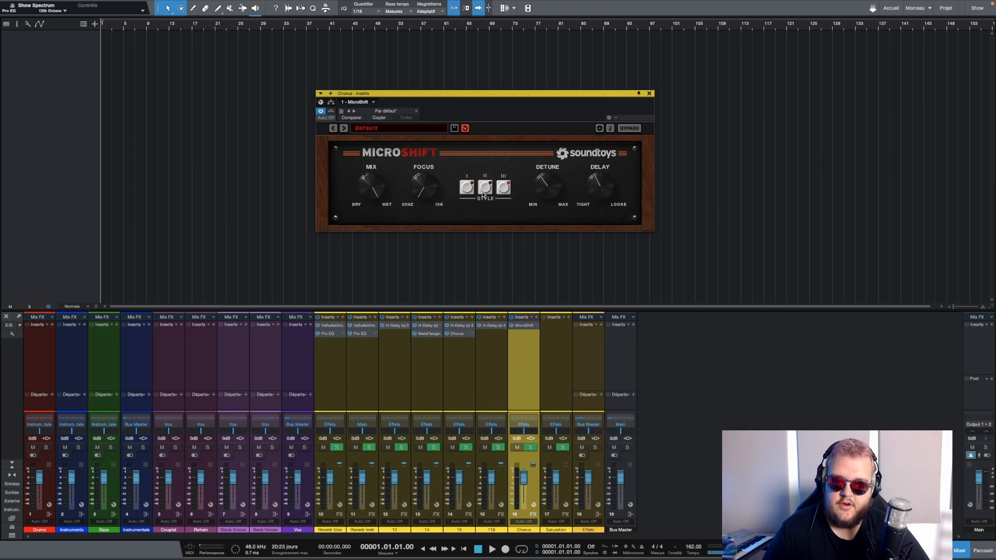
click(484, 191)
click(502, 189)
click(648, 94)
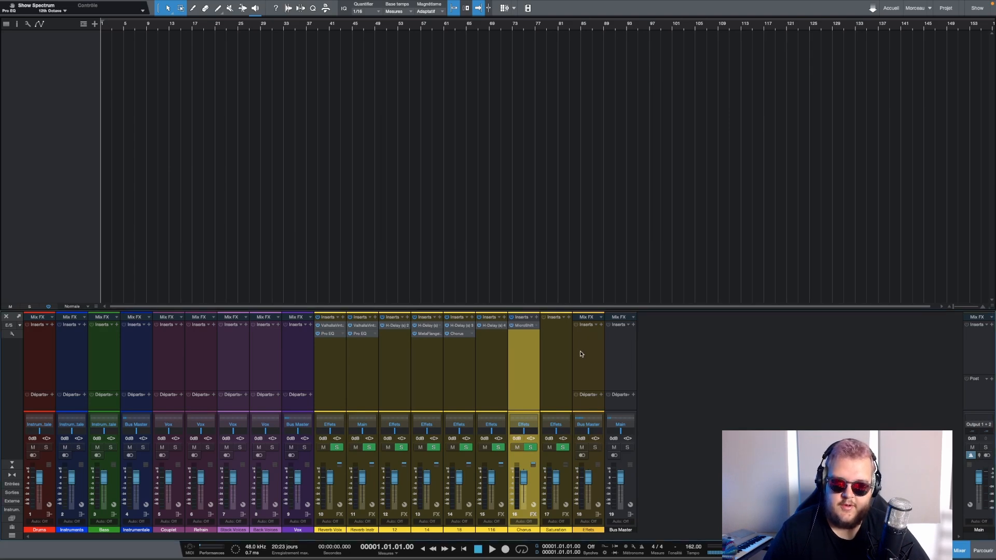
- Insert Devil-Loc on the Saturation channel, adjust its crush and crunch, and close the plug-in
click(550, 369)
click(568, 318)
text(devil)
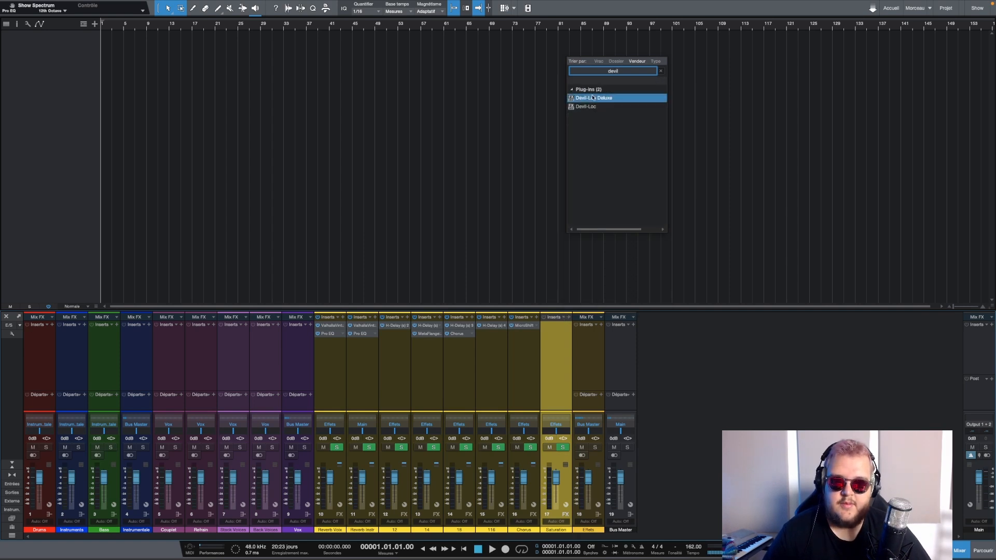
double_click(589, 106)
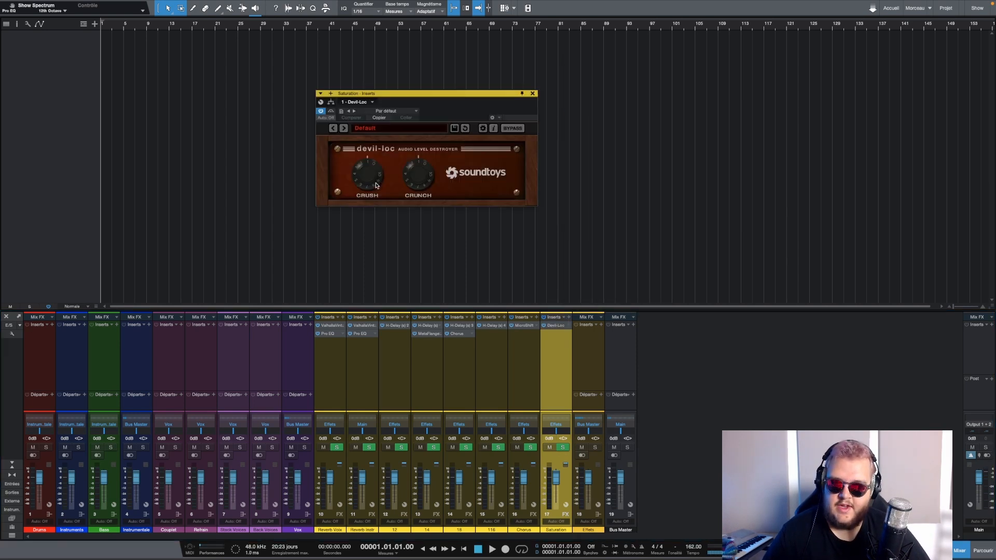
drag(377, 174, 424, 177)
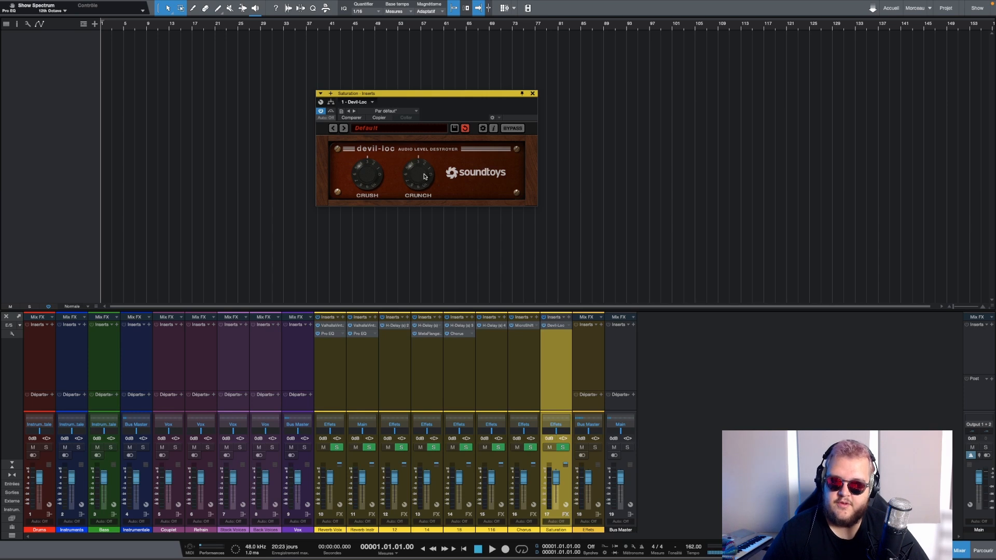
click(532, 94)
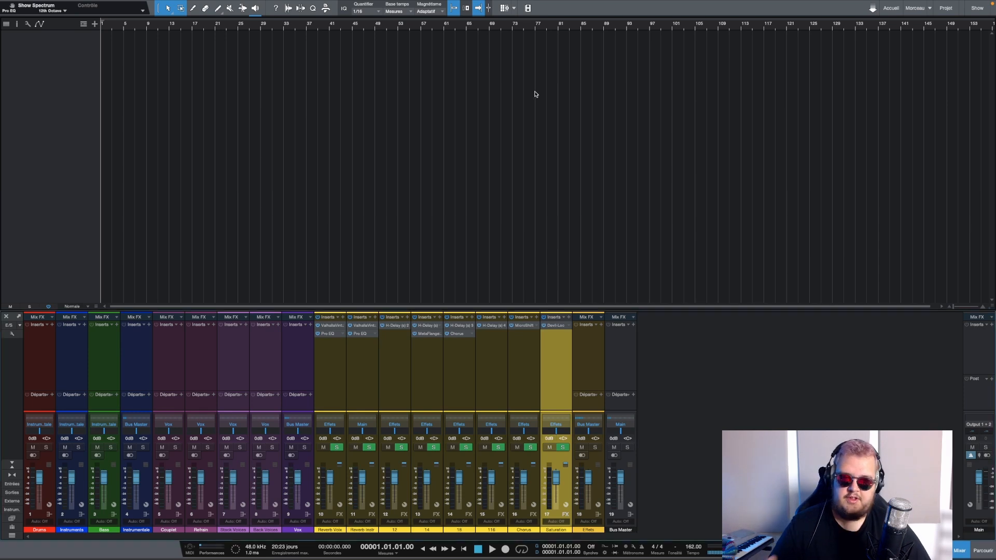
click(586, 347)
click(549, 356)
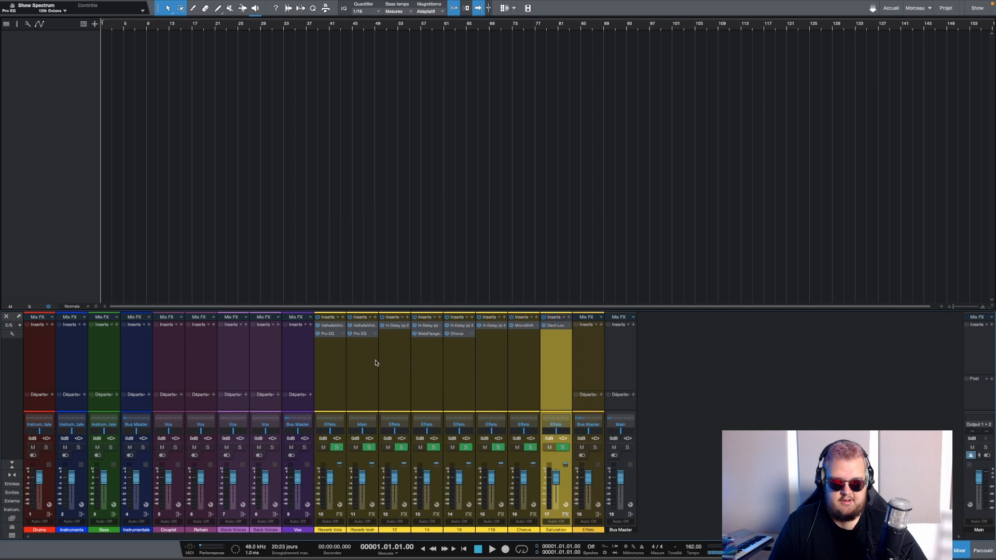
shift+click(342, 366)
- Insert FF Pro-Q 3 on the Effets bus and set its low cut to 80 Hz
click(583, 351)
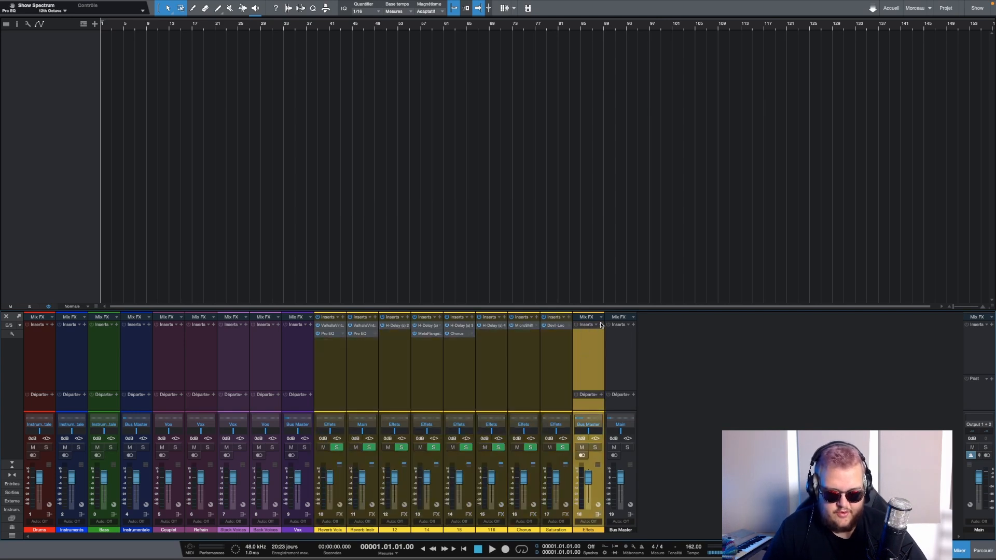
click(601, 325)
text(fabf)
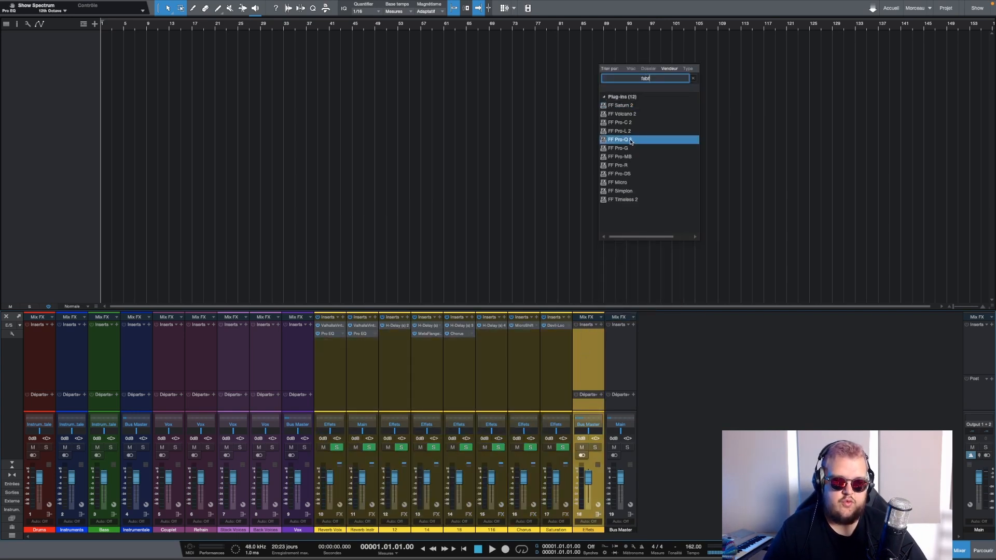
click(625, 140)
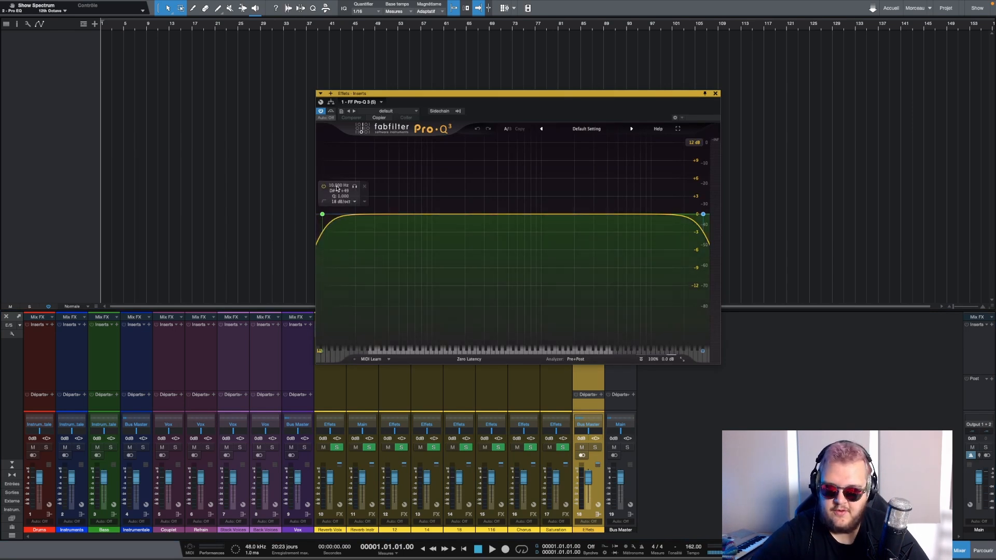
drag(322, 213, 421, 214)
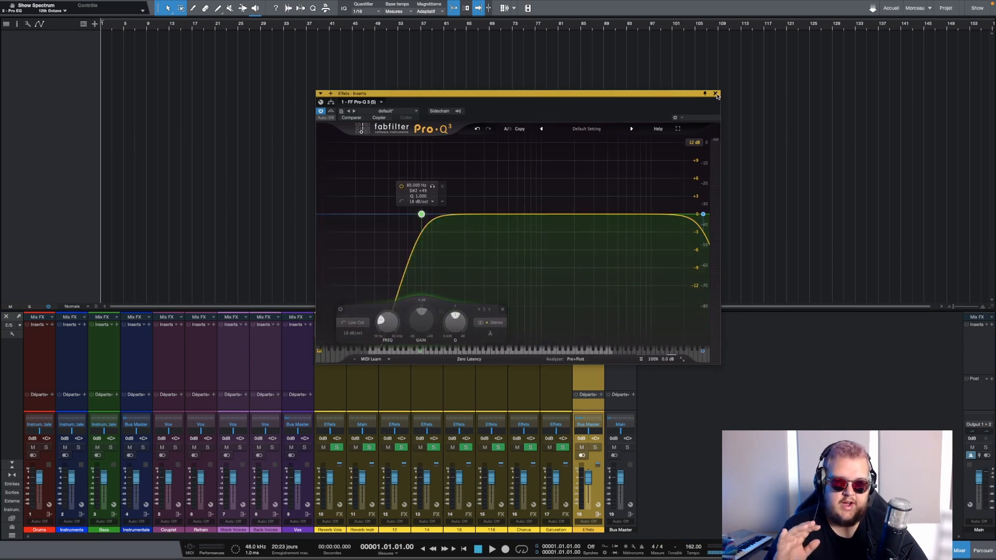
- Set Pro-Q 3's high shelf to 2000 Hz with a gain of +1 dB and close the plug-in
double_click(636, 186)
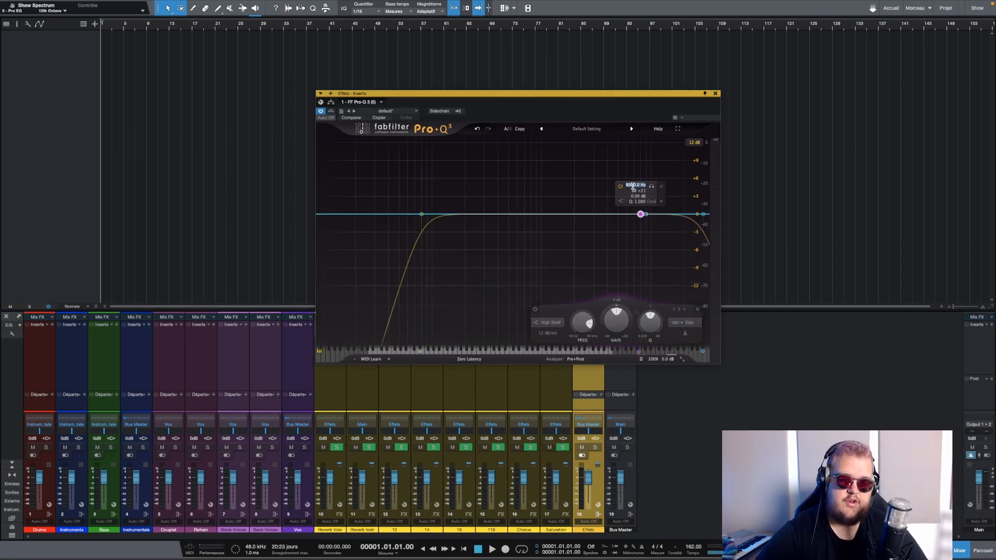
text(200)
key(Return)
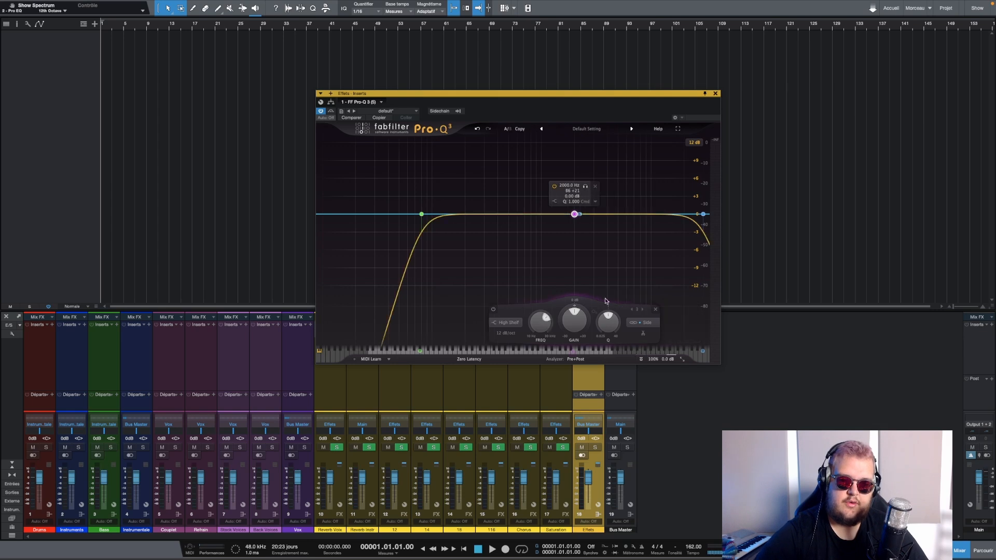
scroll(580, 320, up, 1)
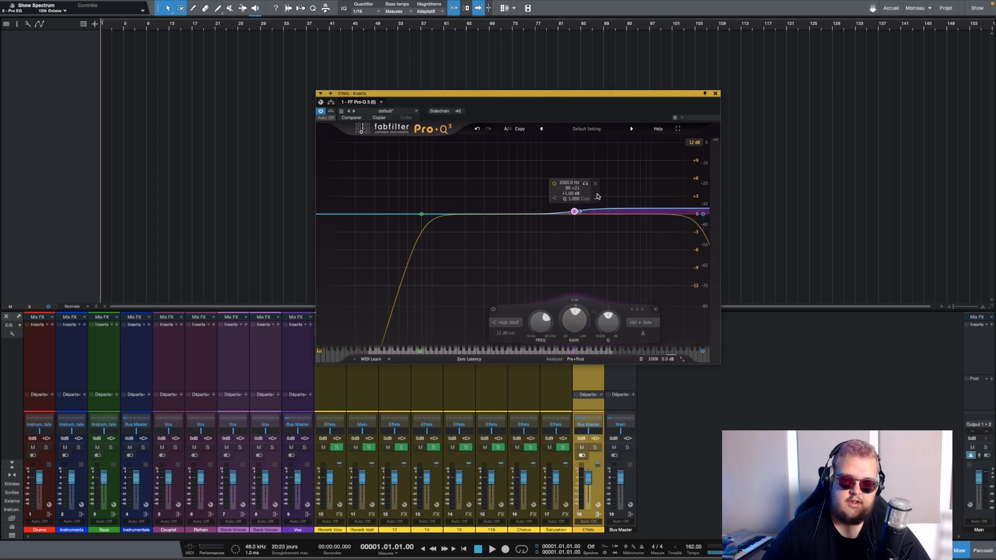
click(715, 94)
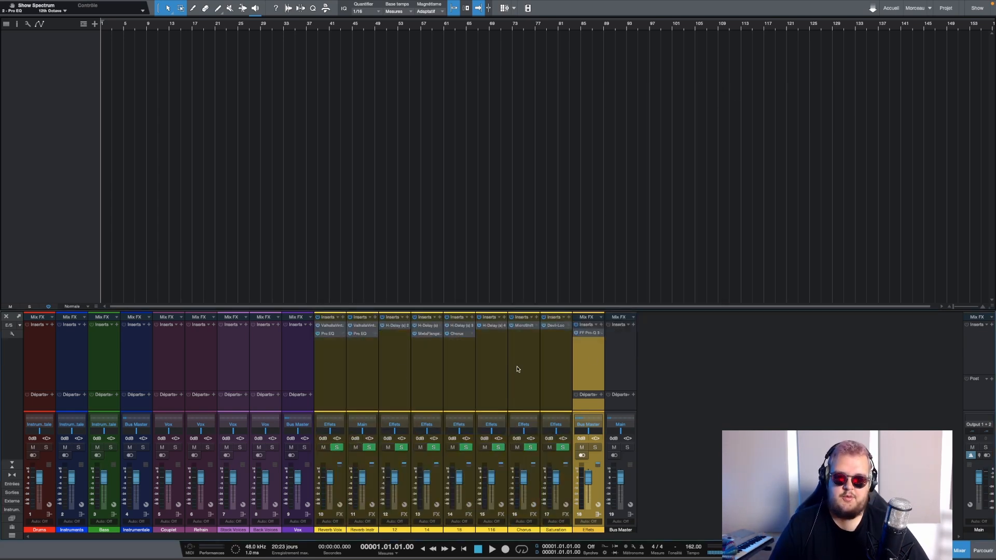
shift+click(333, 369)
click(334, 368)
- Insert CLA MixDown on the Drums bus and raise its Drive fader slightly
click(40, 360)
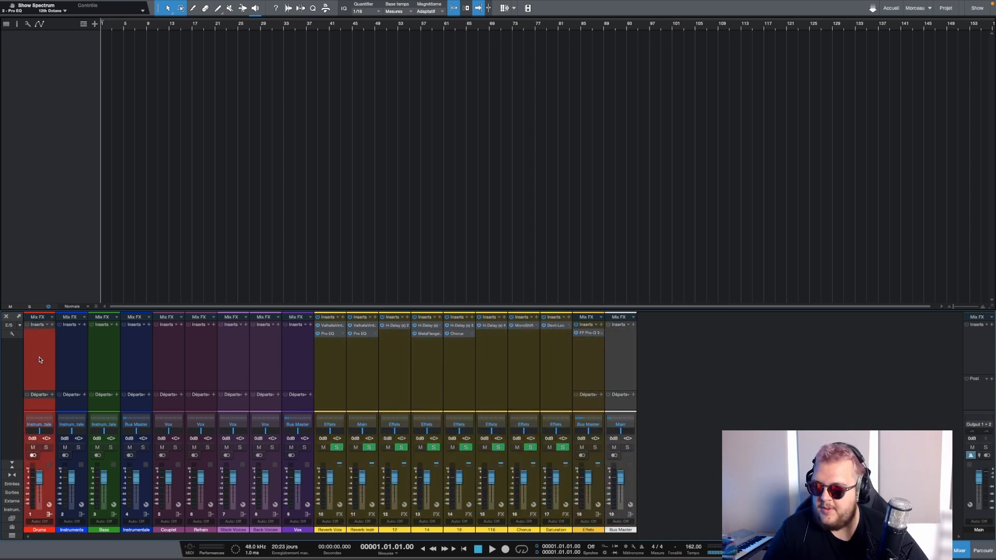
click(52, 325)
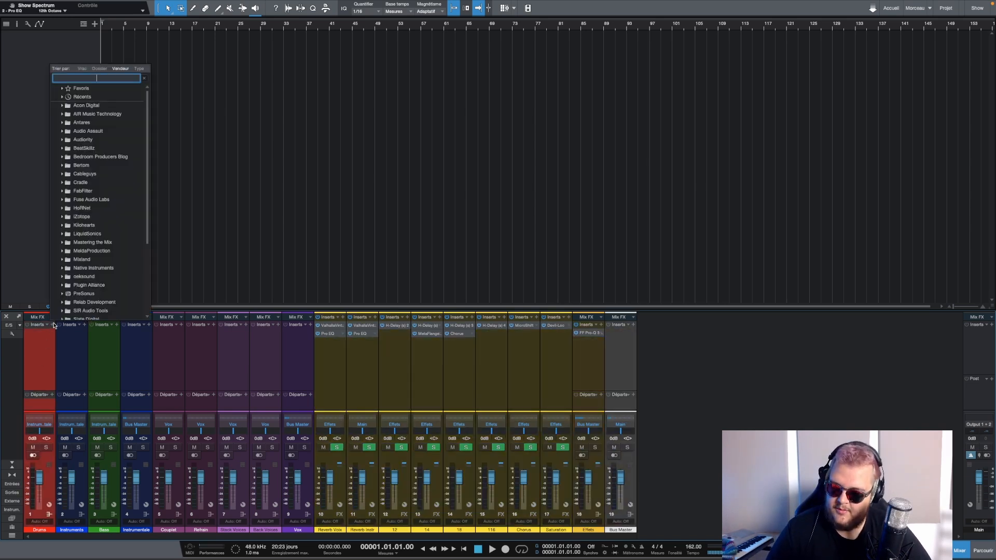
text(mixd)
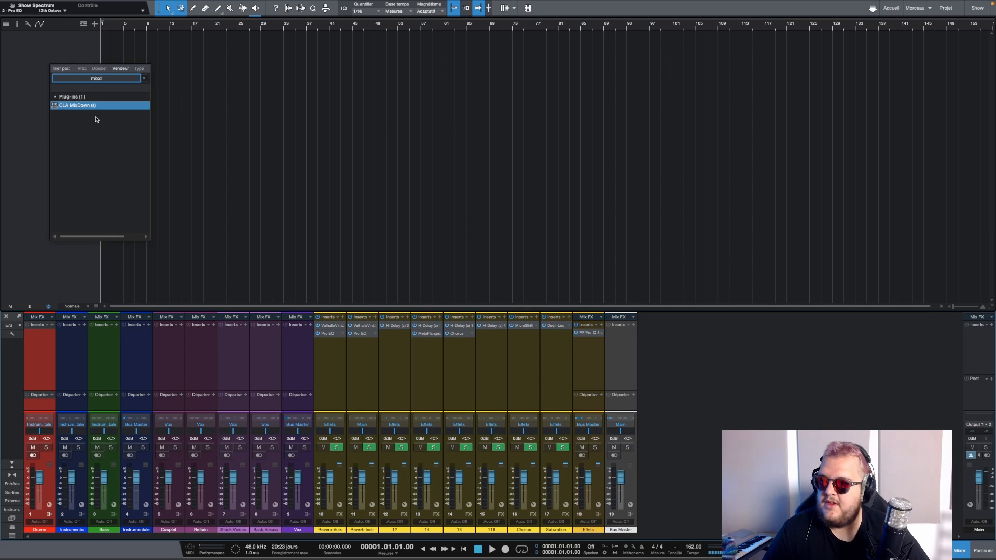
click(98, 107)
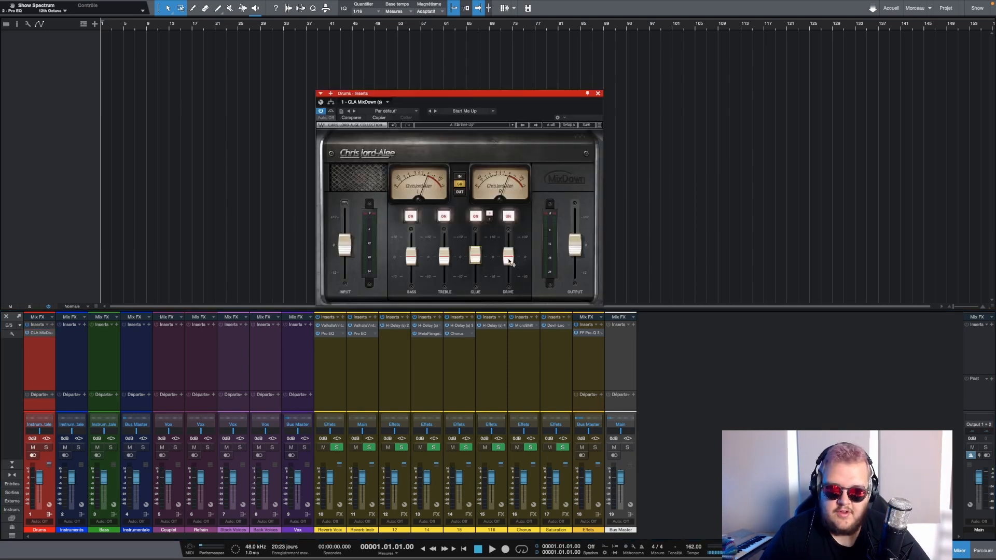
drag(508, 256, 508, 247)
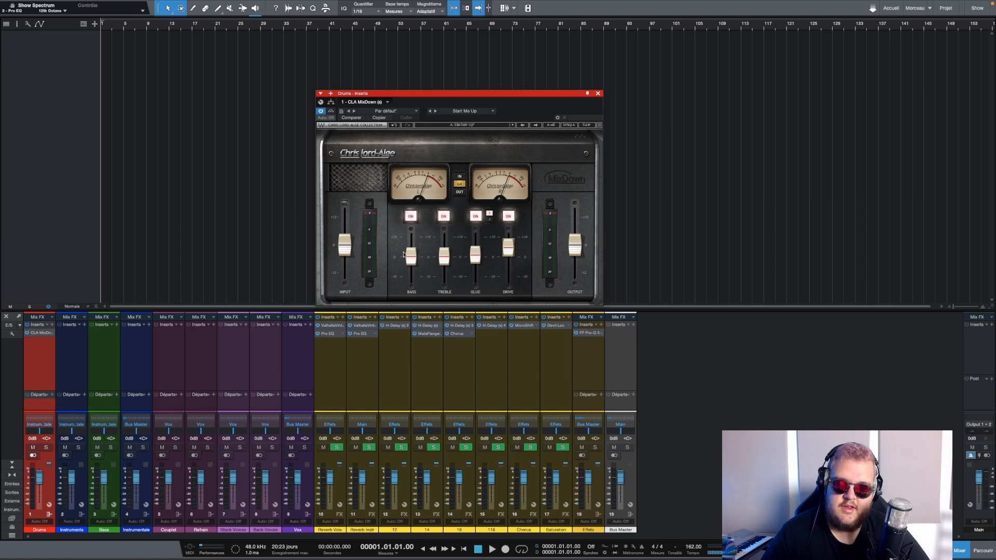
- Raise the Bass and Treble faders slightly in CLA MixDown and close the plug-in
drag(410, 256, 446, 256)
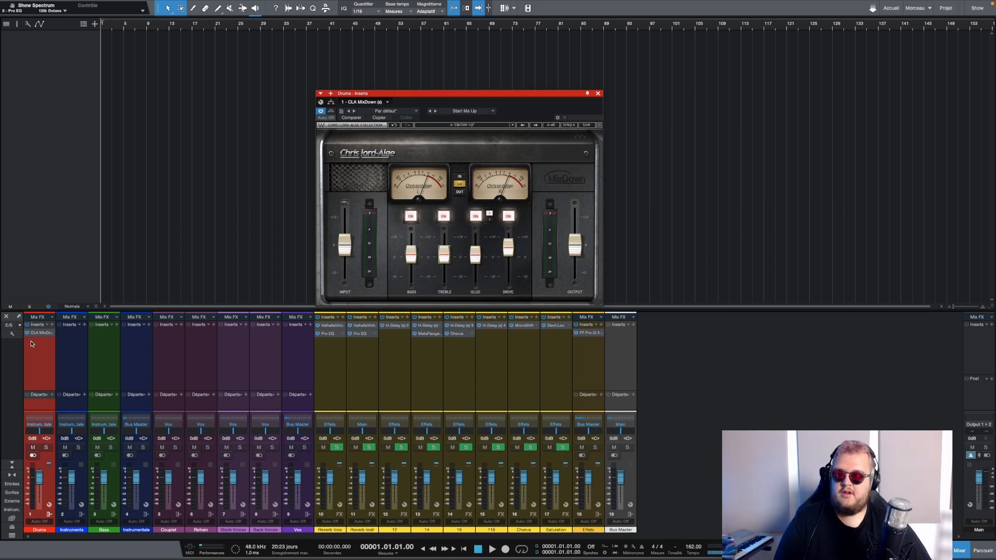
click(597, 94)
- Insert FF Pro-Q 3 on the Instruments bus and set its low cut to 50 Hz
click(77, 349)
click(85, 324)
text(fabf)
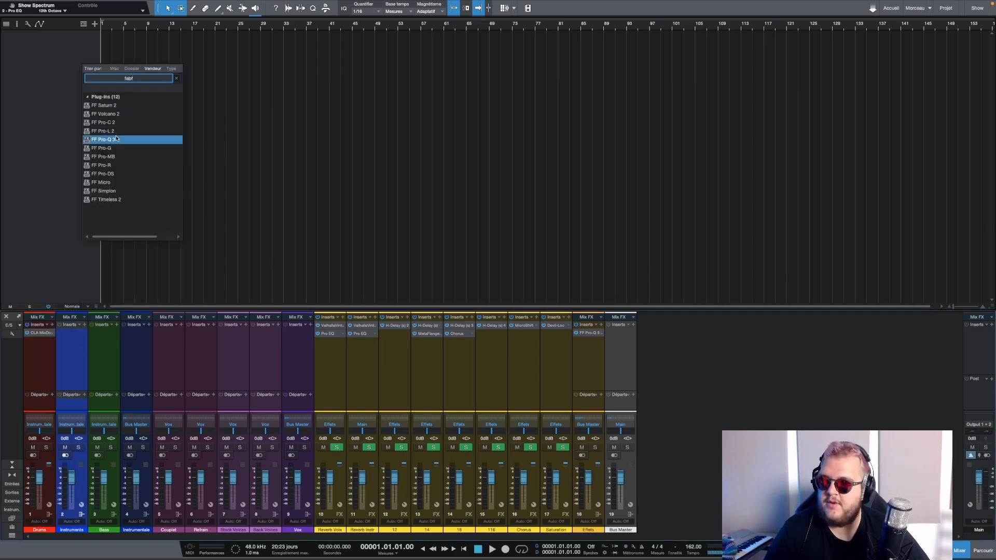
click(114, 139)
mouse_move(335, 211)
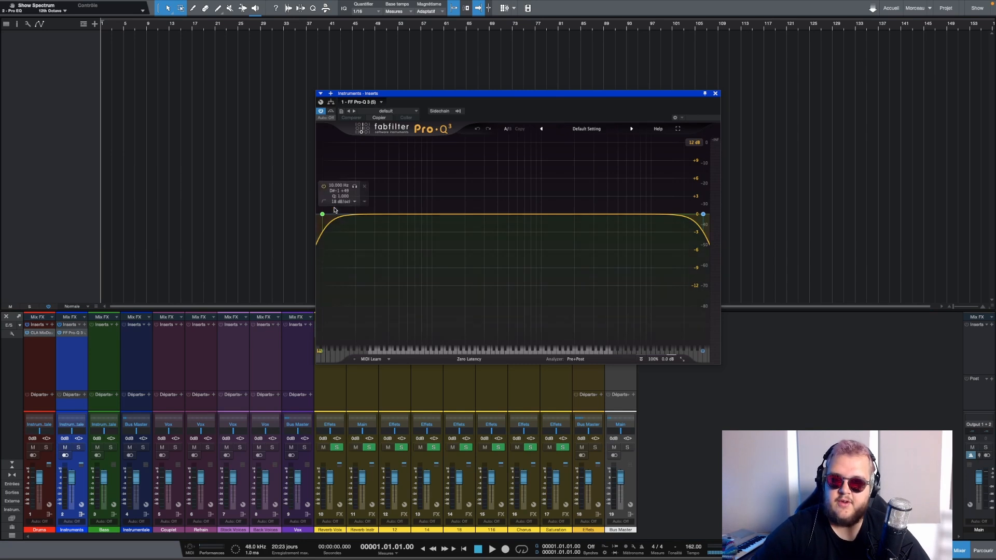
double_click(340, 186)
text(80)
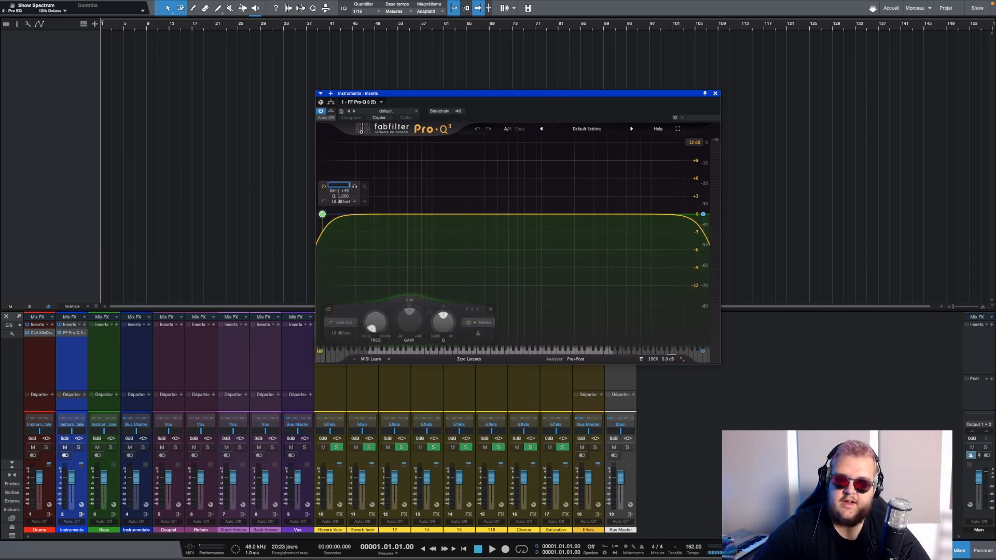
key(Return)
- Add a second low cut in Pro-Q 3 with stereo placement Side and a frequency of 125 Hz
click(437, 214)
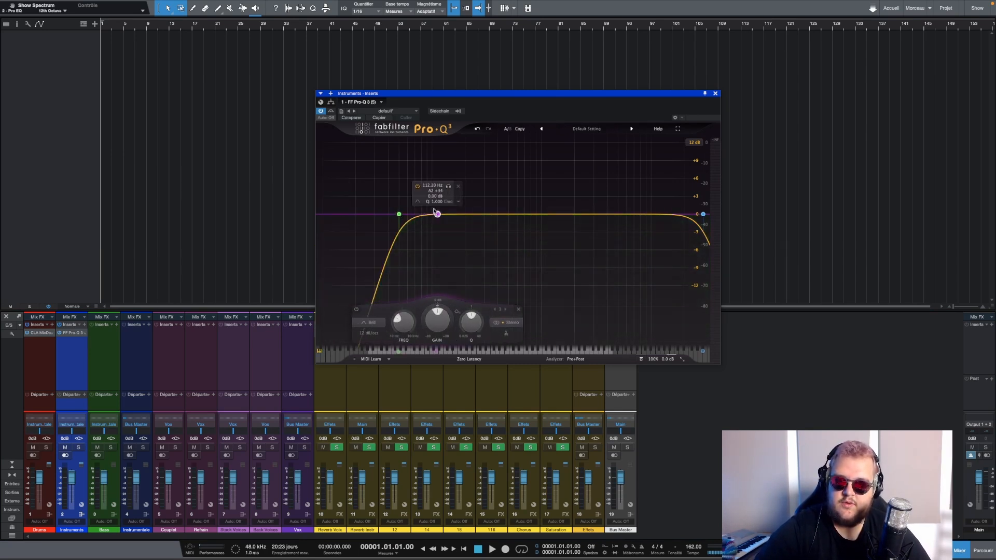
click(435, 209)
click(458, 202)
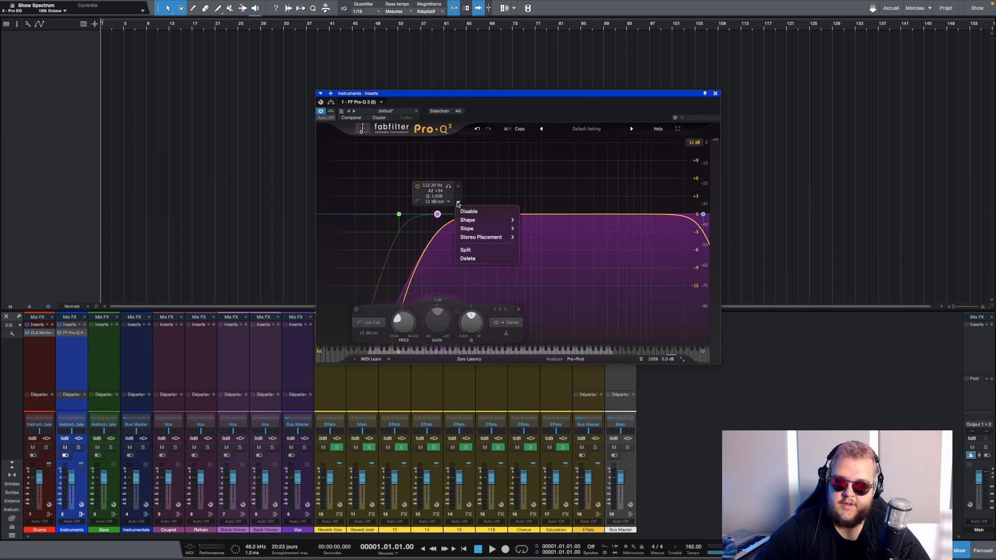
mouse_move(491, 237)
click(532, 270)
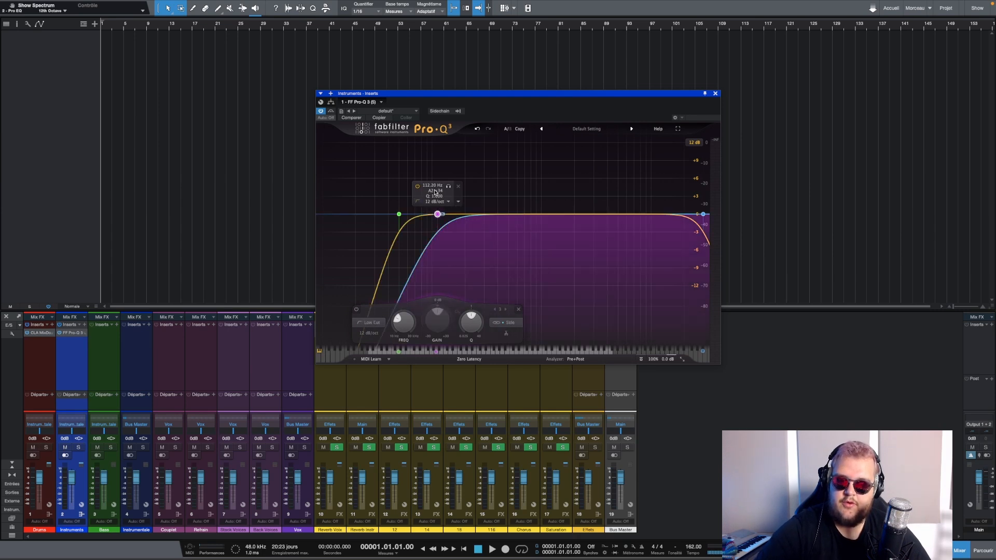
double_click(429, 186)
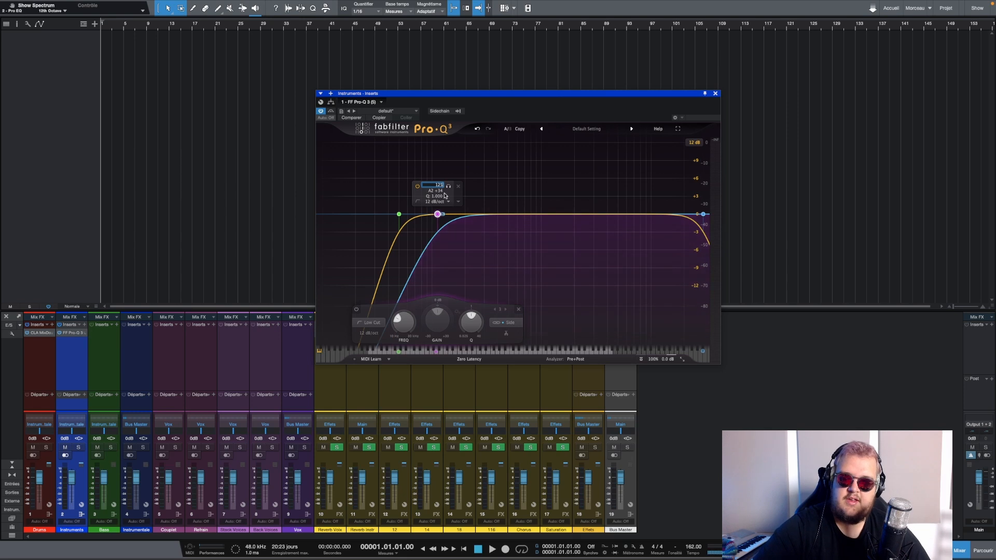
key(Return)
- Add a side bell band in Pro-Q 3 at 300 Hz with a gain of +1 dB
click(467, 219)
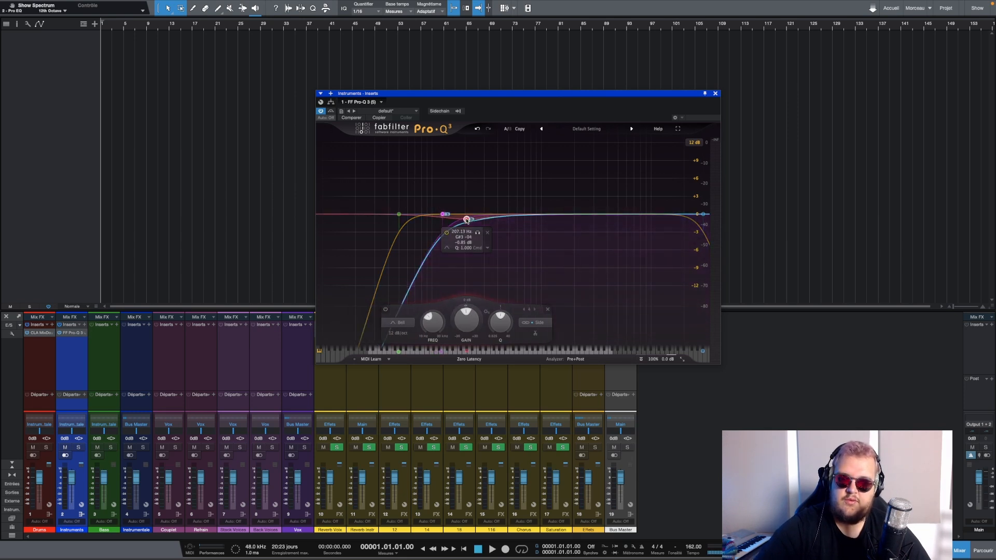
double_click(457, 232)
text(350)
key(Return)
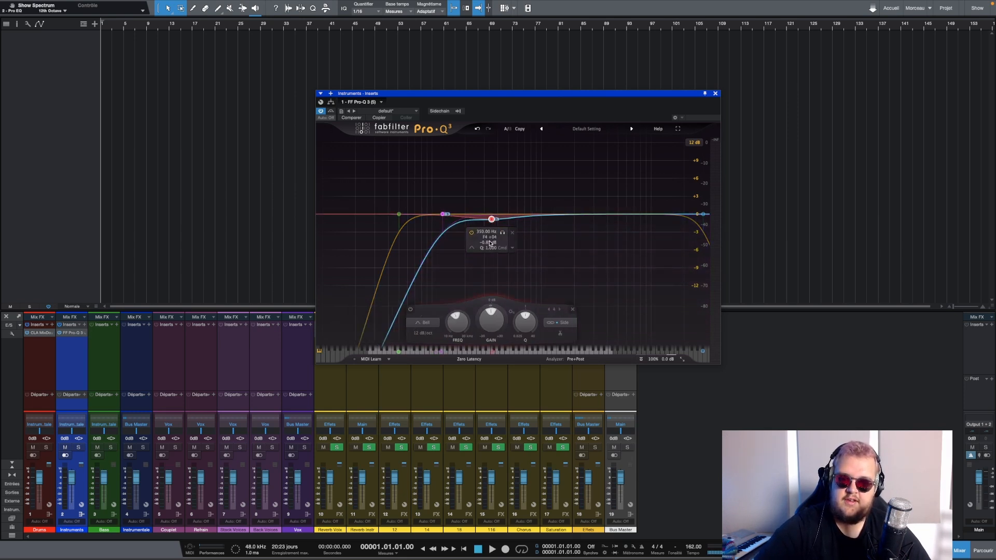
double_click(490, 243)
text(1)
key(Return)
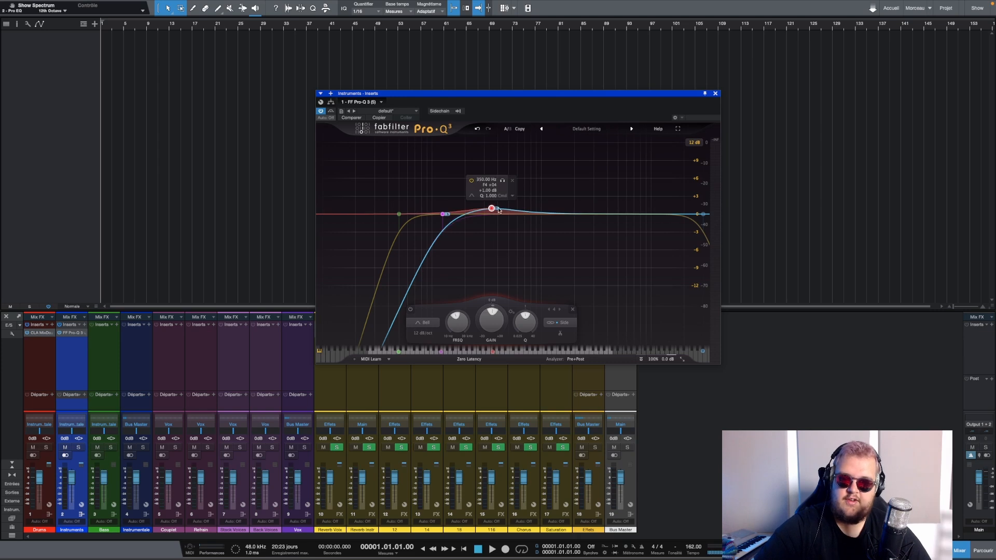
double_click(485, 184)
text(300)
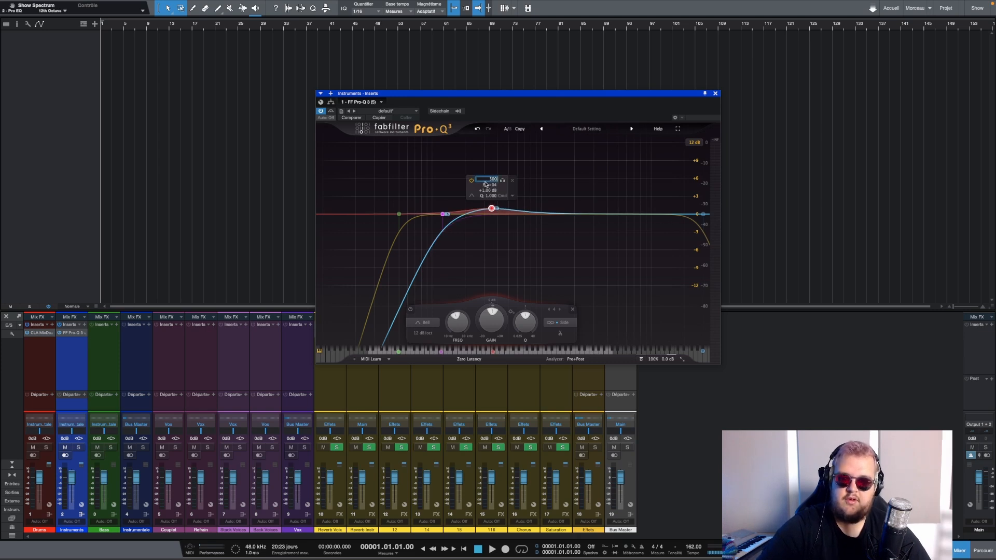
key(Return)
- Add a bell band in Pro-Q 3 with stereo placement Mid at 2500 Hz and a gain of -1 dB
click(612, 215)
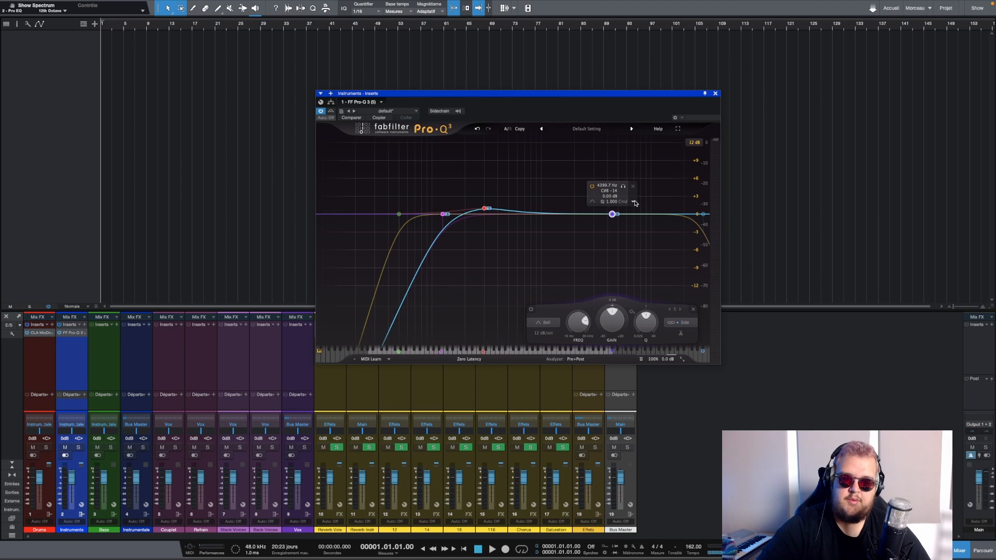
click(633, 202)
mouse_move(674, 258)
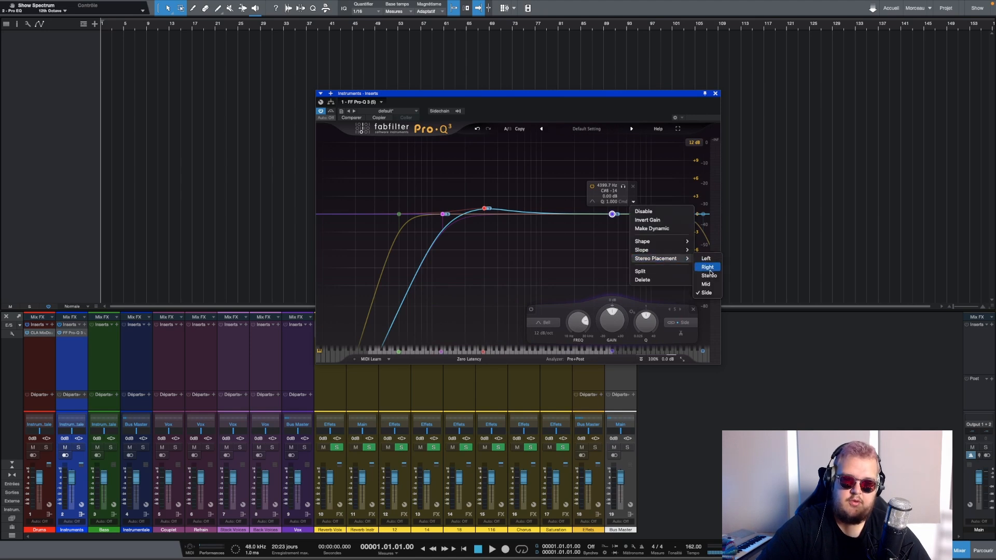
click(706, 285)
double_click(602, 185)
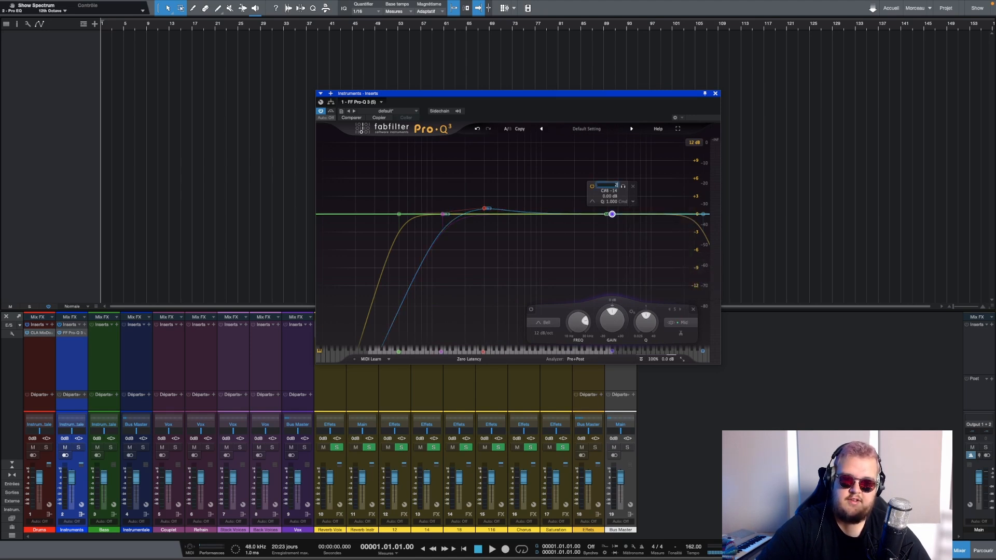
text(2500)
key(Return)
double_click(584, 320)
text(-1)
key(Return)
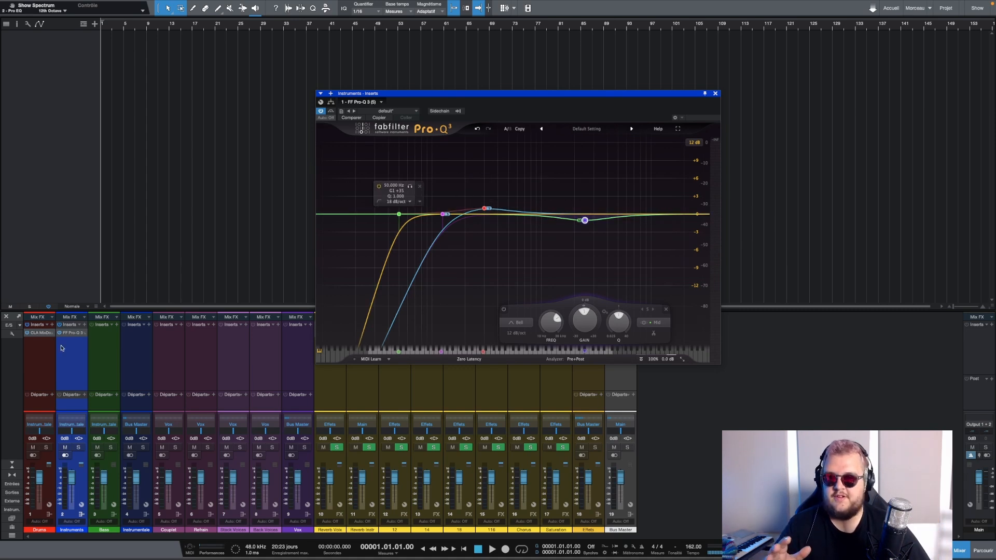
- Insert CLA-2A after Pro-Q 3 on the Instruments bus and close the plug-in
click(84, 327)
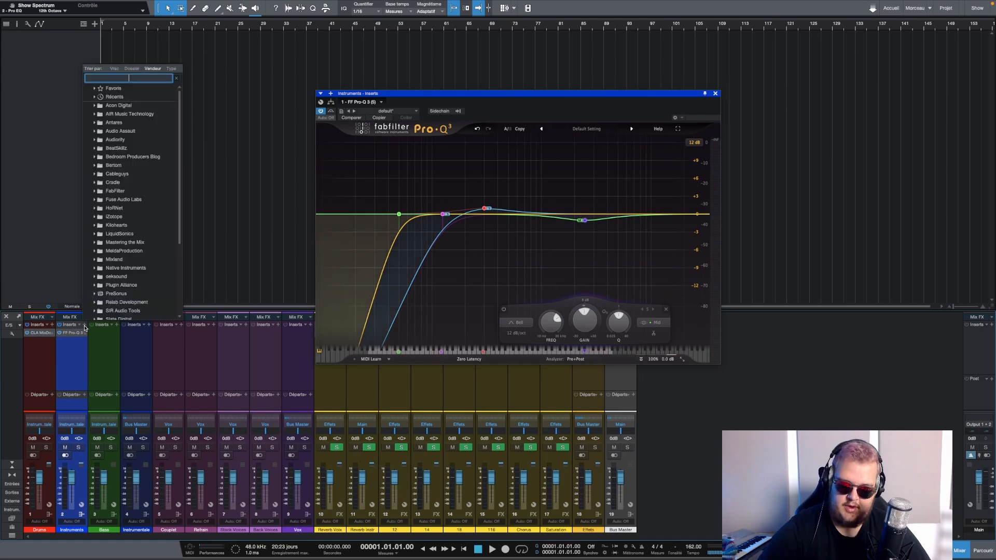
text(2a)
click(101, 104)
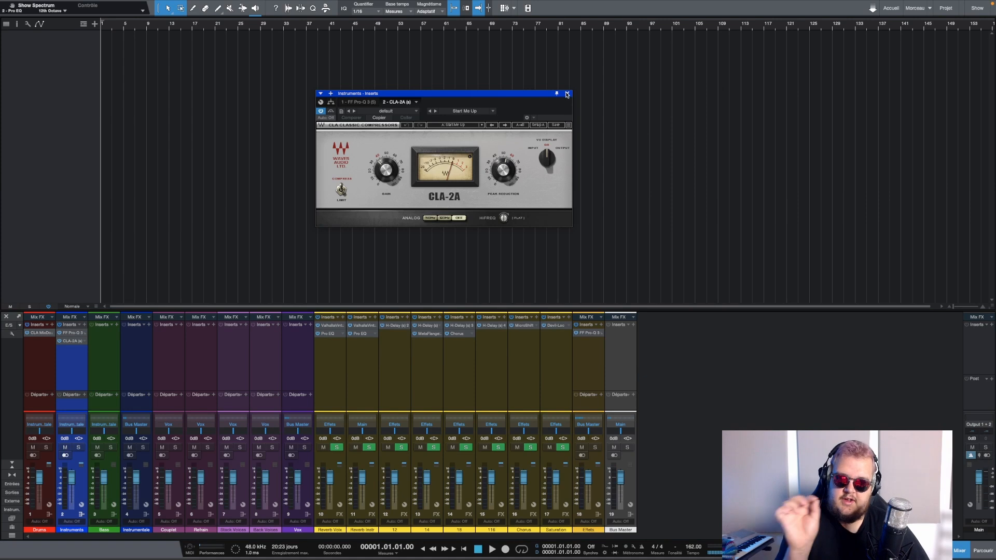
click(567, 93)
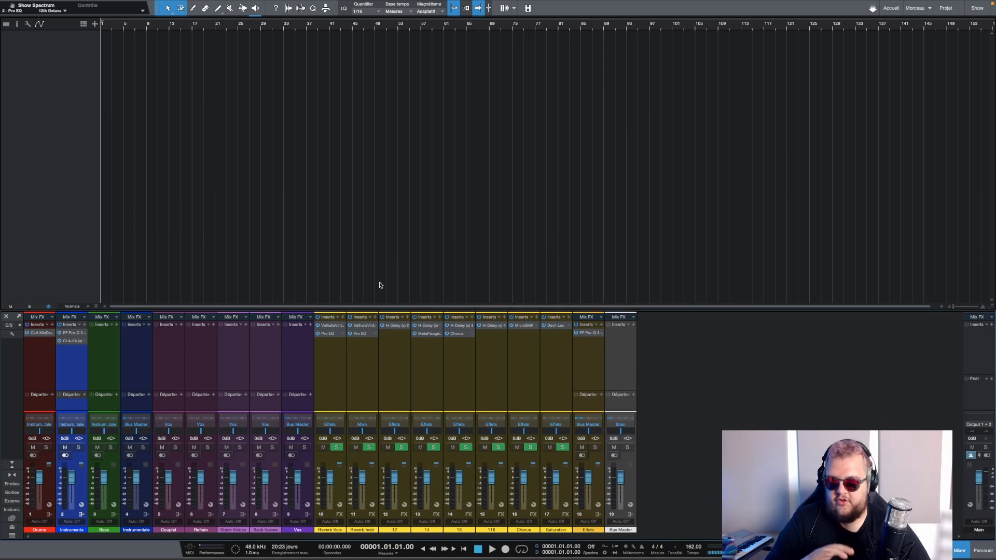
- Insert UAD Little Labs VOG on the Bass bus, toggle its 40 Hz center switch and close the plug-in
click(106, 354)
click(116, 325)
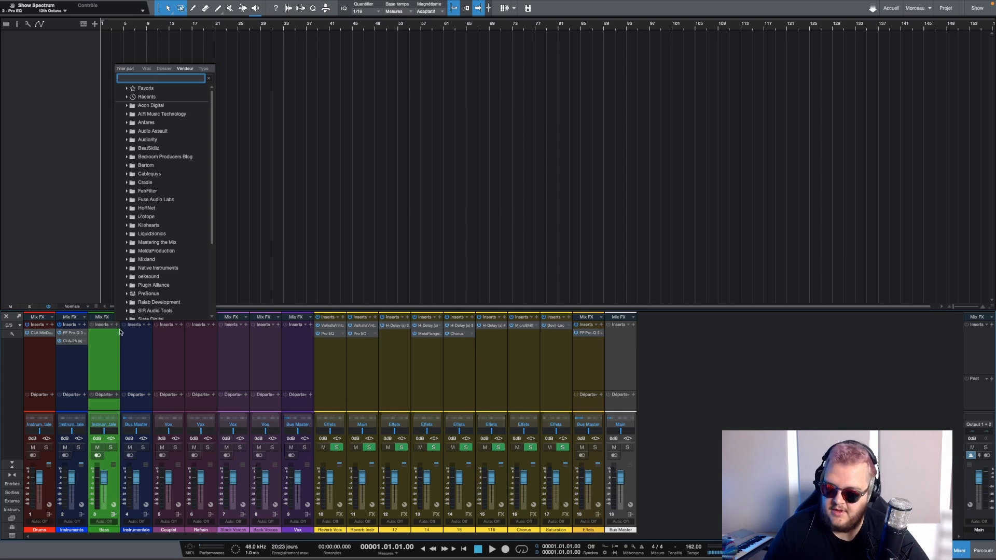
text(v)
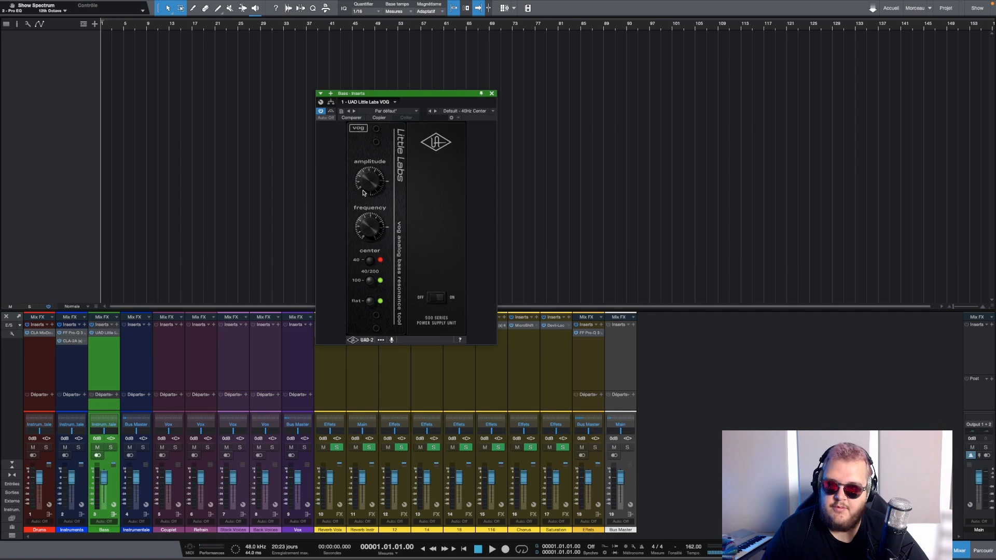
click(371, 261)
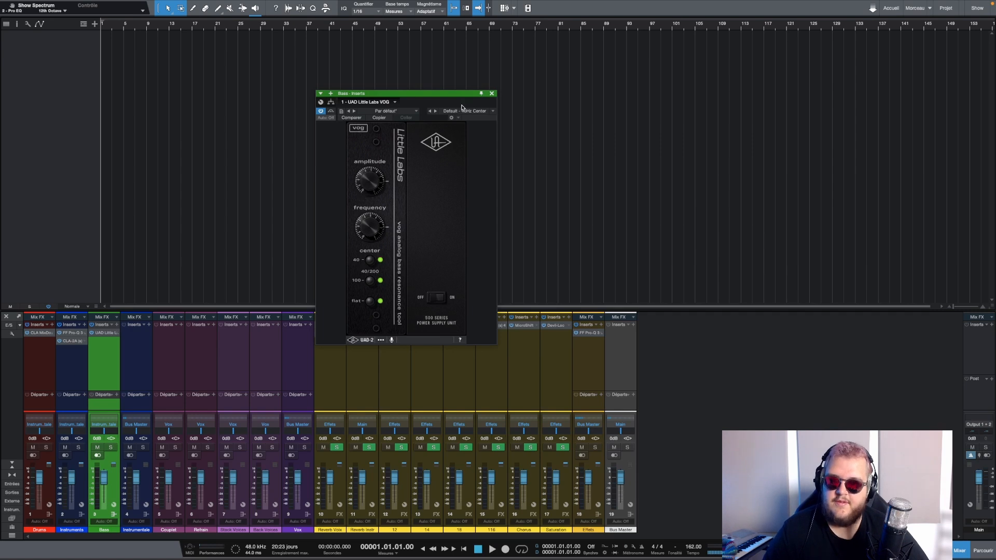
click(492, 94)
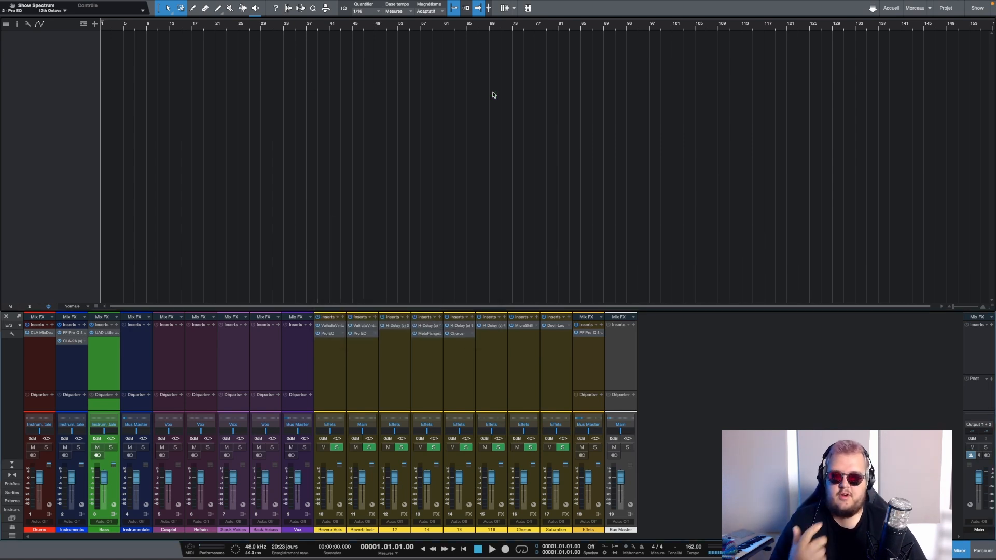
- Copy the CLA-2A insert from the Instruments bus to the Bass bus
click(116, 334)
click(95, 362)
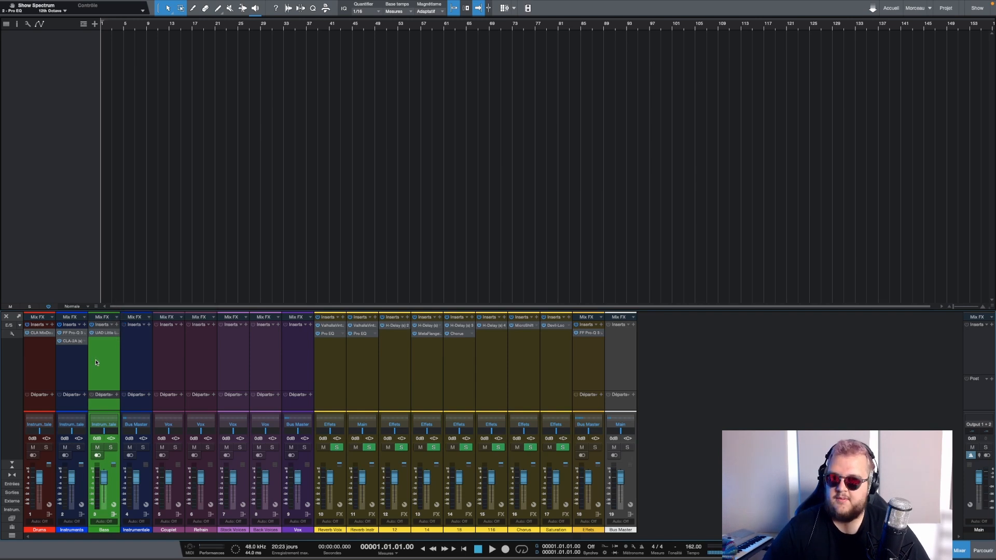
drag(71, 342, 105, 345)
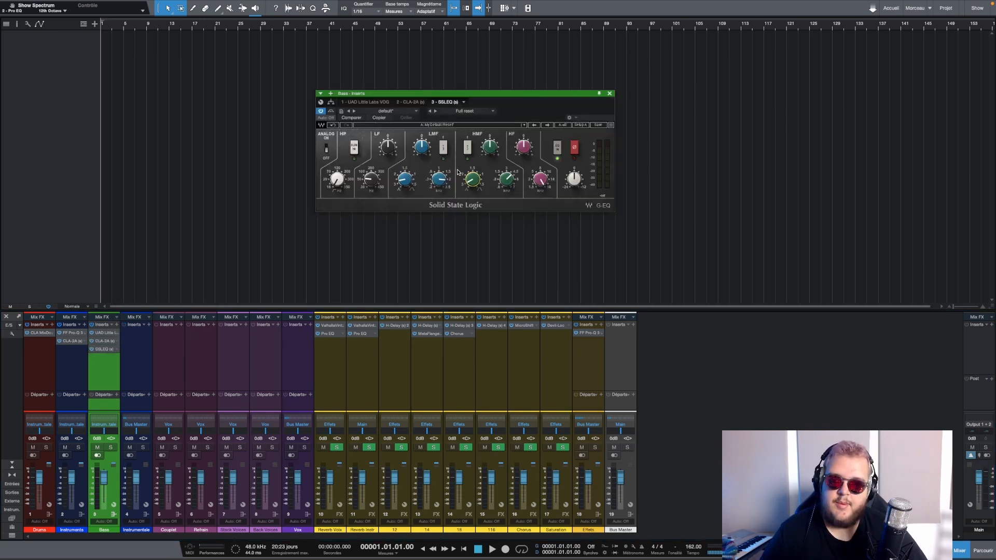
- Adjust the LMF band's frequency, Q and gain in the Bass bus's SSLEQ and close the plug-in
drag(444, 180, 442, 180)
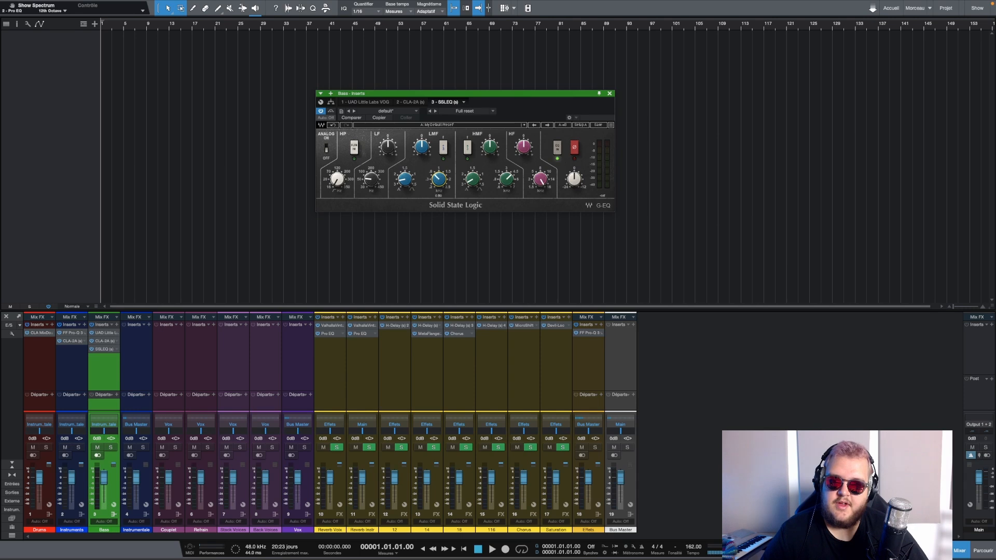
drag(422, 147, 422, 142)
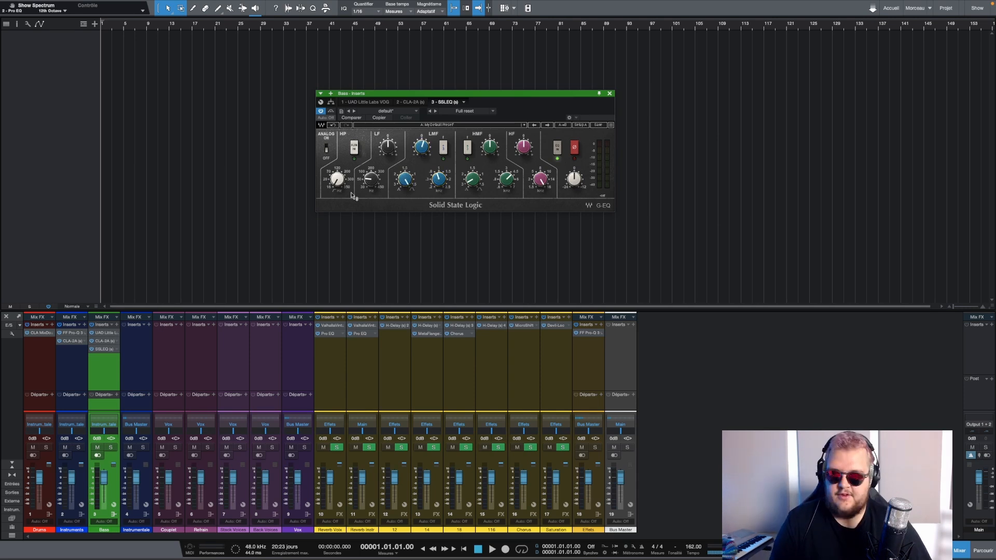
drag(420, 155, 420, 155)
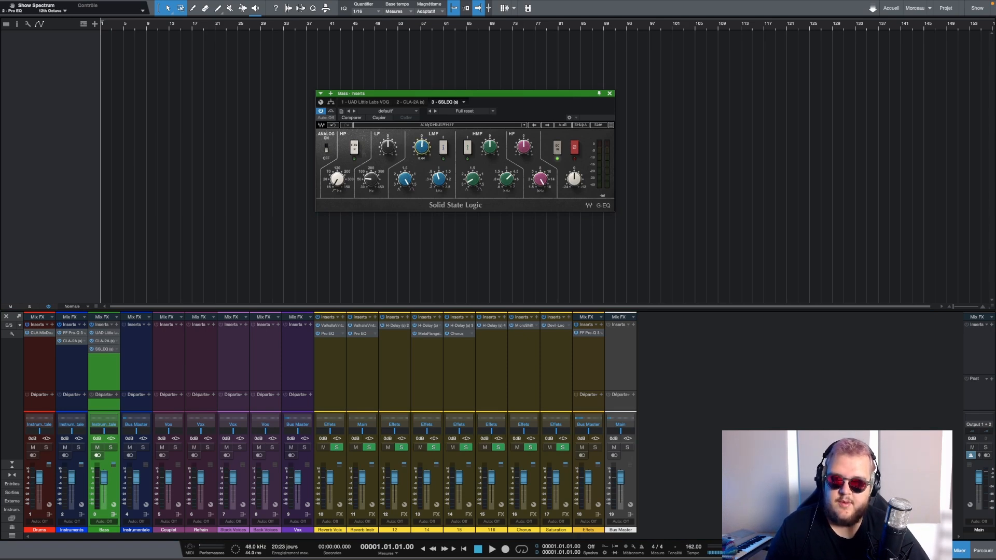
click(609, 93)
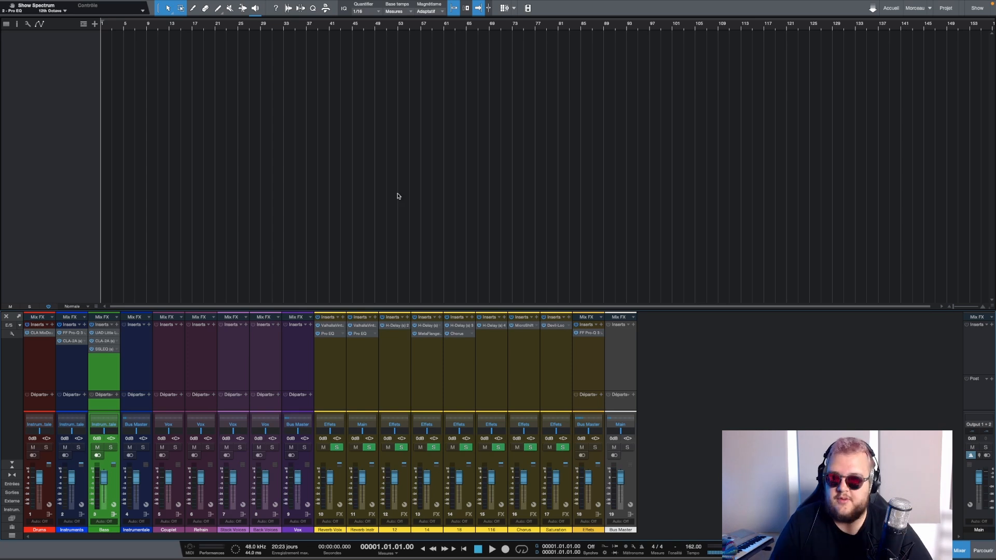
- Insert FF Saturn 2 on the Instrumentale bus, adjust its Drive and close the plug-in
click(149, 325)
click(149, 326)
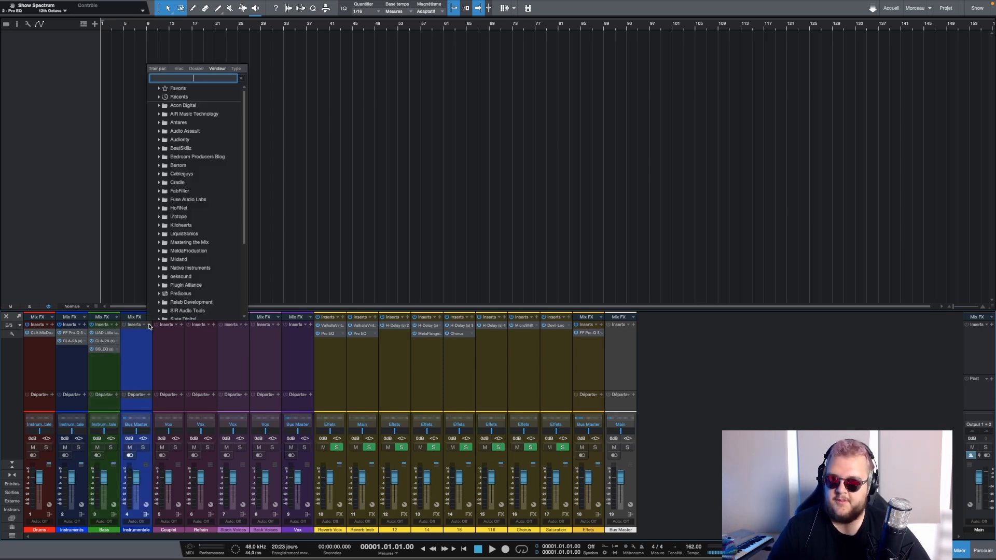
text(ss)
key(BackSpace)
key(BackSpace)
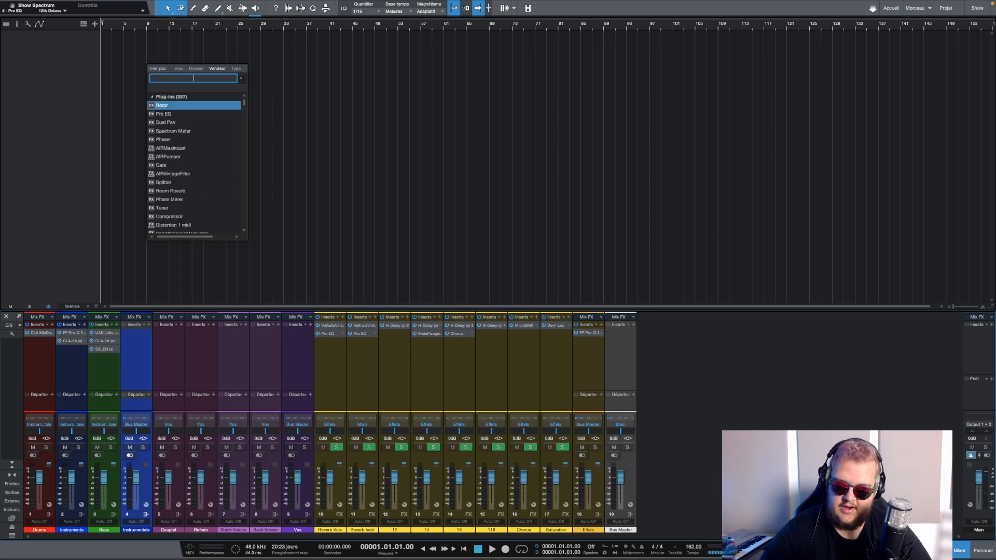
text(j37)
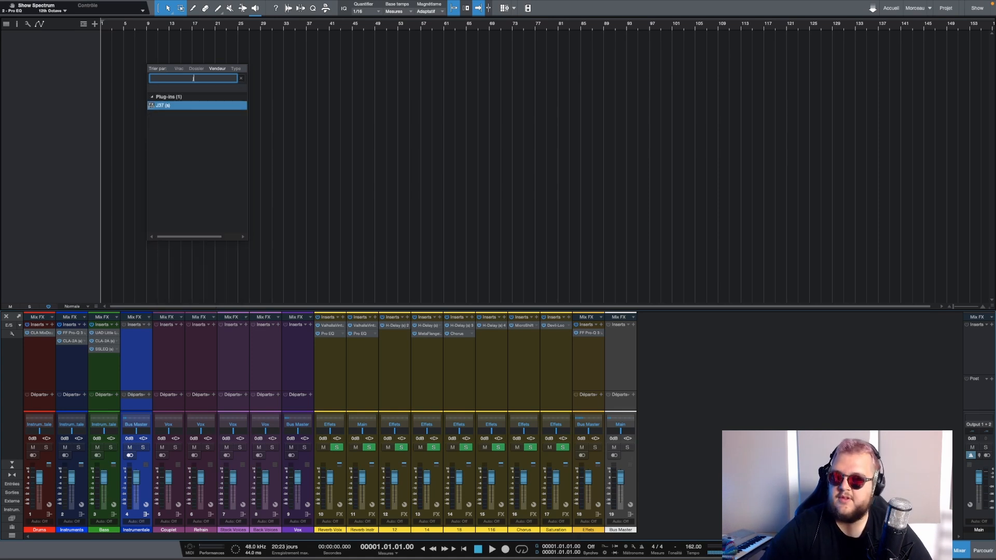
text(satur)
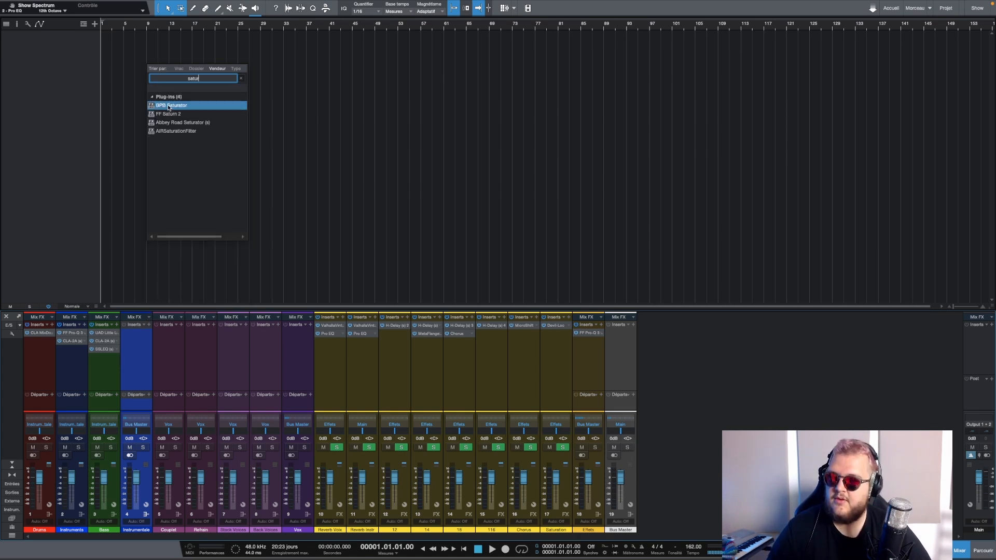
double_click(168, 114)
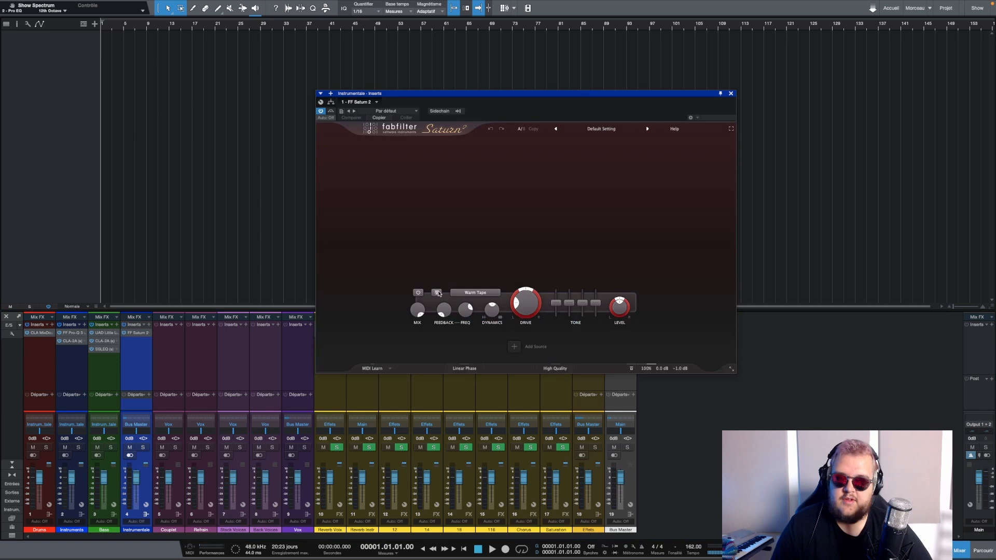
click(530, 309)
click(730, 95)
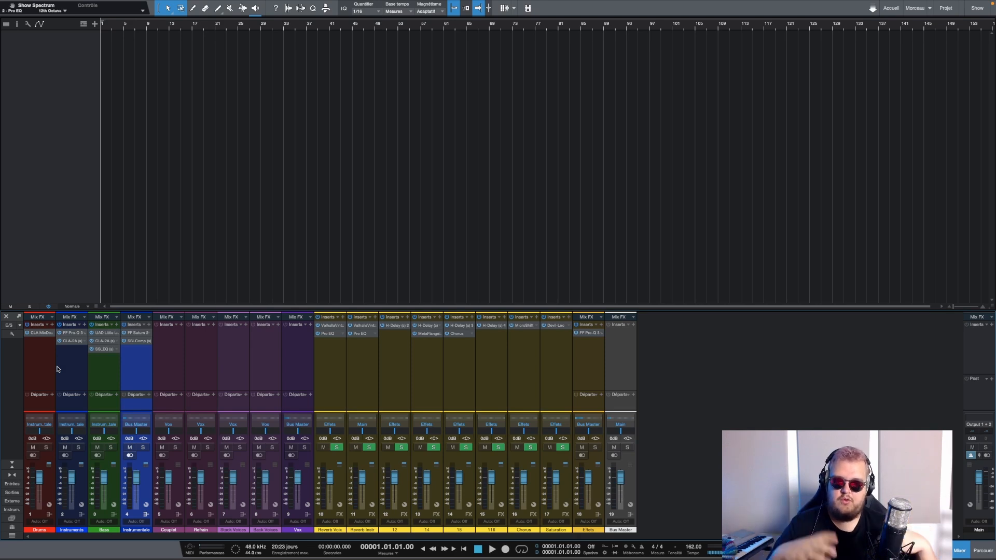
click(172, 358)
click(192, 345)
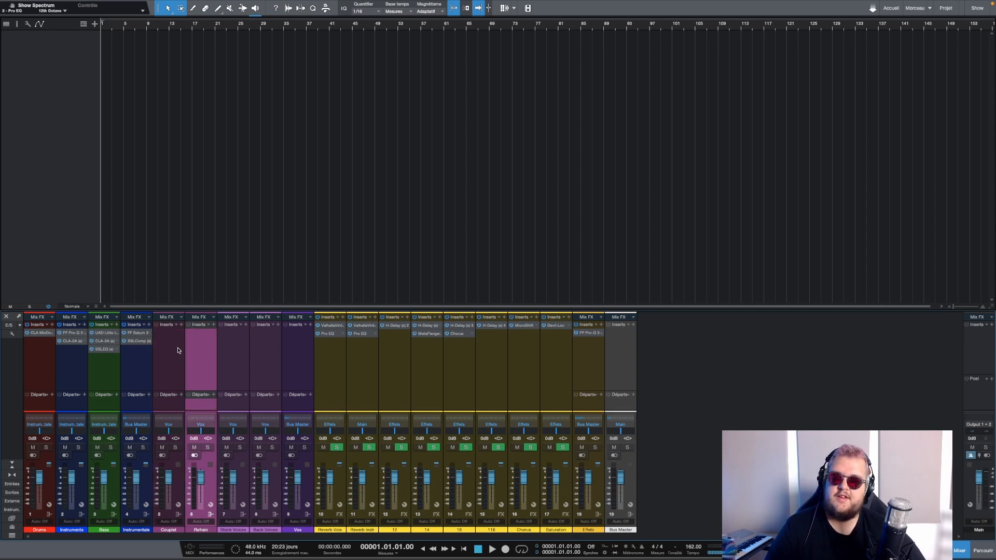
click(176, 356)
click(190, 357)
click(179, 357)
click(189, 359)
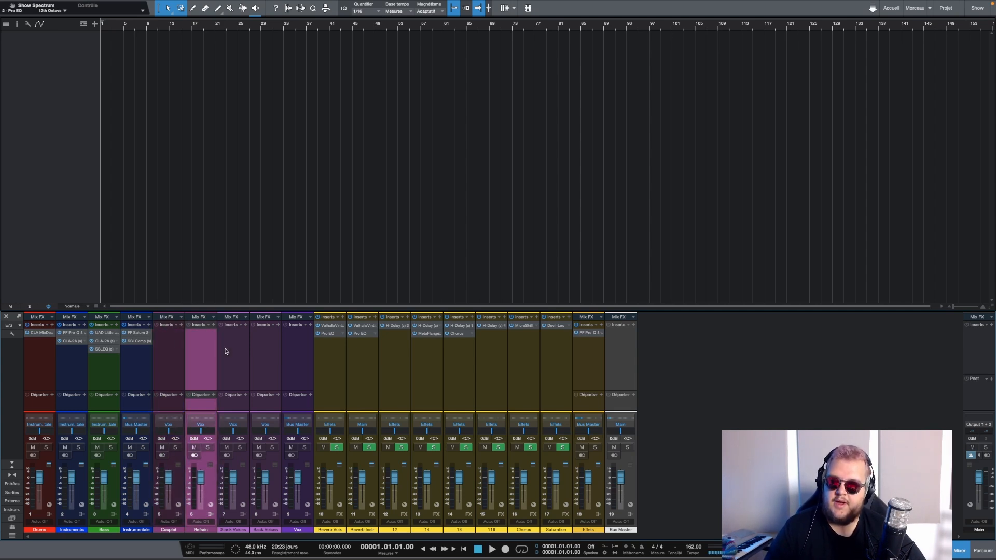
- Insert FF Pro-Q 3 on the Stack Voices bus and raise the frequency of its low-cut band
click(227, 351)
click(246, 327)
click(270, 104)
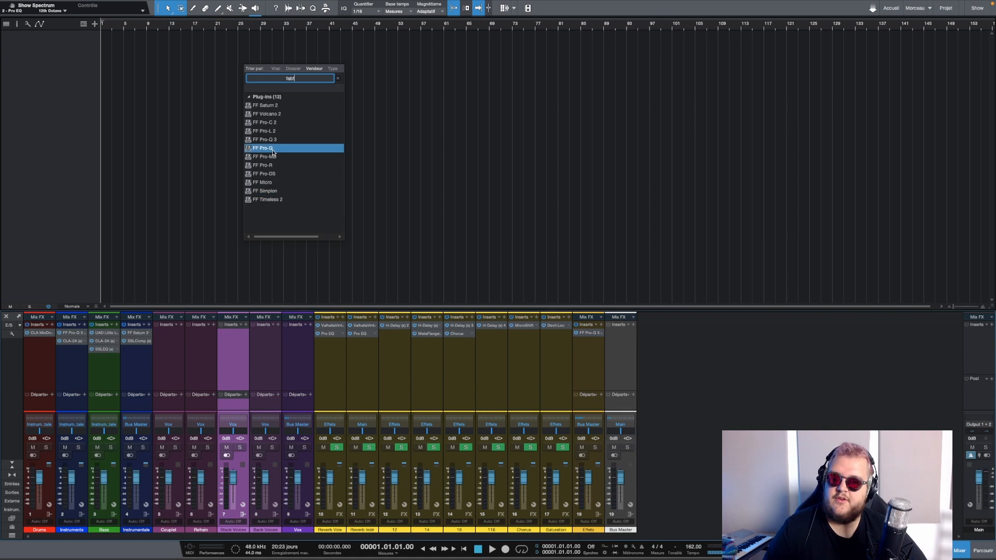
click(275, 152)
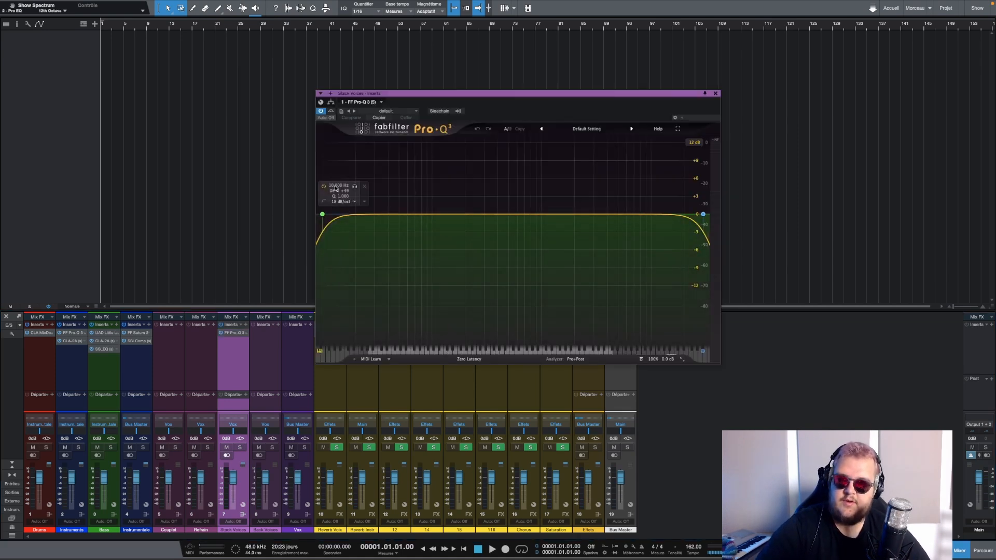
drag(322, 214, 422, 215)
- Add a bell band to the Stack Voices EQ at 350 Hz with -1.5 dB gain and a Q of 0.75
click(490, 214)
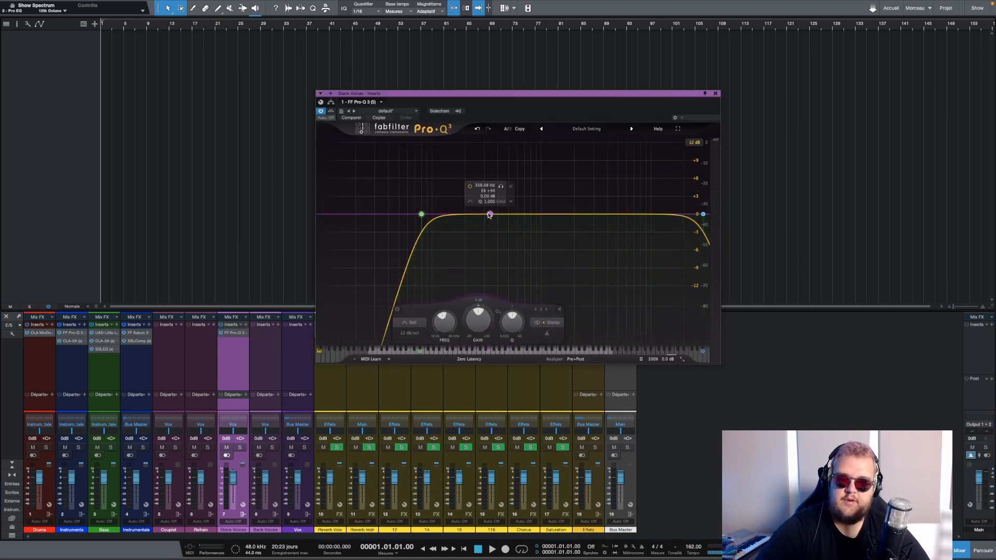
double_click(483, 185)
text(350)
key(Return)
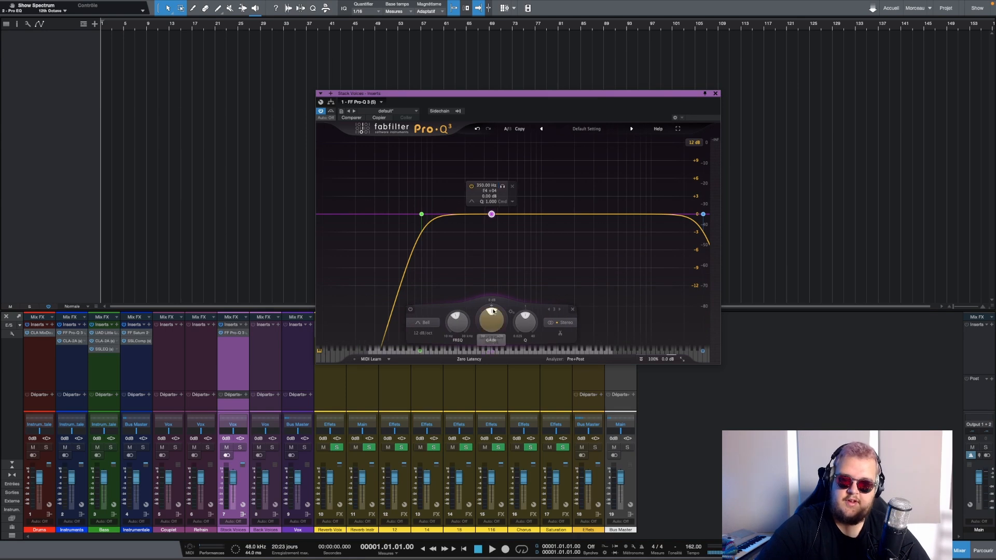
text(-1.5)
key(Return)
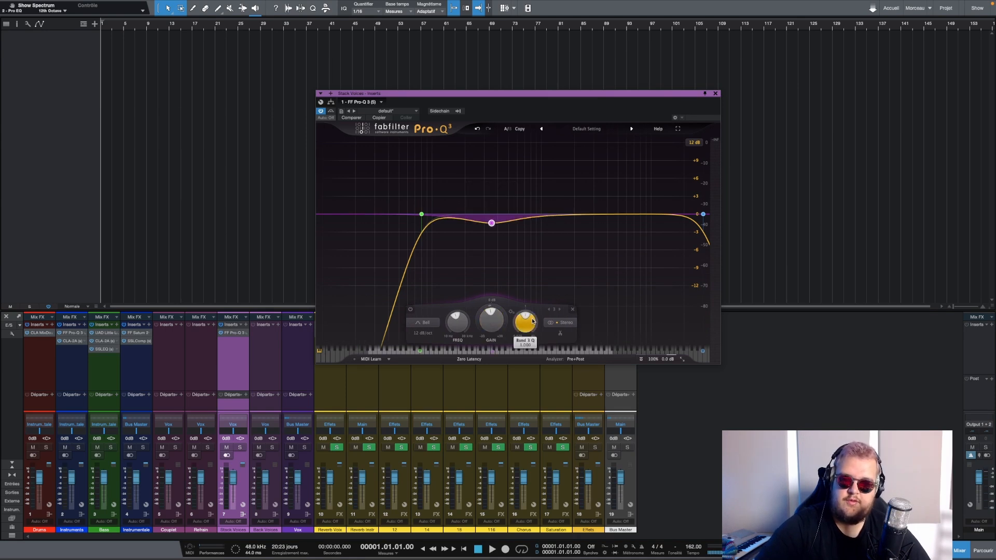
double_click(530, 322)
text(0.75)
key(Return)
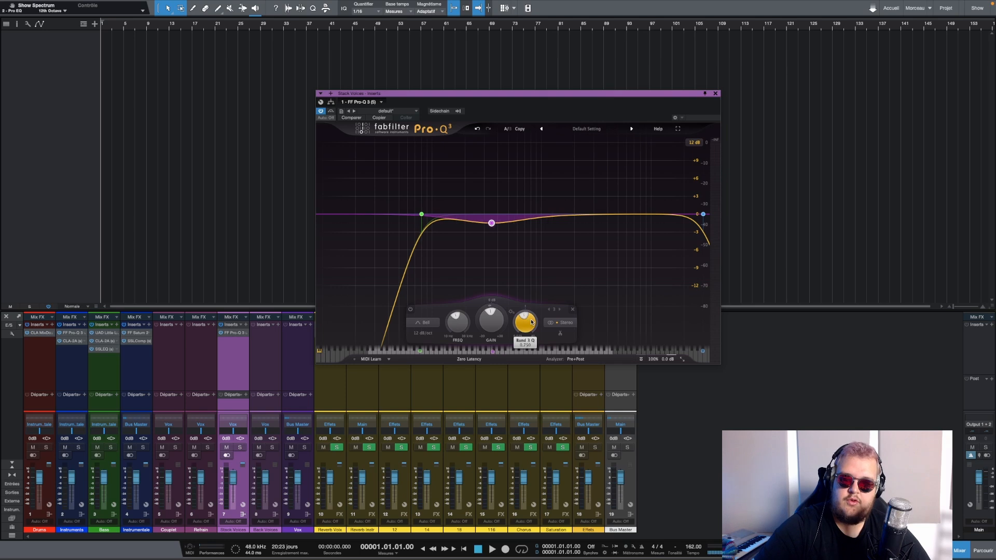
- Insert CLA-2A and DeEsser after the EQ on the Stack Voices bus and close the plug-in window
click(245, 325)
text(2a)
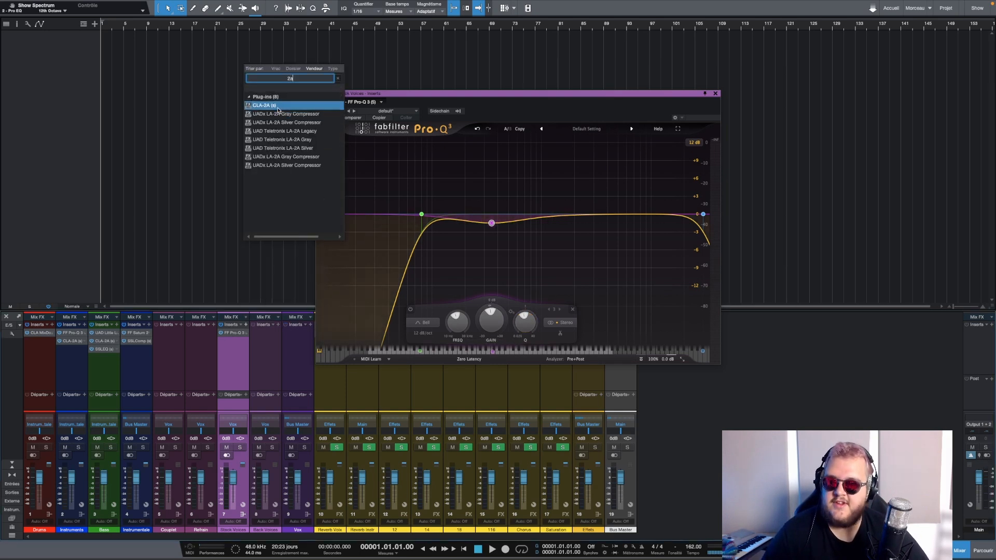
click(277, 108)
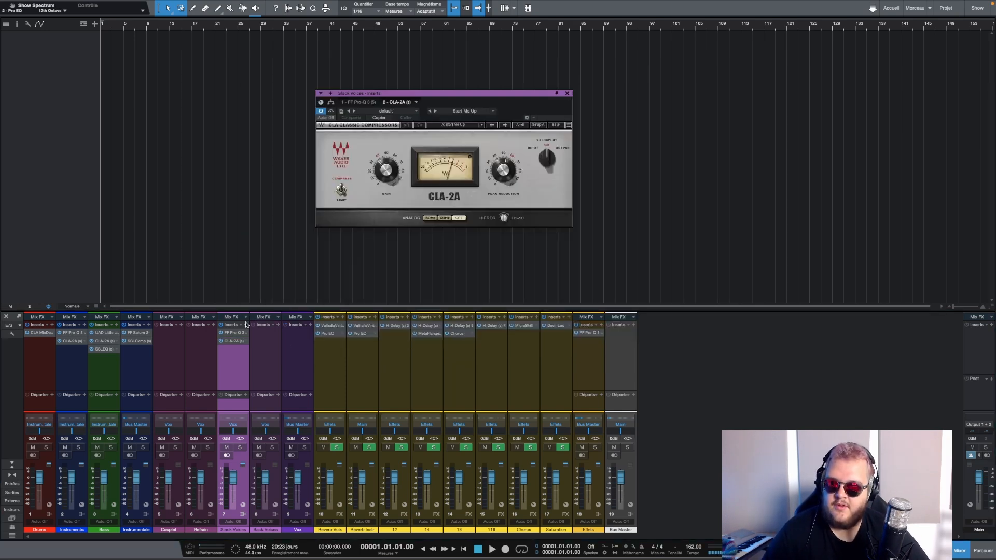
click(245, 325)
text(eEsser)
click(267, 107)
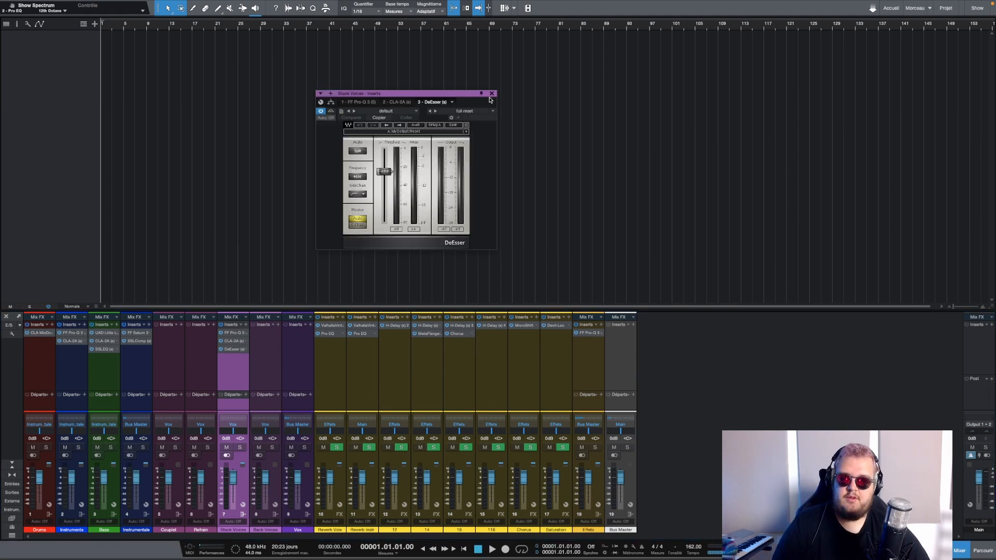
click(491, 94)
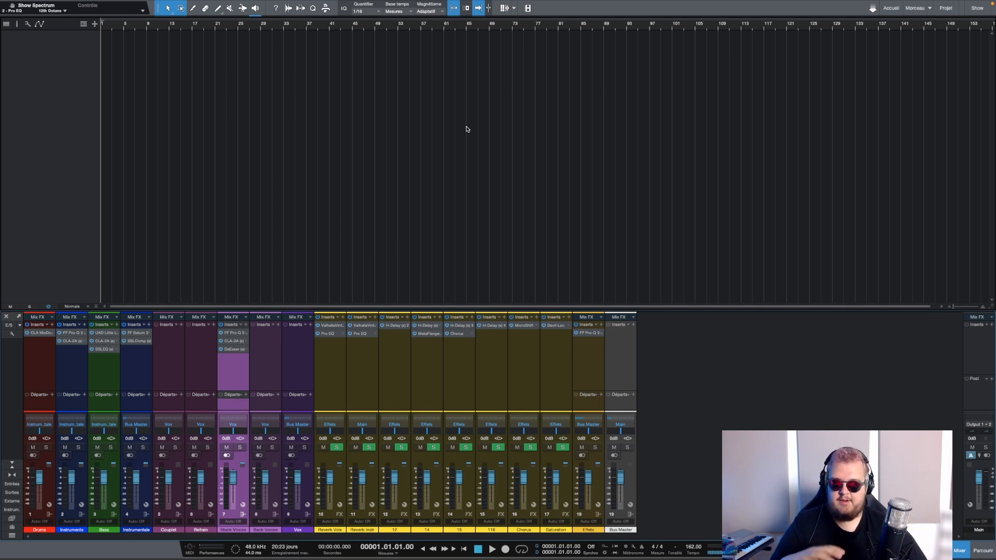
- Copy the FF Pro-Q 3, CLA-2A and DeEsser inserts from the Stack Voices bus to the Back Voices bus and close the plug-in
click(235, 333)
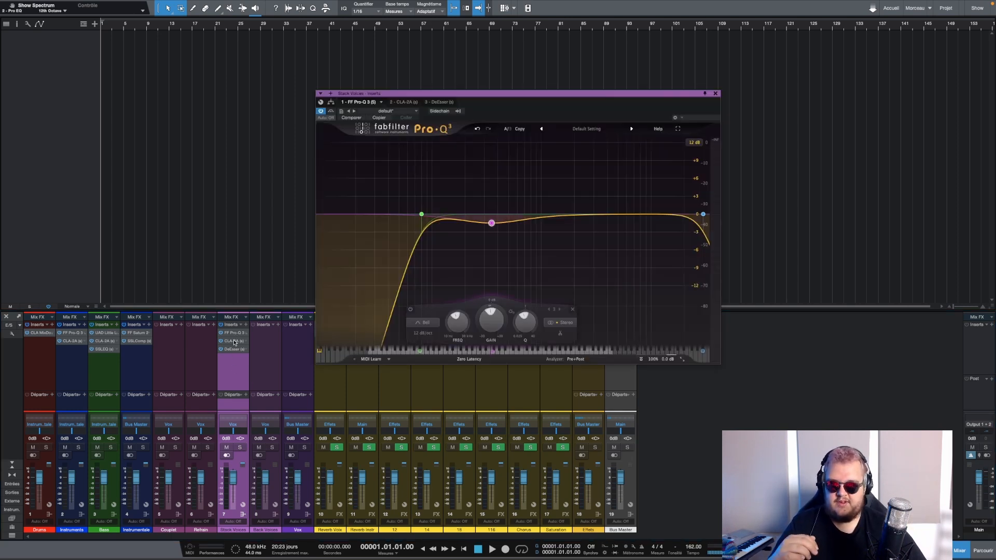
click(233, 341)
click(233, 349)
click(232, 350)
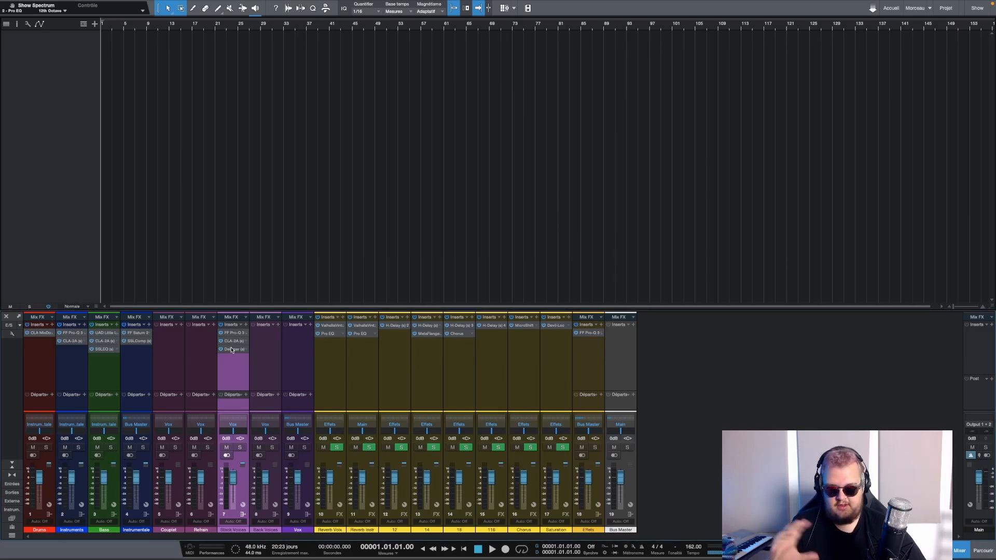
click(273, 342)
drag(234, 333, 274, 348)
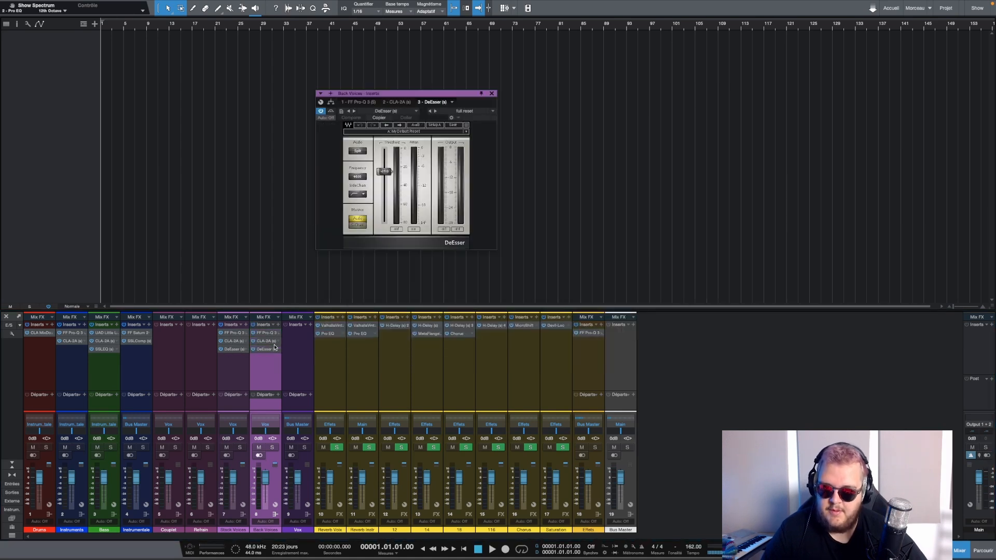
click(491, 95)
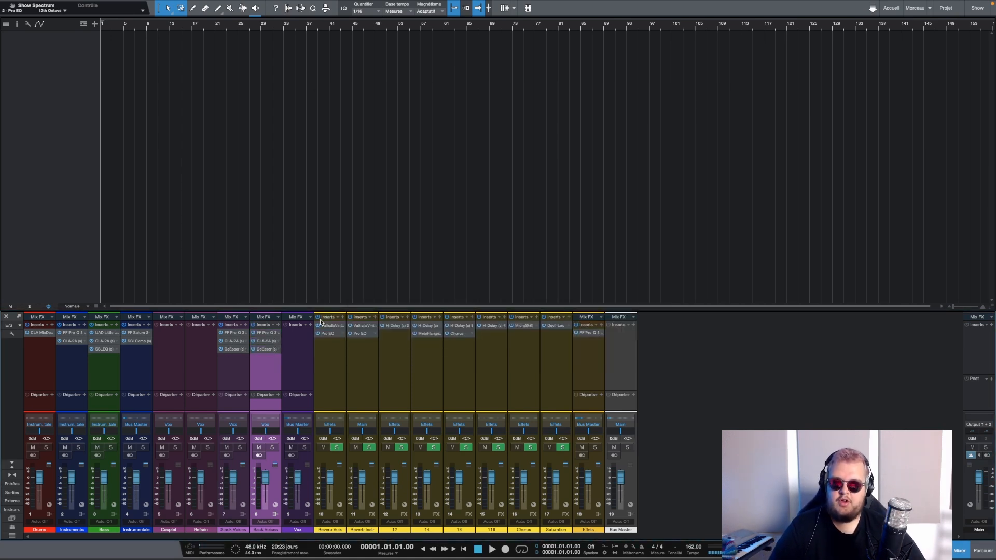
click(240, 380)
click(264, 378)
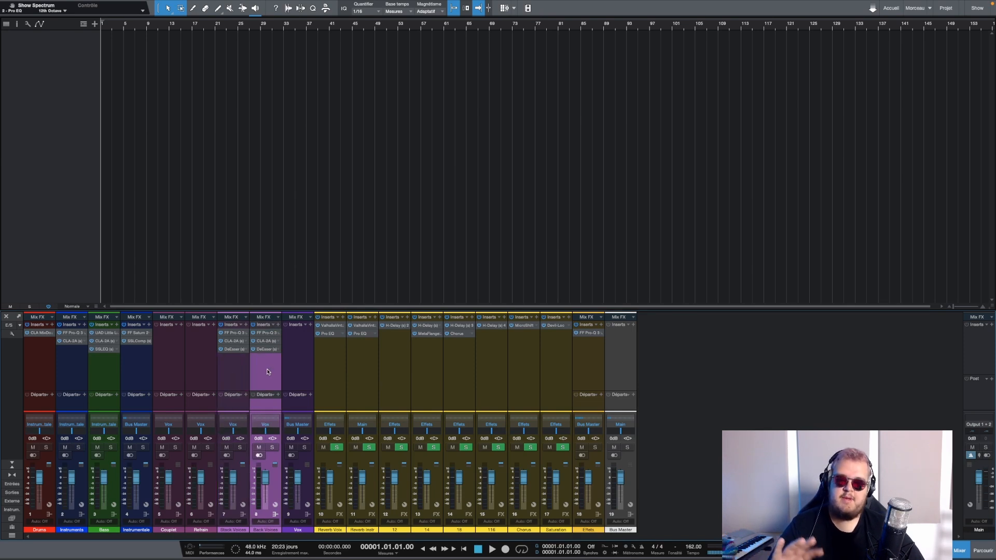
click(240, 380)
click(256, 375)
click(244, 377)
click(272, 374)
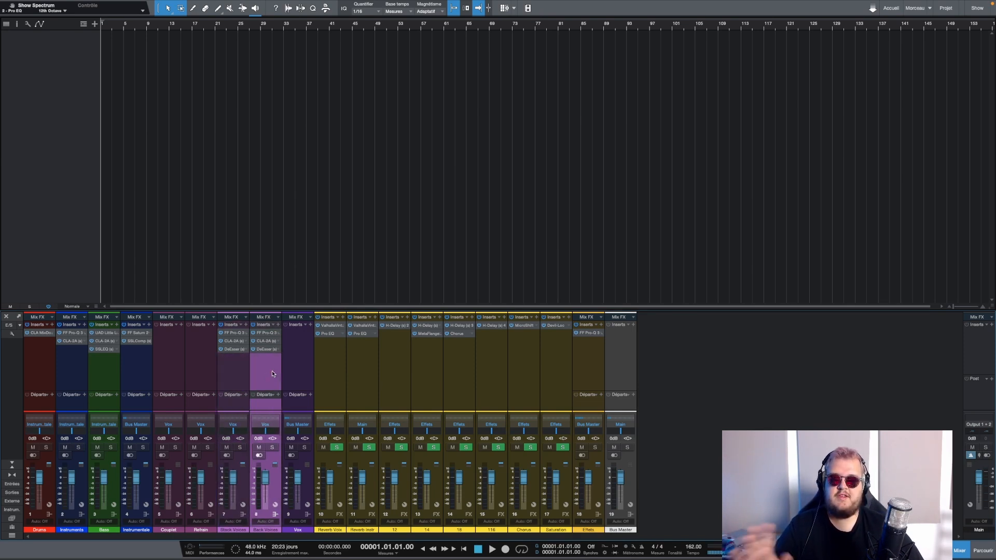
- Insert RVox on the Vox bus, lower its Comp threshold and set its Gain to -2.5
click(310, 325)
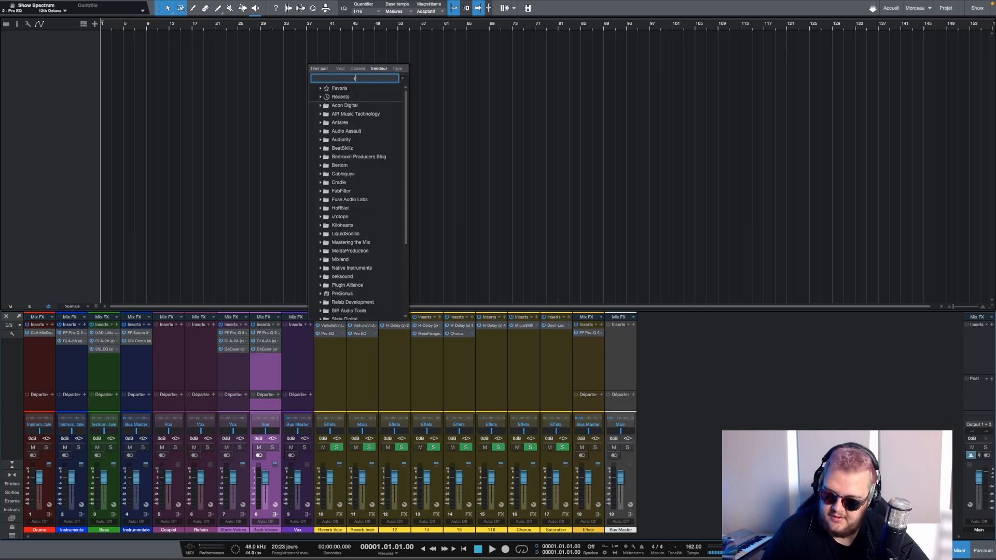
text(rvox)
click(330, 107)
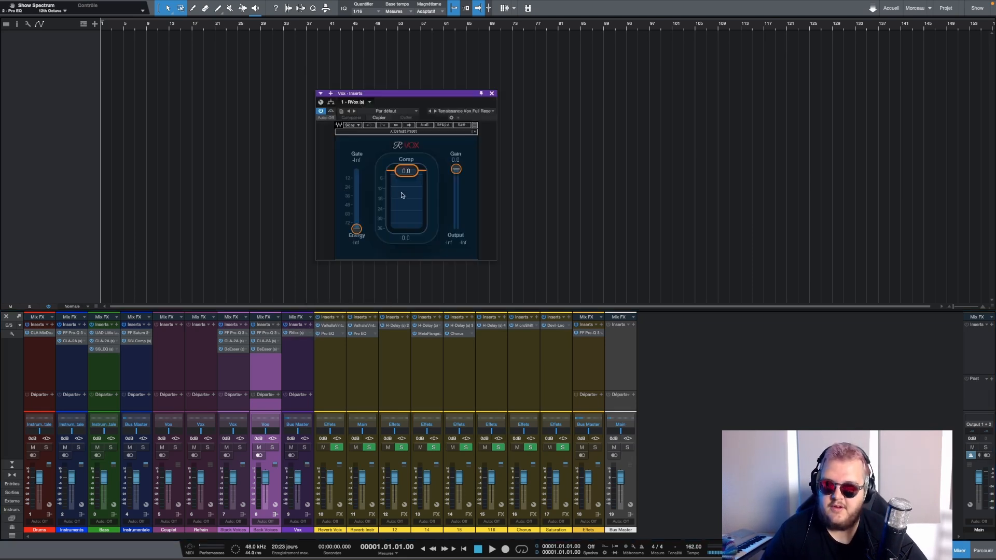
- Insert PuigTec EQP1A on the Vox bus and raise its bandwidth and high-frequency boost
click(311, 325)
text(puig)
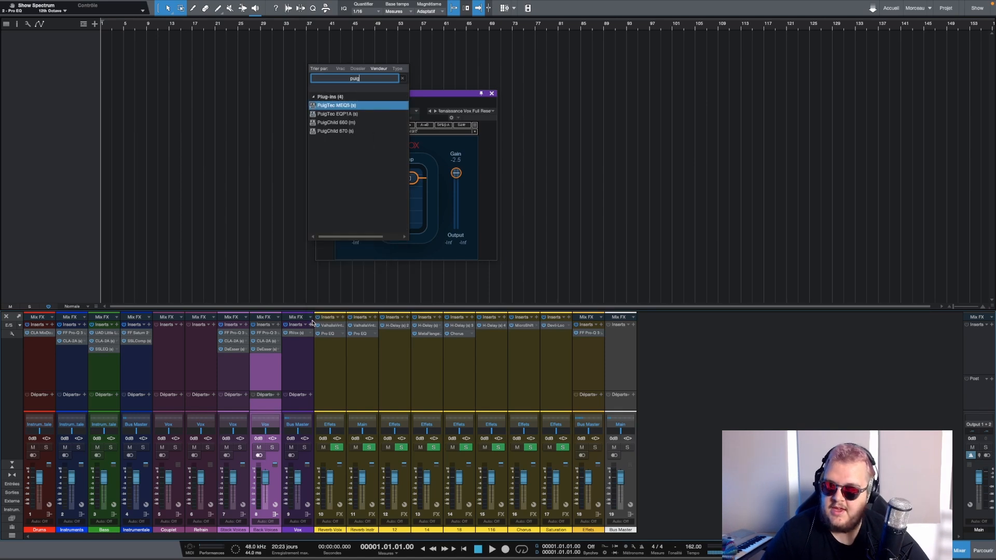
key(Down)
key(Down)
key(Up)
key(Return)
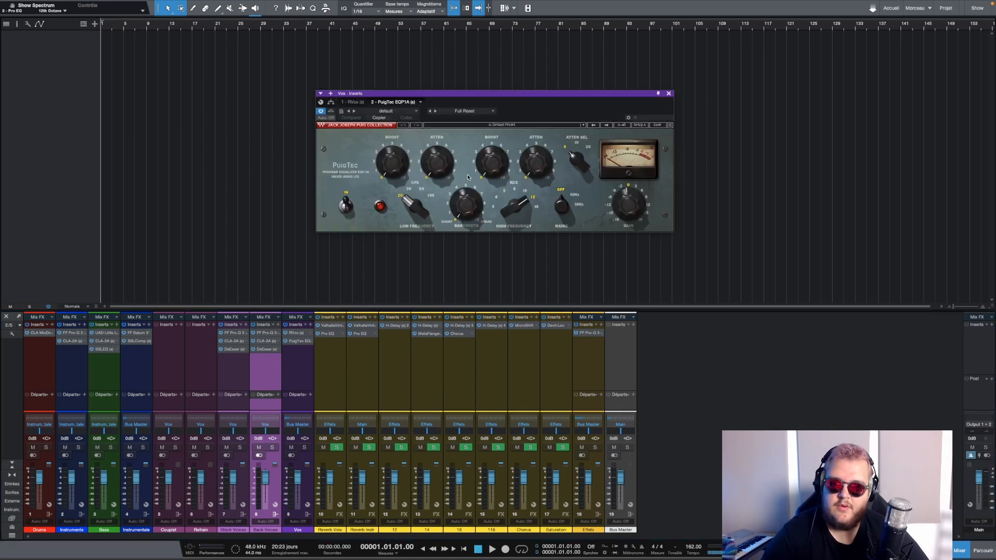
click(476, 219)
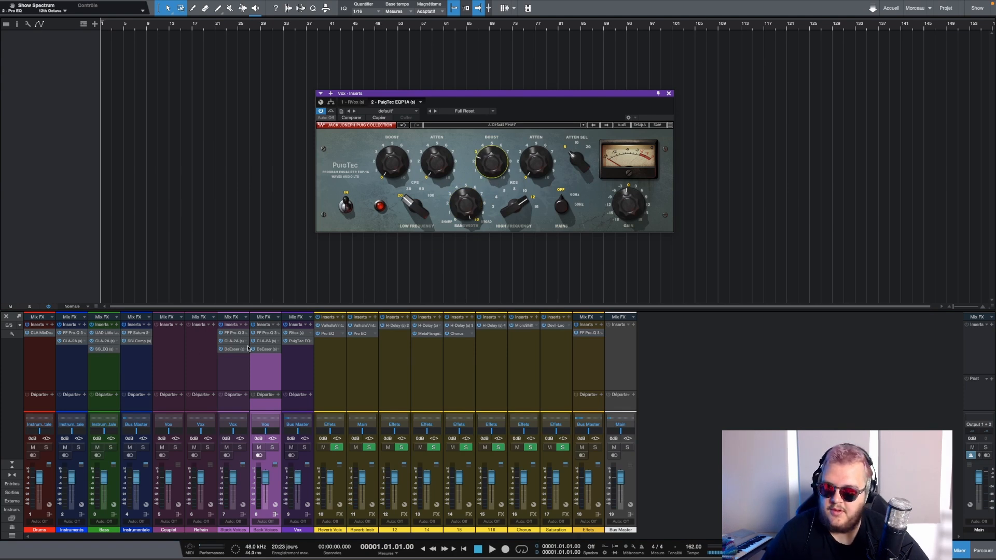
- Copy the DeEsser from the Stack Voices bus to the Vox bus, set its frequency to 8000 and close the plug-in
drag(248, 349, 297, 349)
double_click(354, 178)
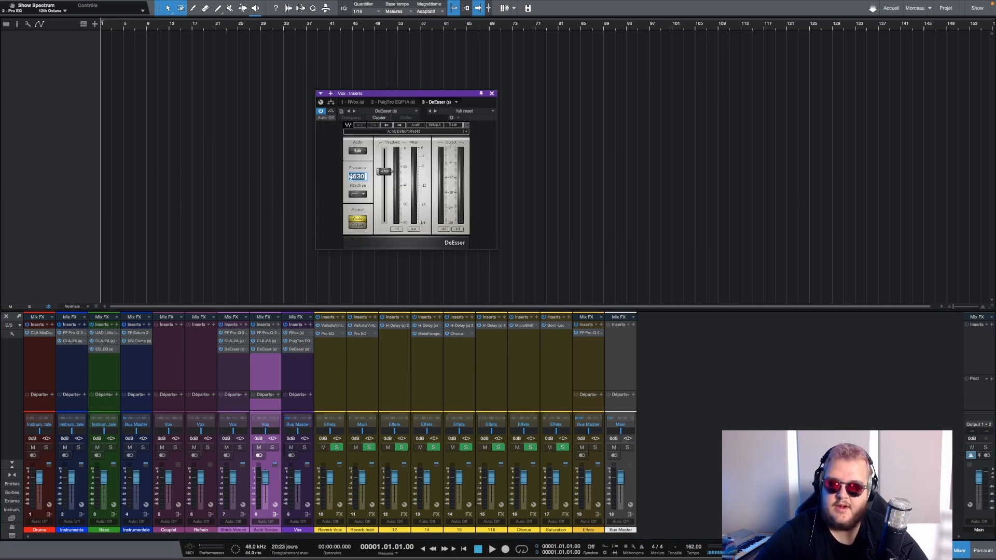
text(8000)
key(Return)
click(492, 93)
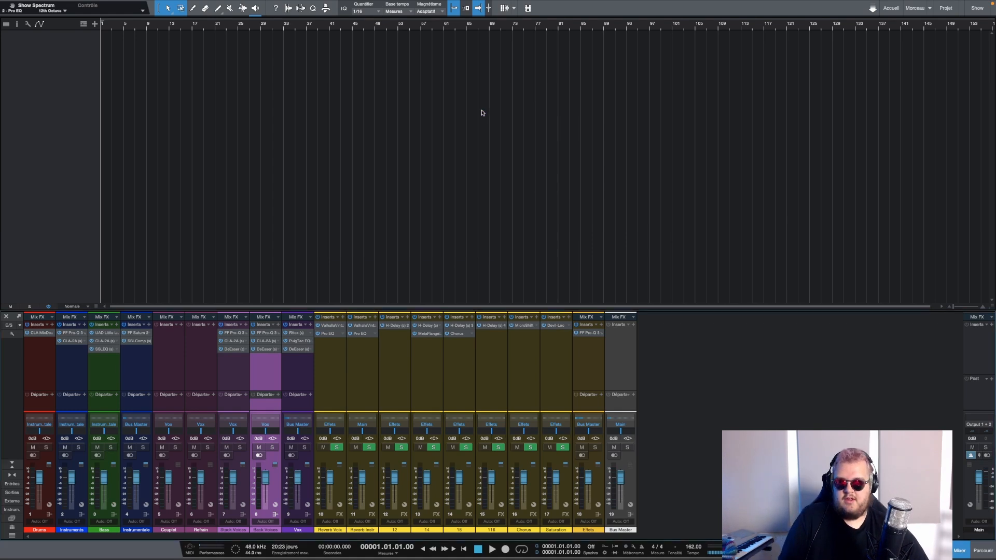
click(306, 373)
click(271, 374)
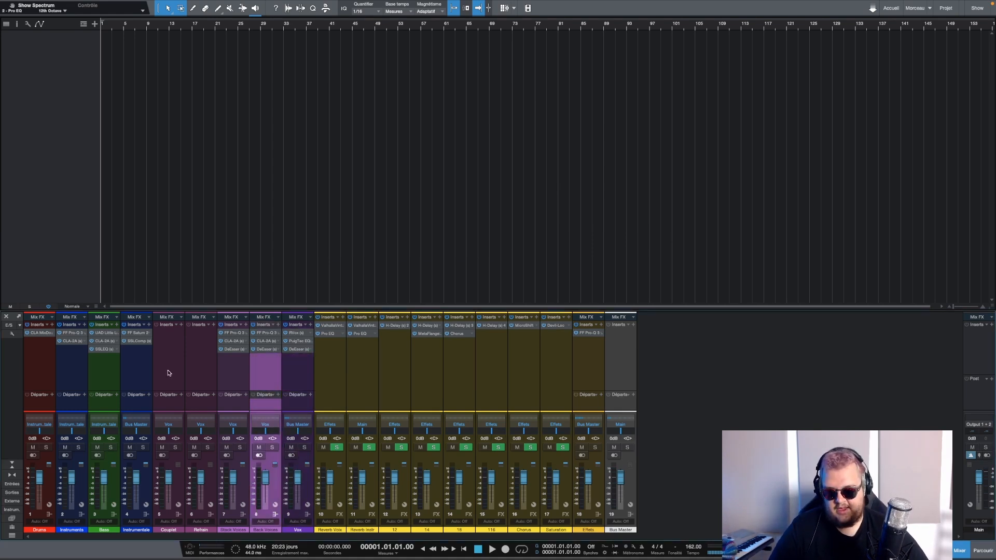
shift+click(167, 372)
click(292, 369)
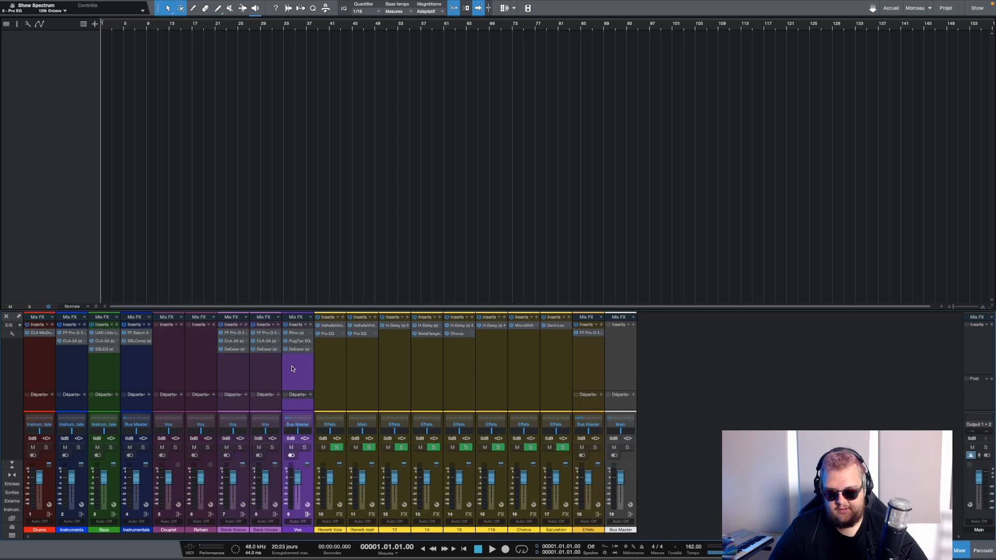
click(269, 372)
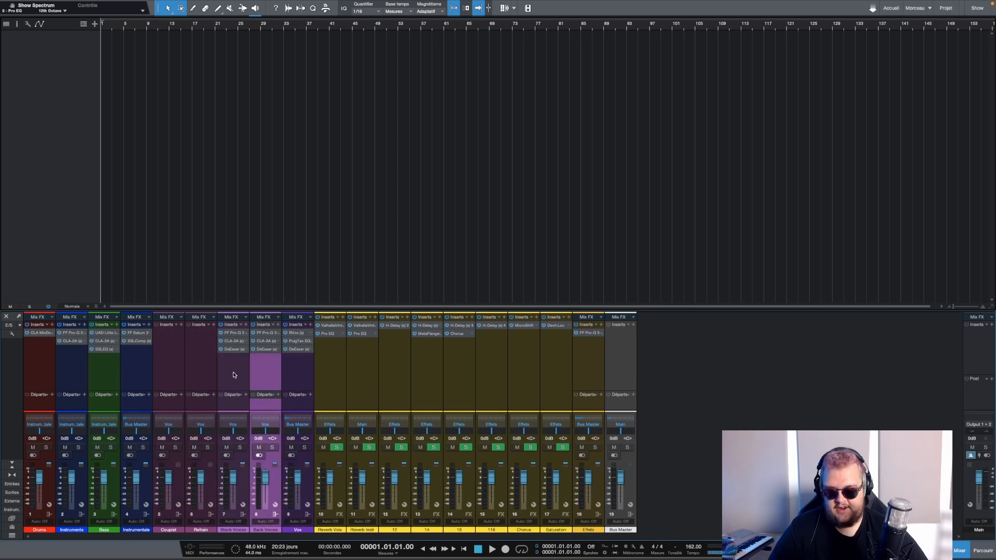
shift+click(233, 373)
click(231, 371)
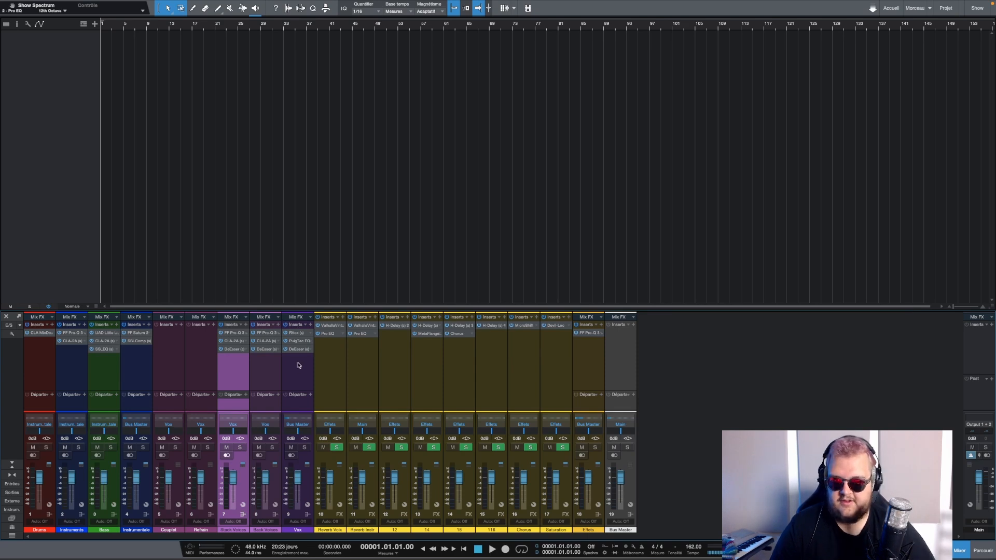
click(621, 342)
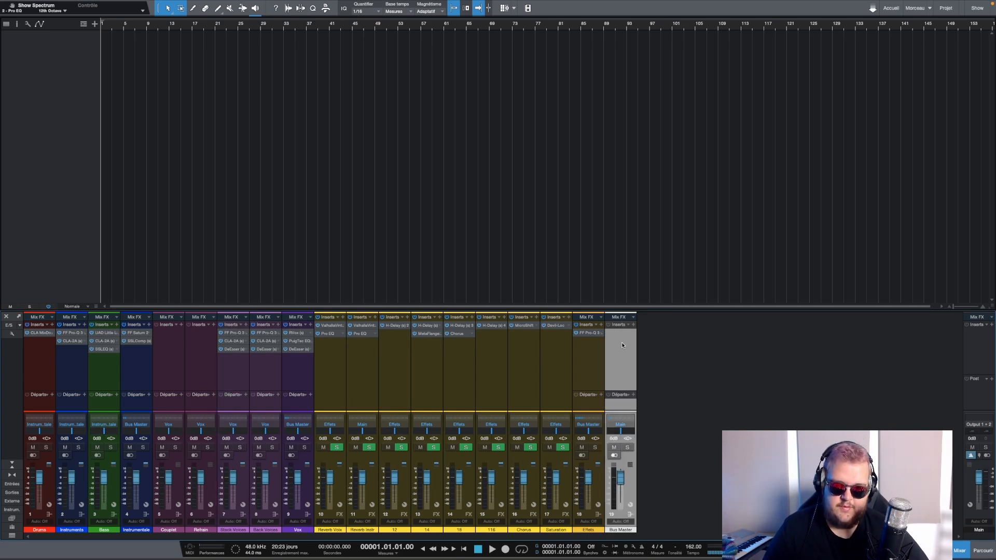
click(601, 354)
shift+click(50, 368)
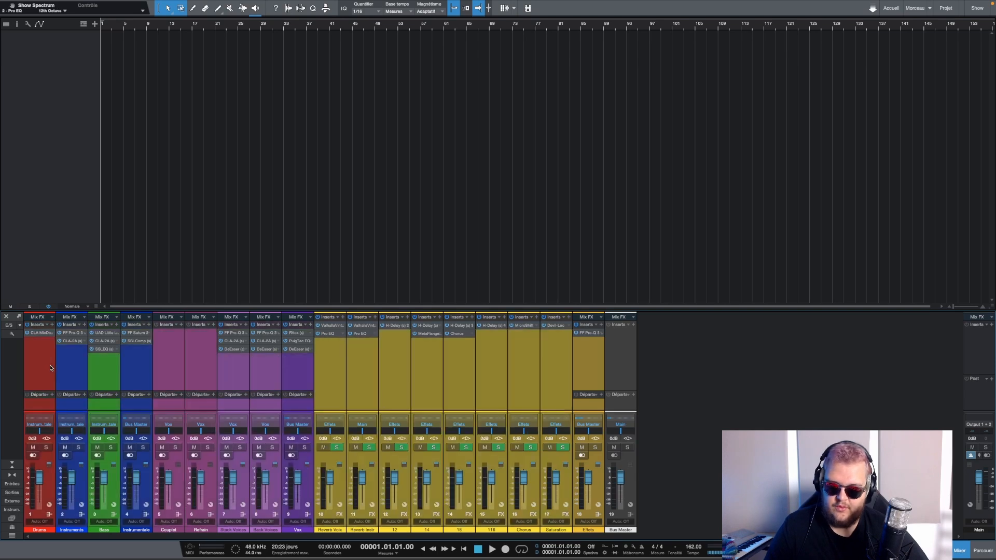
- Insert SSLComp on the Bus Master, adjust its compression settings and close the plug-in
click(635, 361)
click(633, 325)
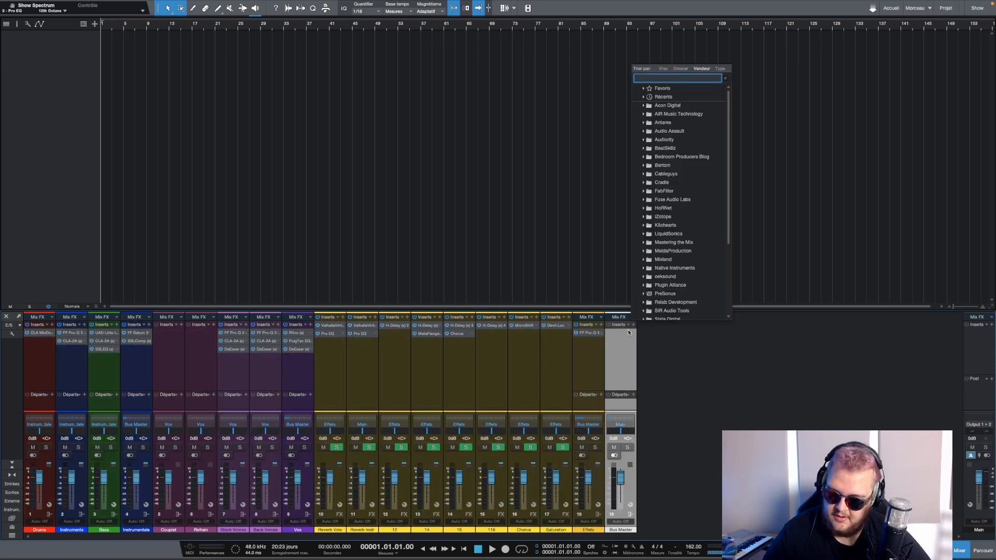
text(ssl)
click(651, 114)
double_click(651, 106)
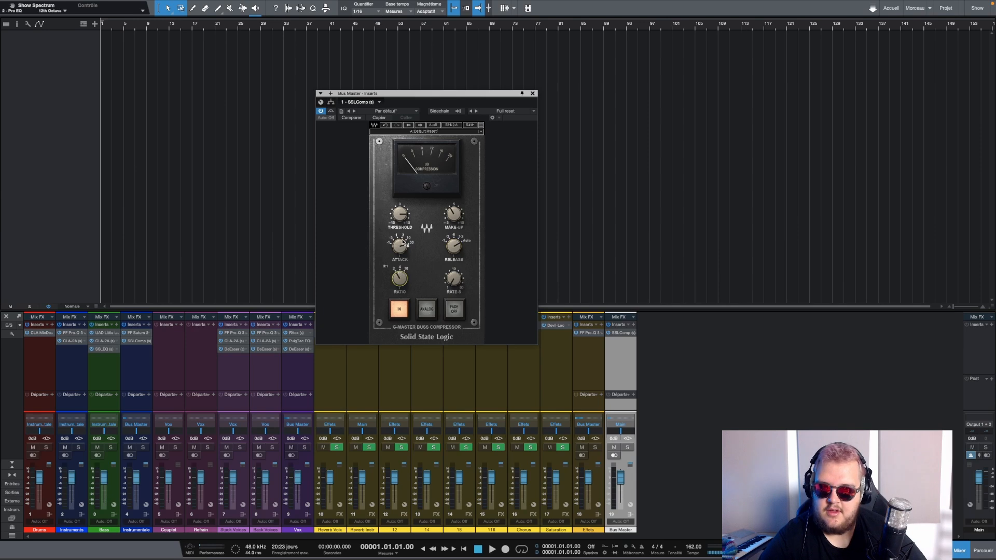
click(532, 94)
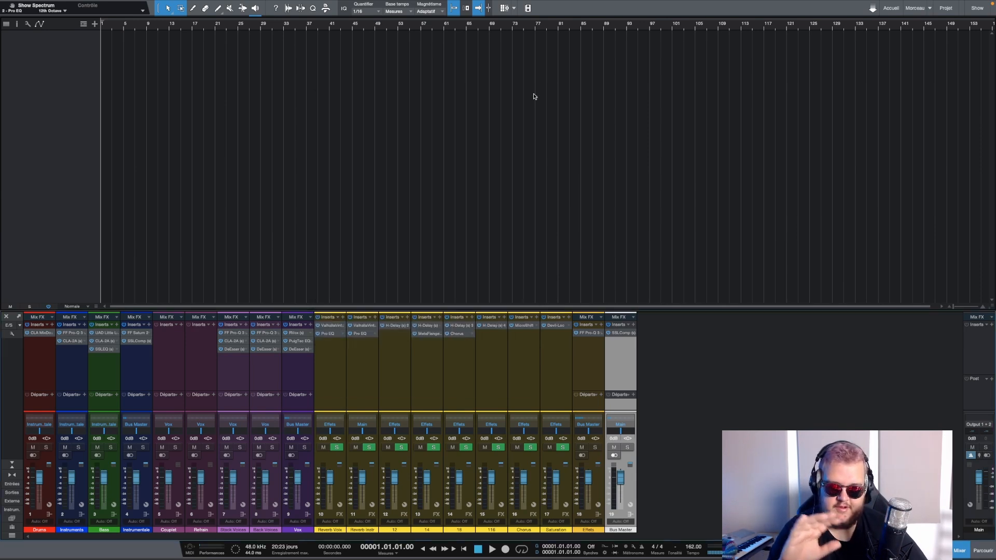
- Insert FF Pro-Q 3 after SSLComp on the Bus Master and remove its low-cut band
click(634, 326)
text(ff)
click(661, 125)
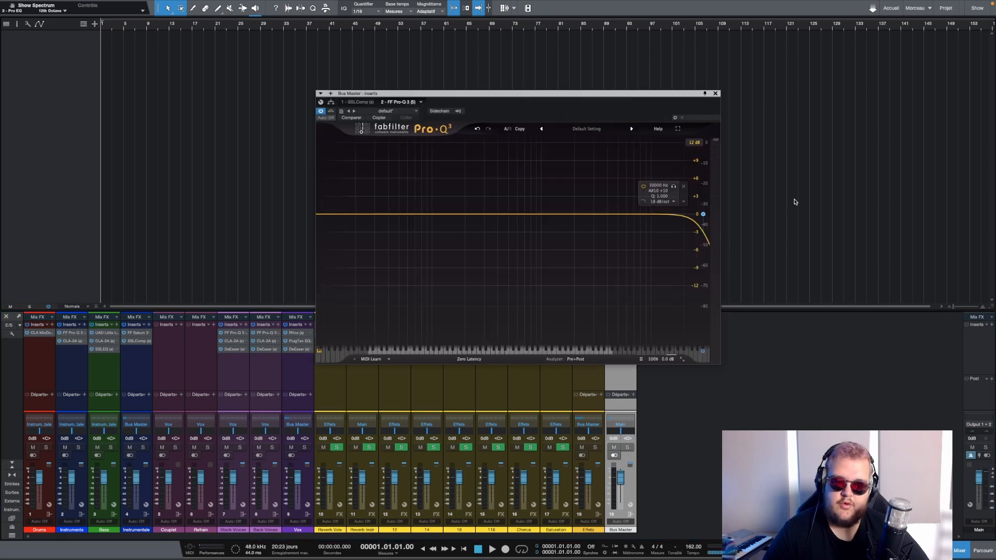
- Remove the high-cut band from the Bus Master's Pro-Q 3, add a 24 dB/oct low cut at about 50 Hz and close the plug-in
click(683, 187)
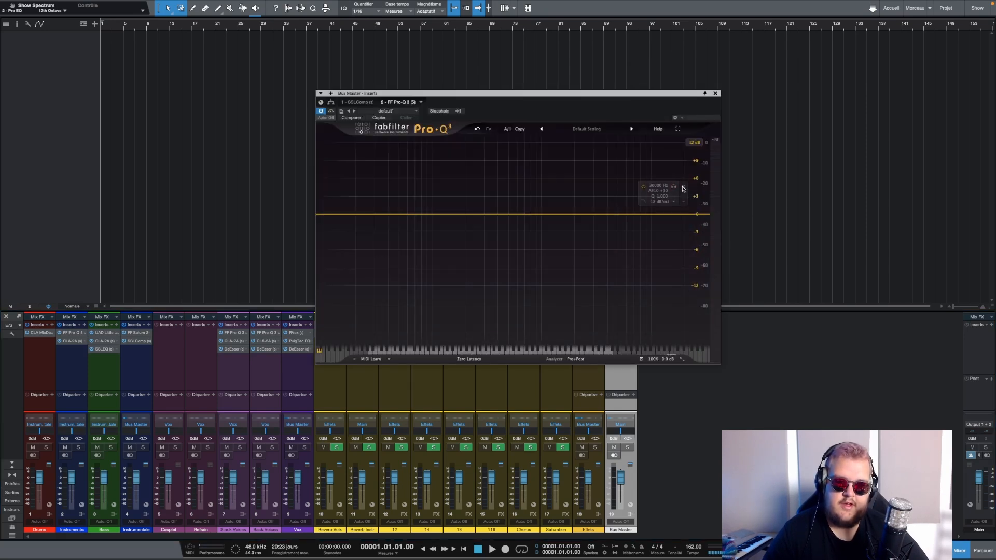
click(328, 215)
drag(328, 215, 398, 214)
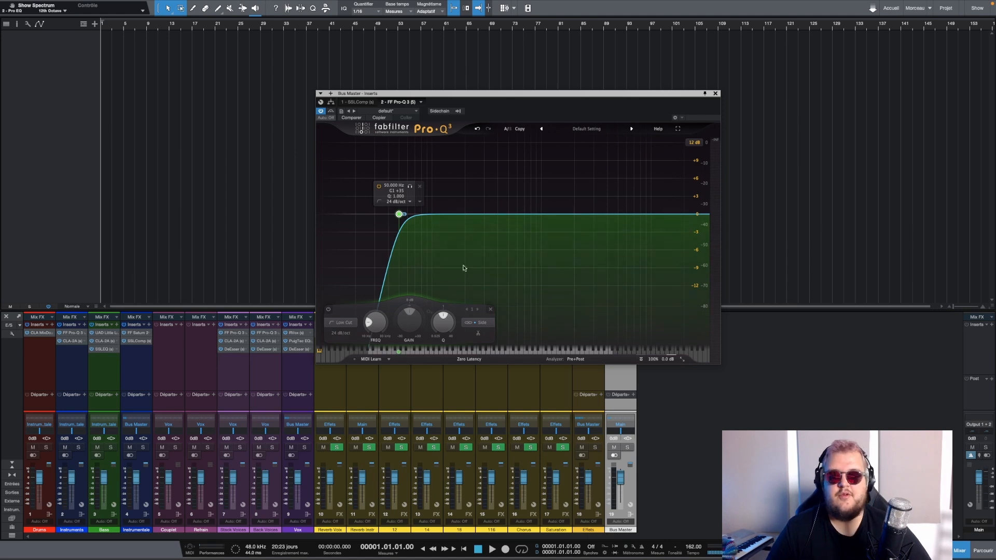
click(715, 93)
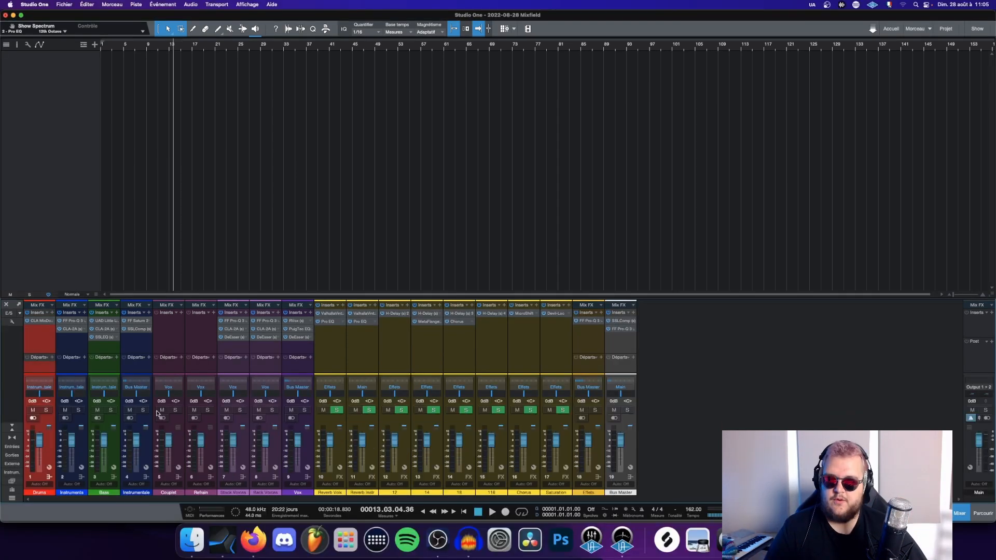
- Import the four WAV files from the Media folder as new audio tracks and align their clips to the start of the timeline
click(194, 552)
click(612, 223)
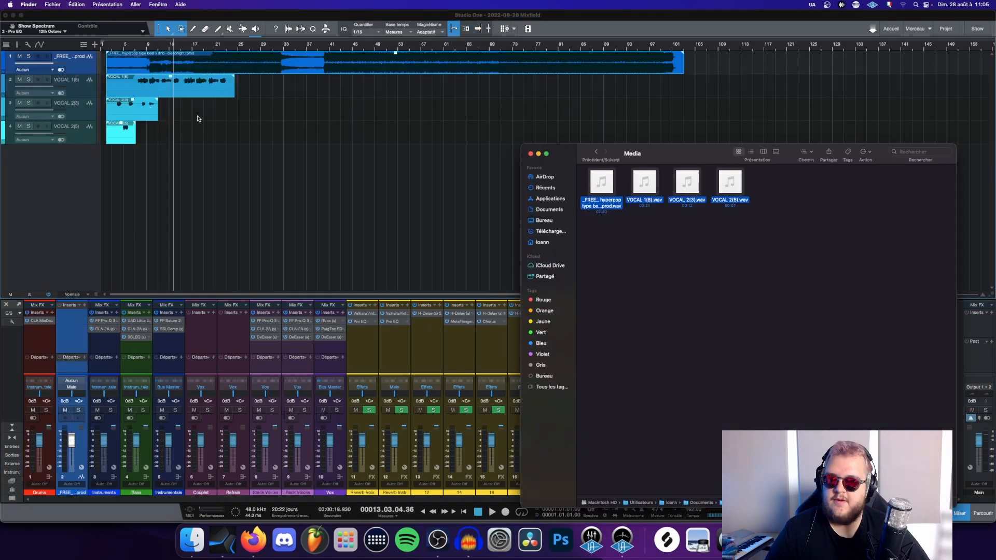
click(257, 133)
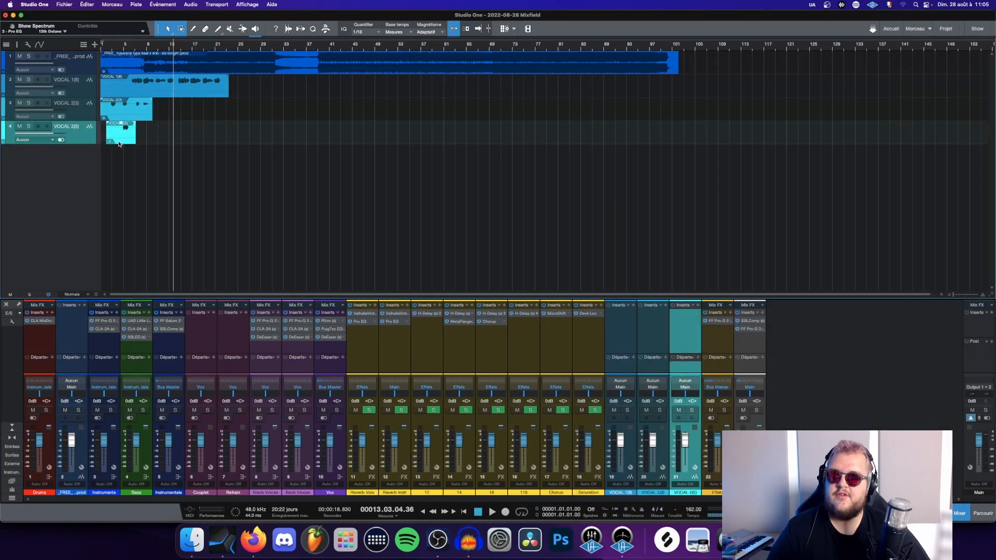
drag(119, 145, 108, 140)
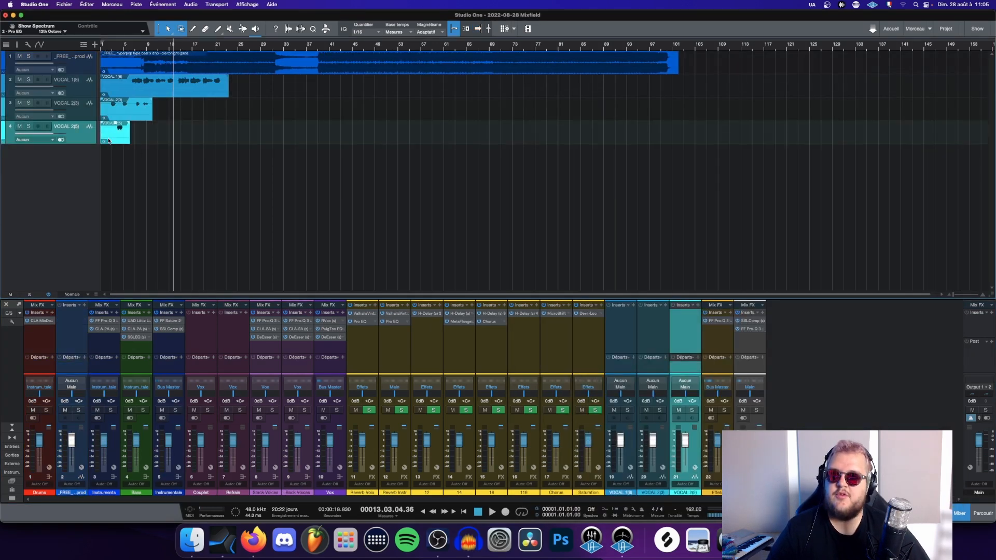
- Move the four imported track channels to the beginning of the mixer, ahead of the Drums bus
click(260, 60)
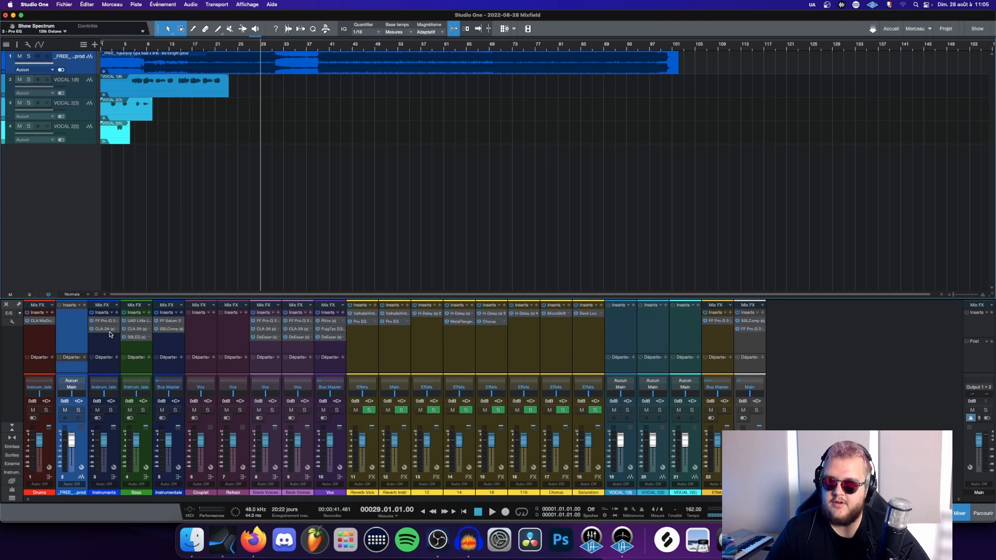
click(686, 331)
shift+click(584, 338)
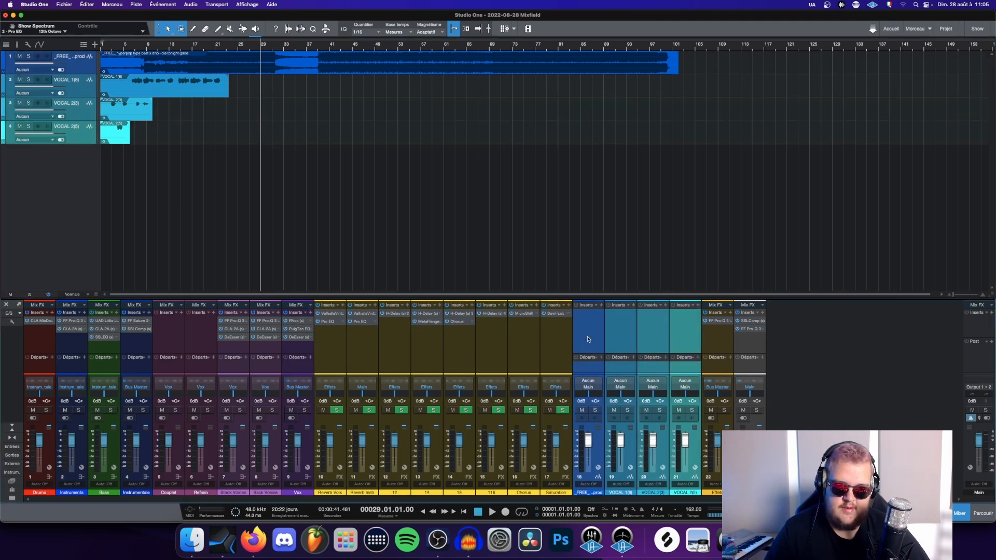
drag(587, 340, 42, 495)
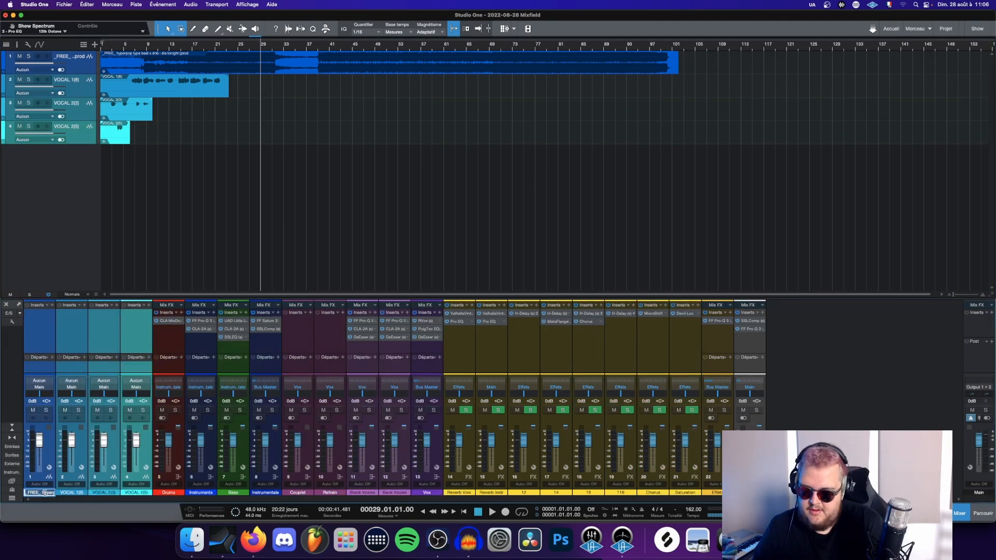
- Rename the first three audio channels Prod, Lead and Back Backé
click(47, 495)
text(Prod)
key(Tab)
text(Lead)
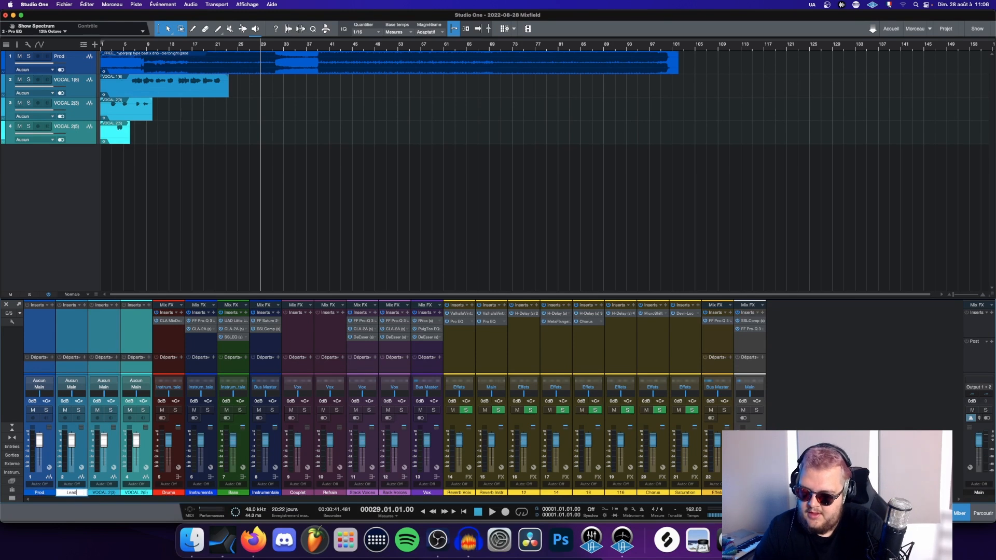
key(Tab)
text(Back Backé)
key(Return)
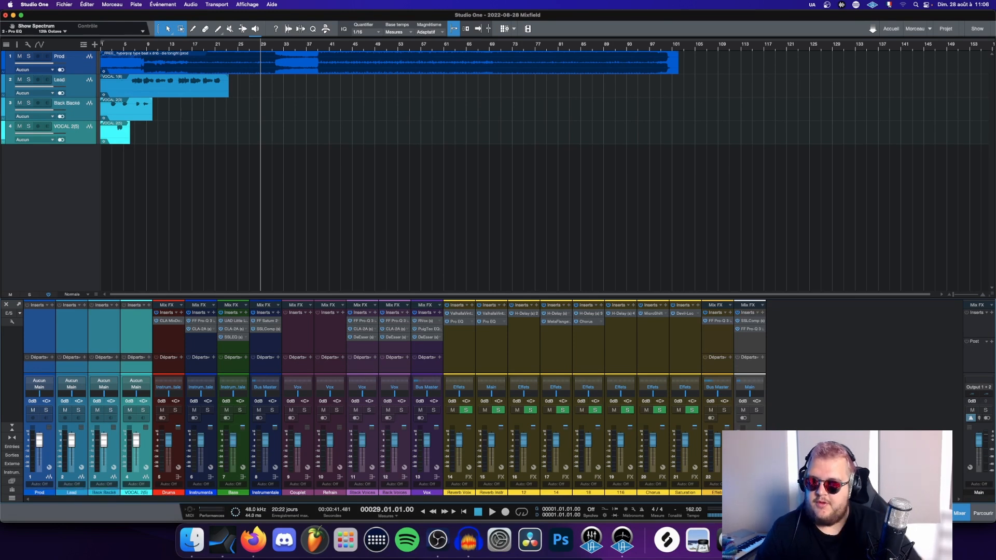
- Colour the imported vocal tracks pink and the Prod track light blue, and route Prod's output to the Instrumentale bus
click(254, 458)
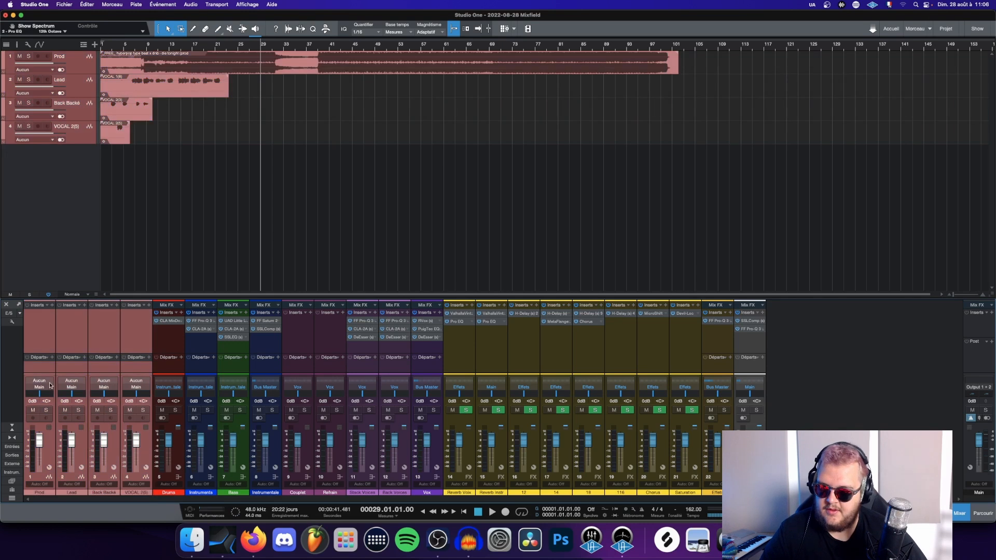
click(40, 492)
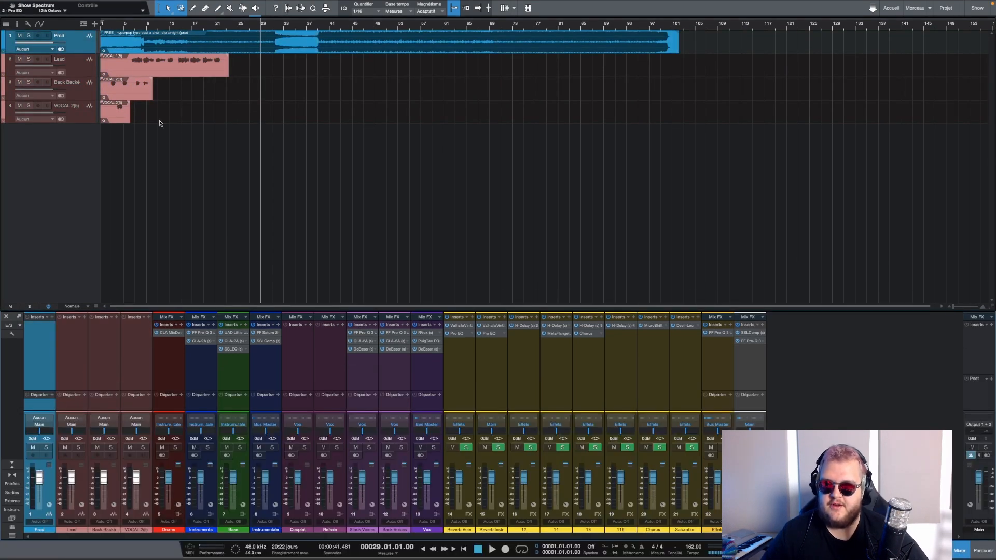
click(45, 421)
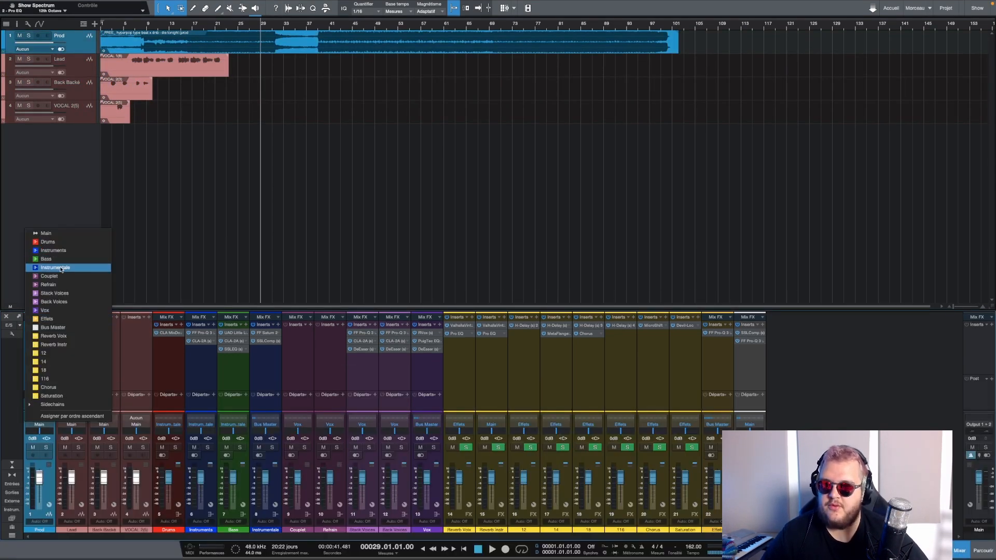
click(60, 269)
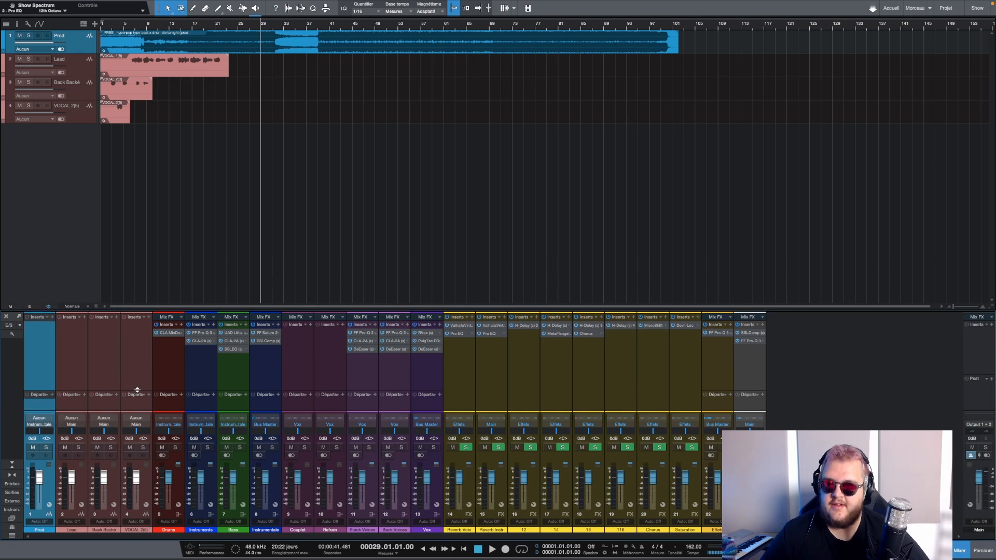
click(175, 378)
shift+click(231, 373)
right_click(229, 371)
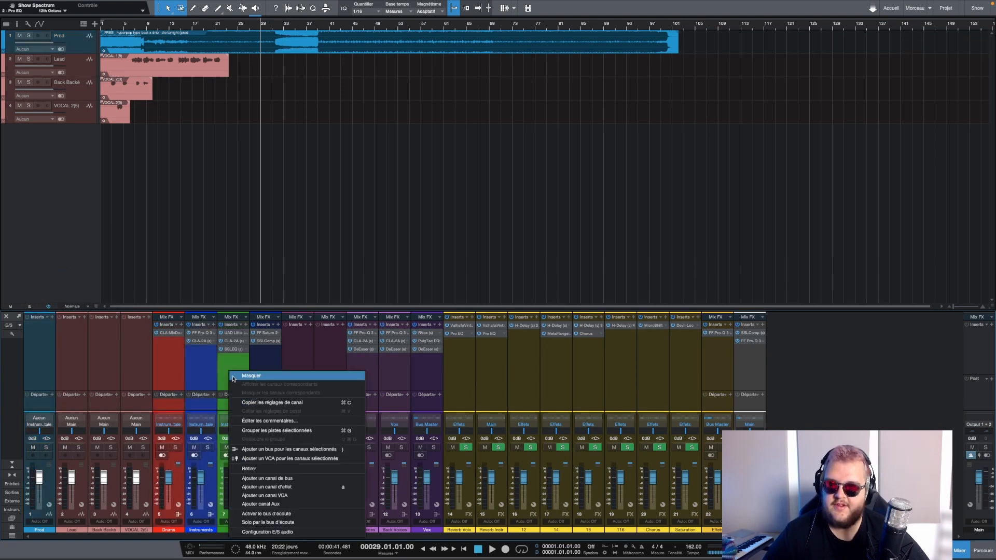
click(834, 395)
click(178, 378)
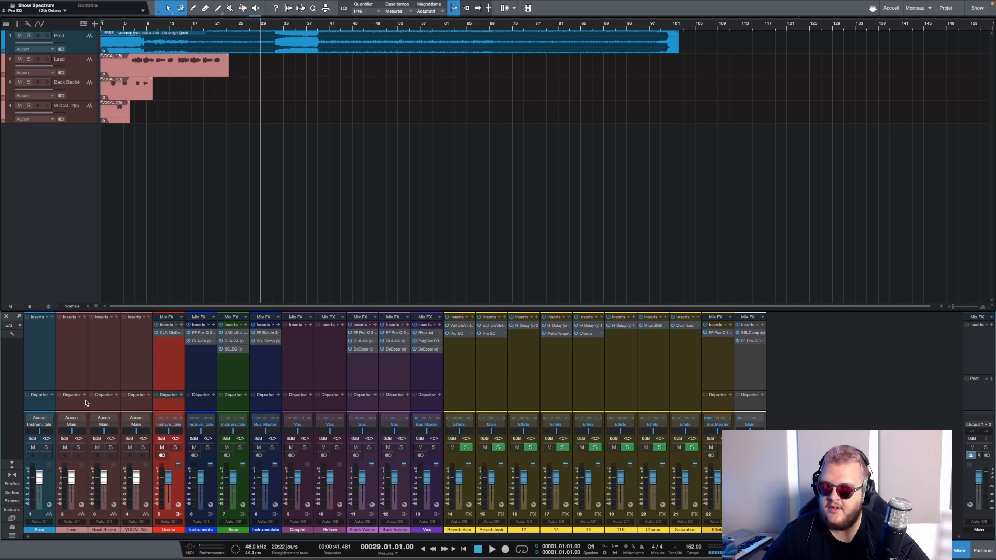
- Route the Lead channel's output to the Couplet bus
click(76, 363)
click(71, 426)
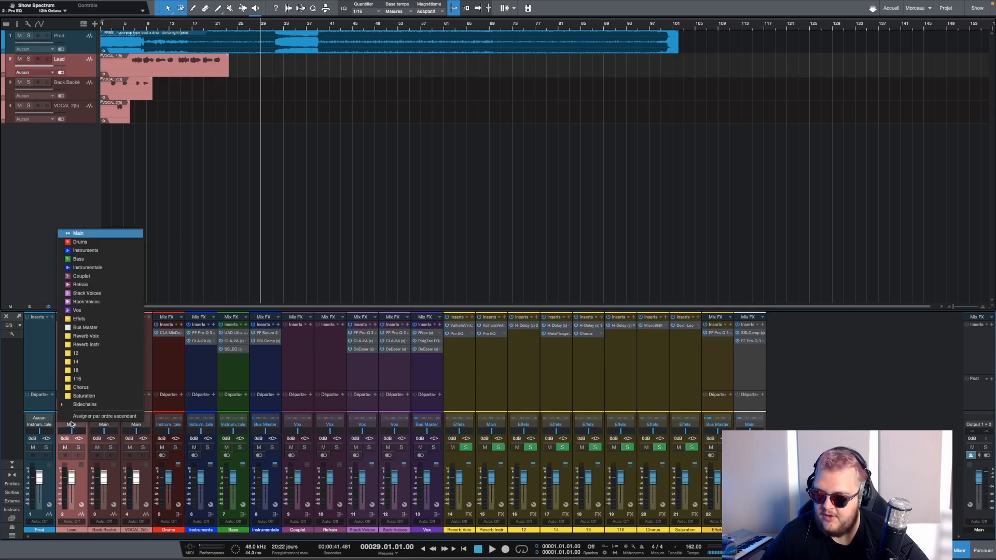
click(106, 283)
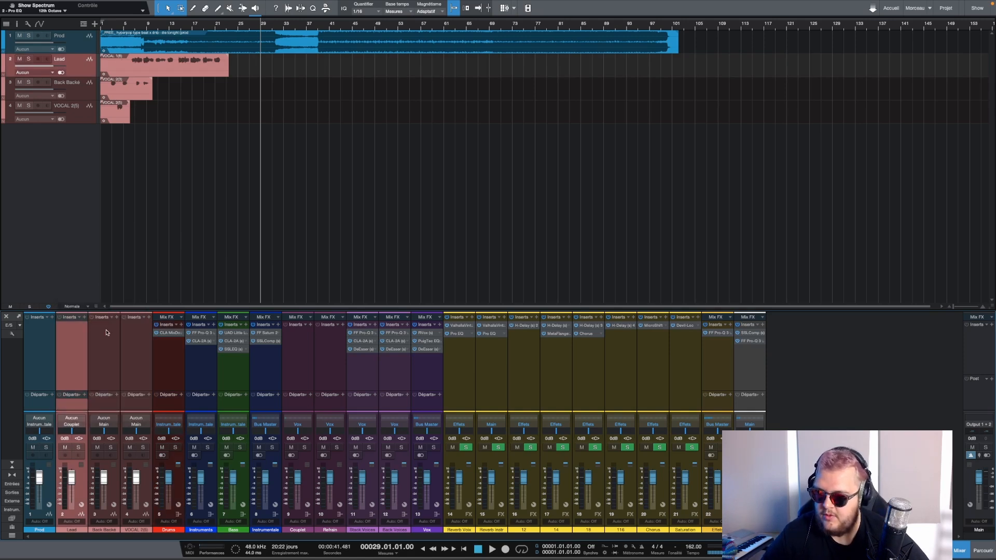
- Rename the fourth audio channel Back 2 and shorten the third channel's name to Back
click(105, 372)
double_click(131, 530)
text(B)
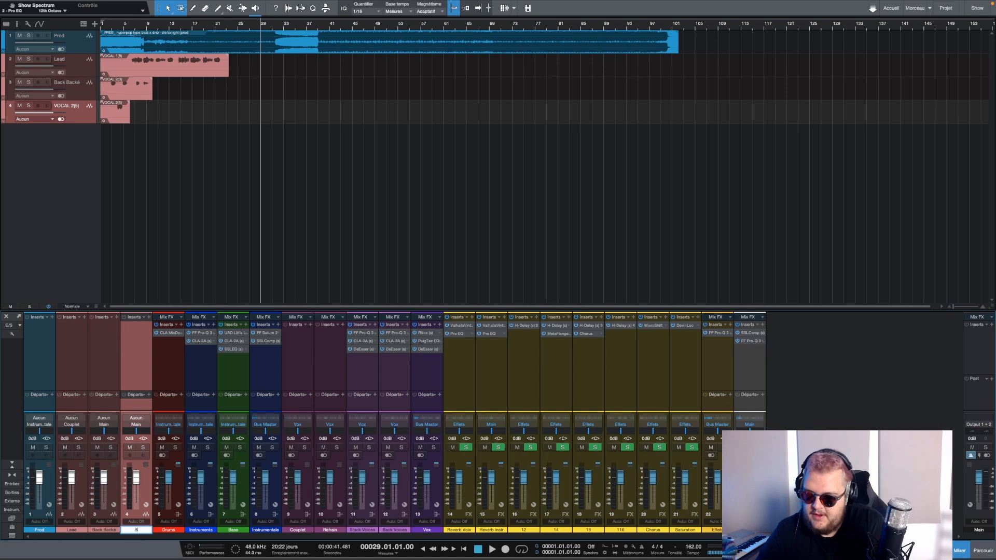
text(ack 2)
key(Return)
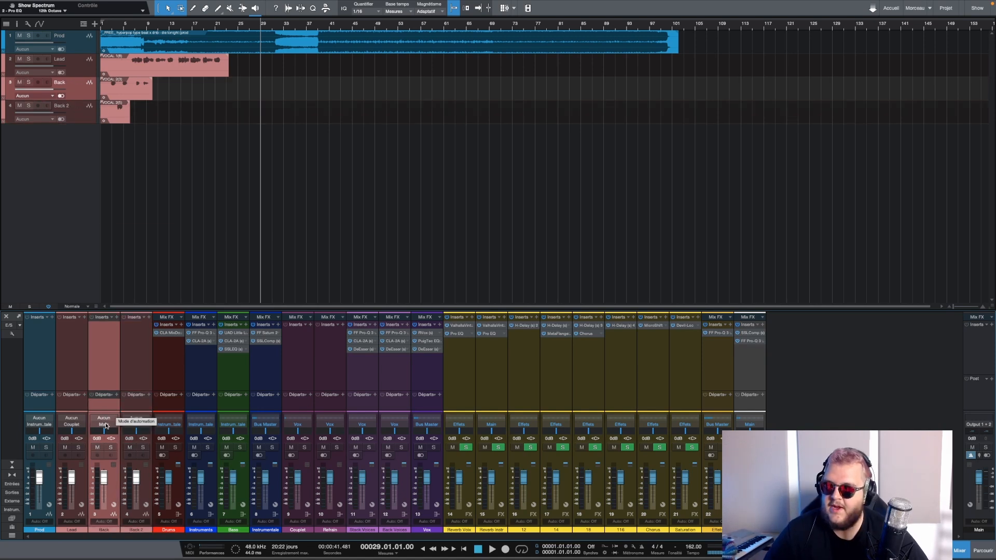
- Route the outputs of the Back and Back 2 channels to the Back Voices bus
click(106, 426)
click(118, 302)
click(144, 426)
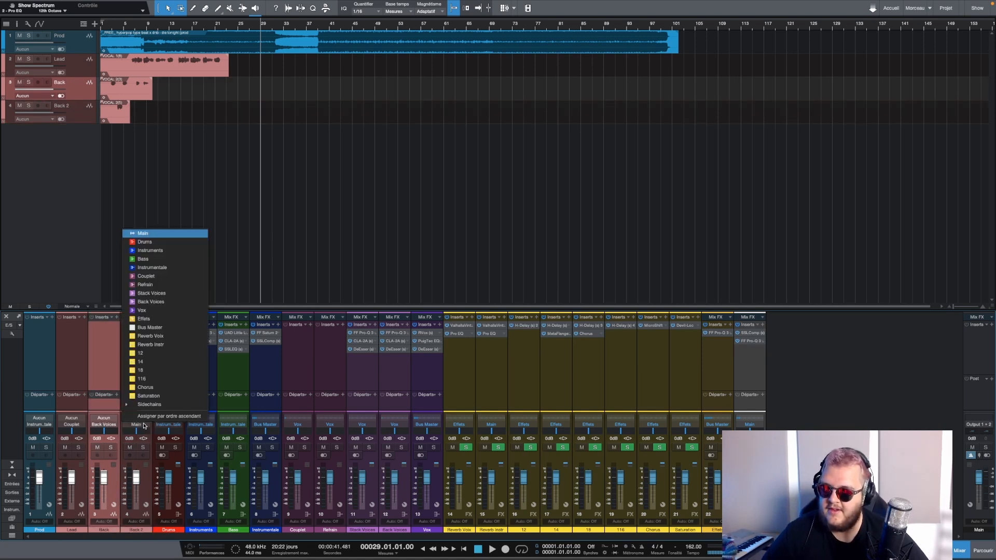
click(165, 301)
- Trace the signal path of the vocal tracks through the Couplet and Back Voices buses to the Vox bus and the Bus Master
click(144, 353)
shift+click(103, 361)
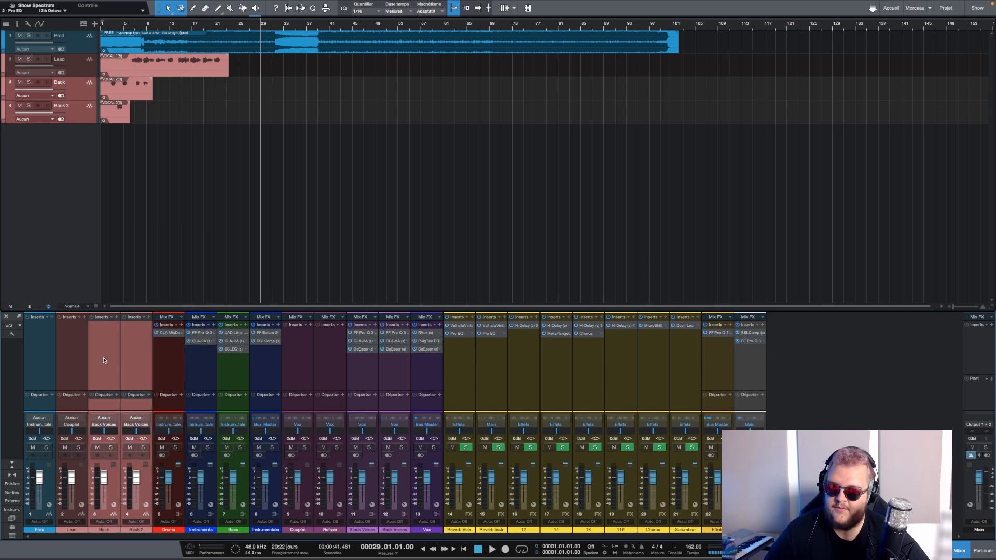
click(392, 373)
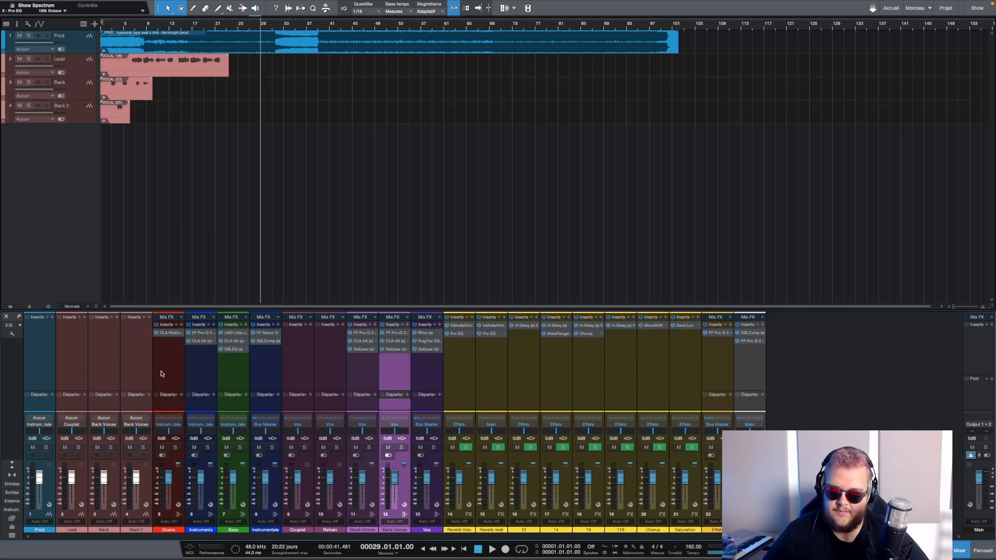
click(66, 355)
shift+click(300, 360)
click(299, 359)
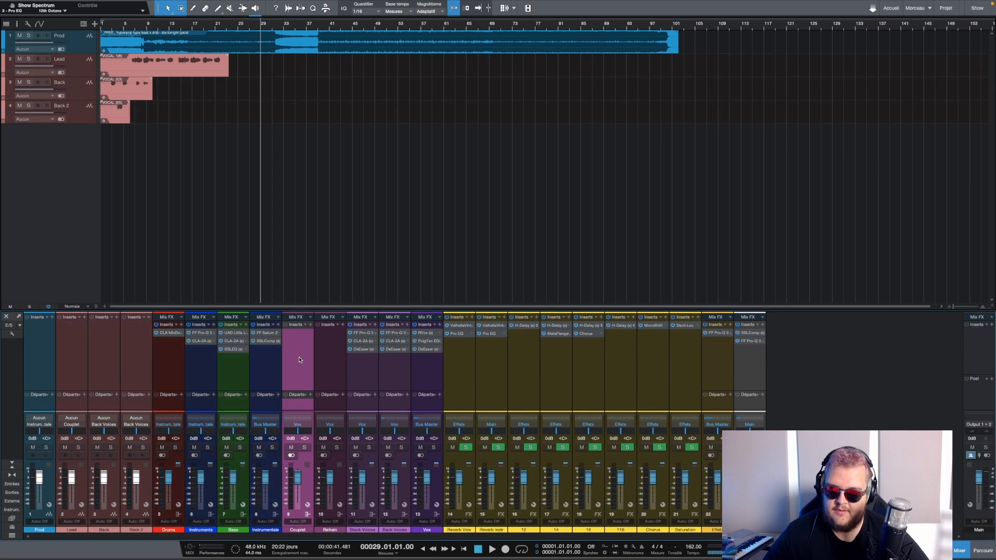
click(82, 355)
shift+click(129, 353)
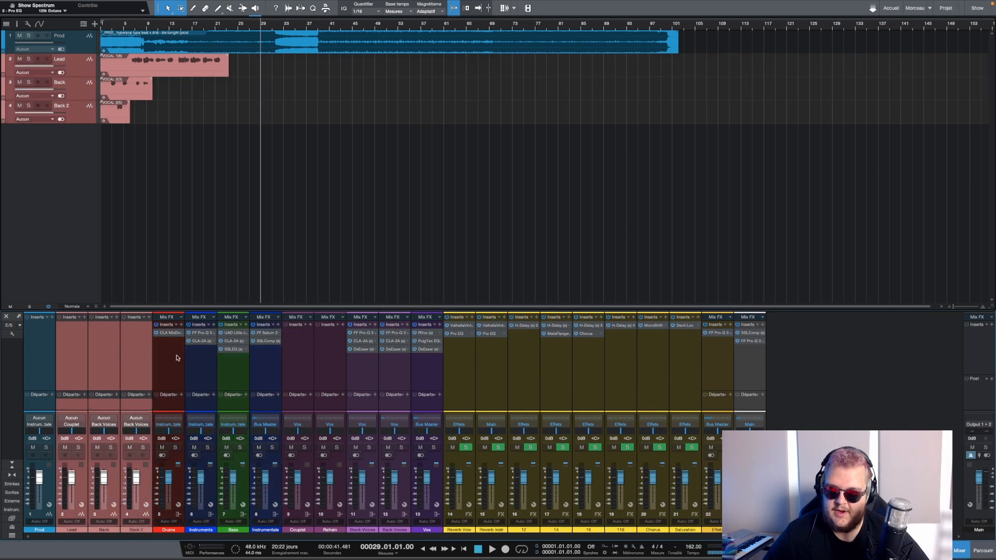
click(435, 358)
click(759, 353)
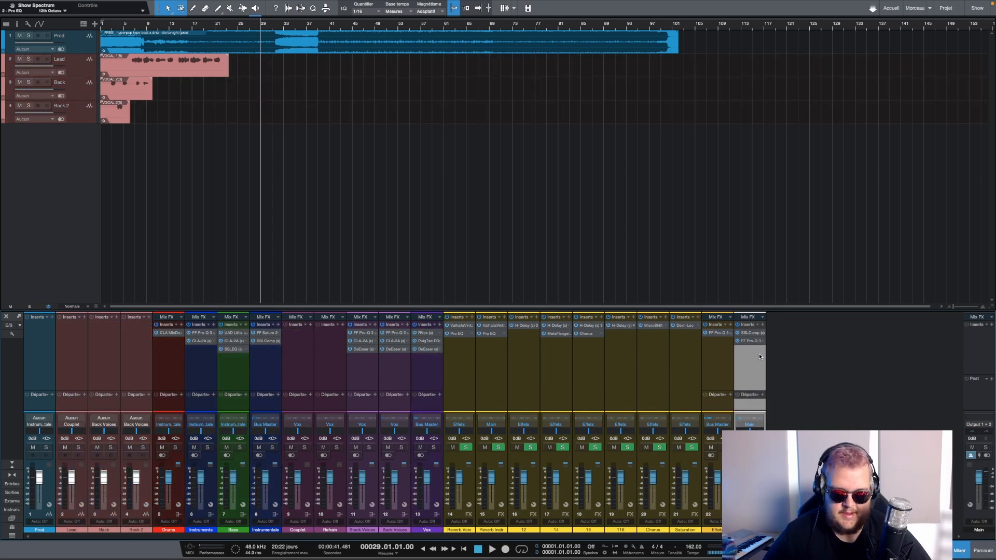